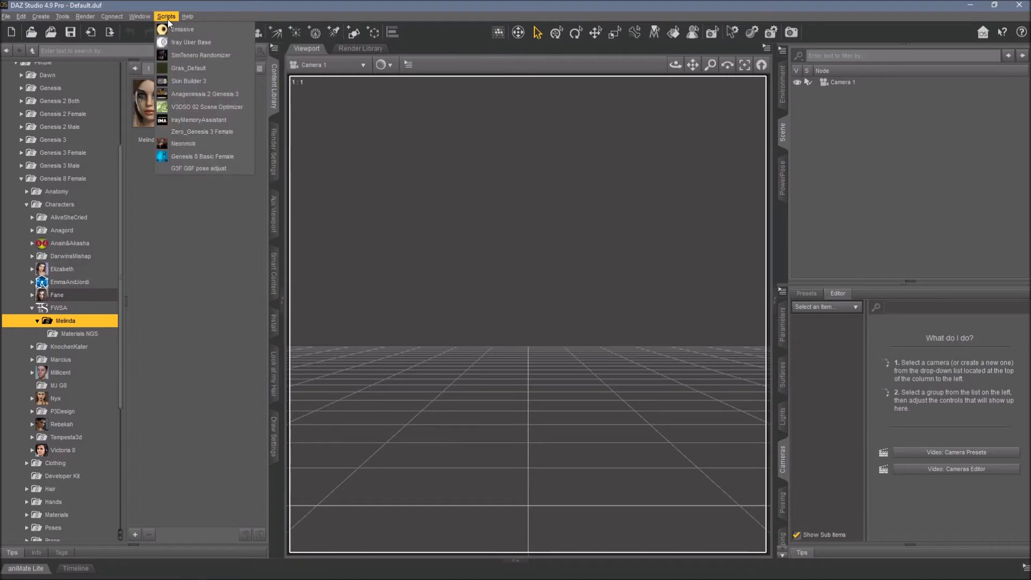
- Load the Genesis 8 Basic Female figure into the empty scene and apply the Melinda character to it
{"action": "left_click", "coordinate": [172, 156]}
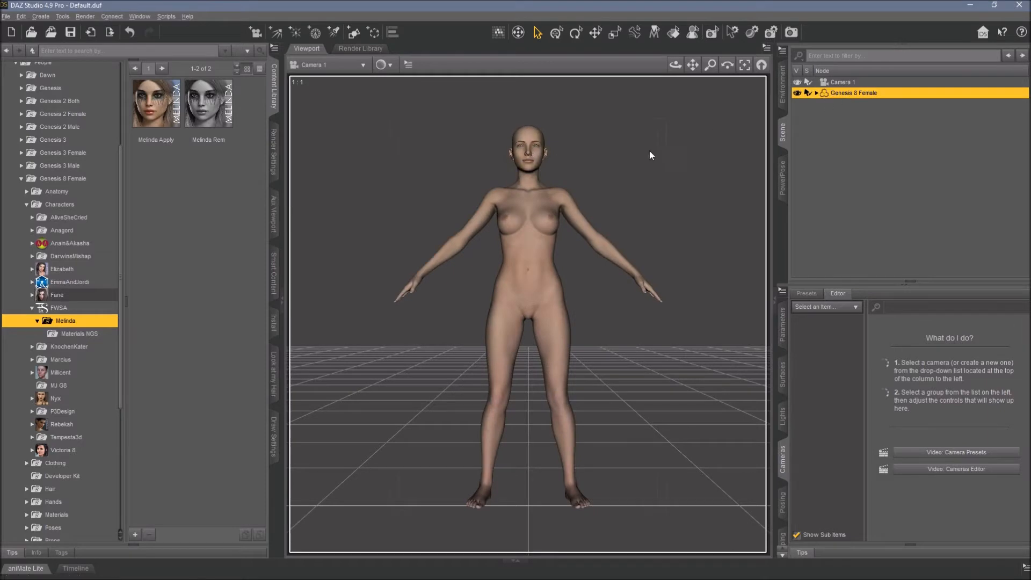
{"action": "double_click", "coordinate": [159, 116]}
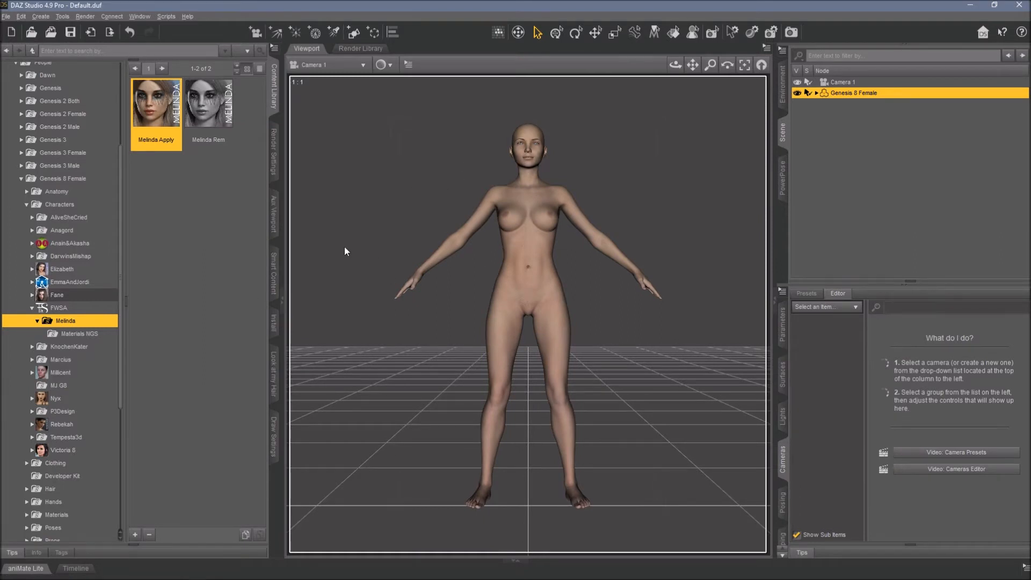
{"action": "left_click_drag", "start_coordinate": [676, 64], "coordinate": [676, 86]}
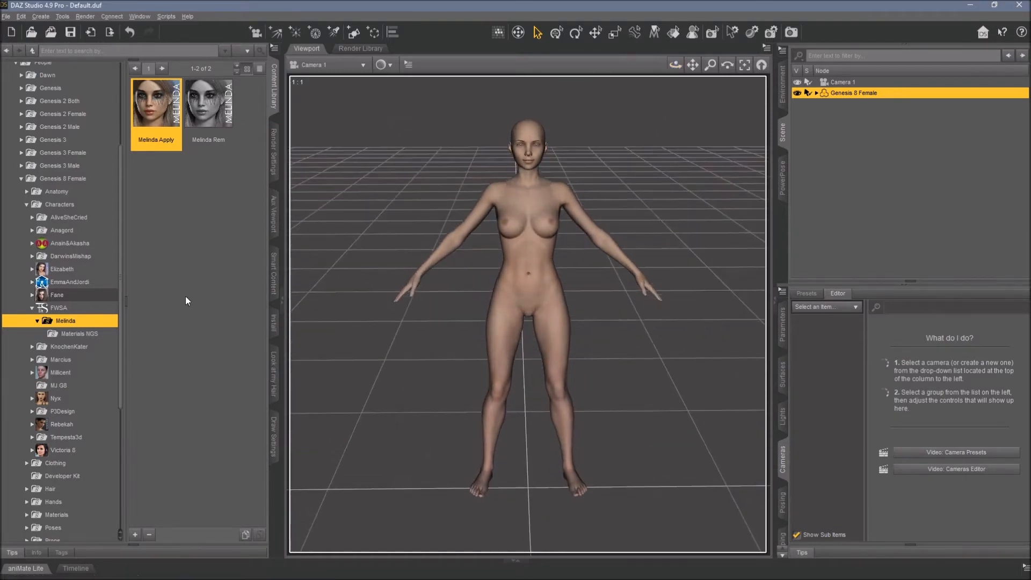
- Apply the Melinda Base Mat skin and the Melinda Eyes 03 preset from the Materials NGS folder to the figure
{"action": "left_click", "coordinate": [70, 335]}
{"action": "left_click", "coordinate": [160, 122]}
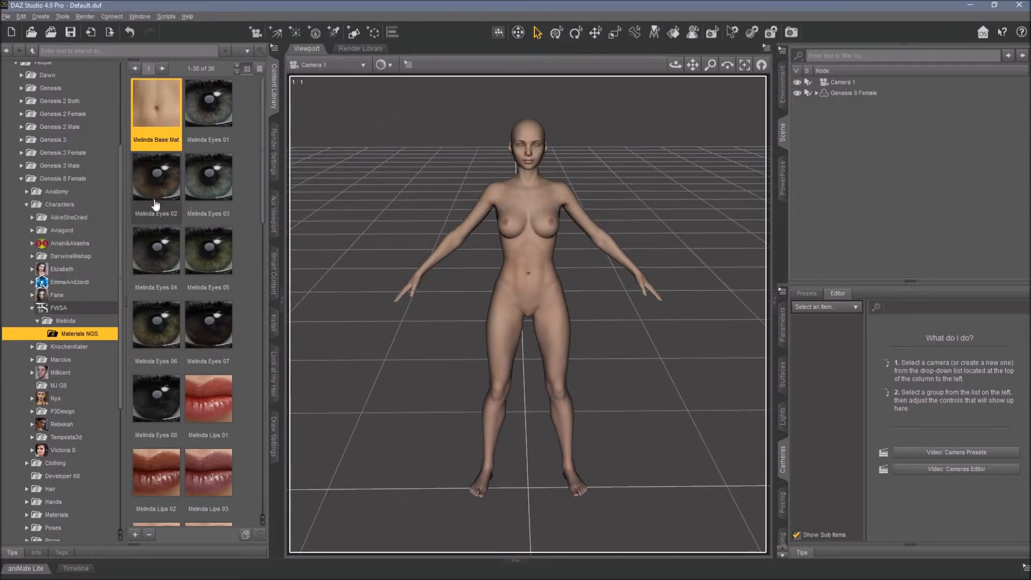
{"action": "double_click", "coordinate": [208, 192]}
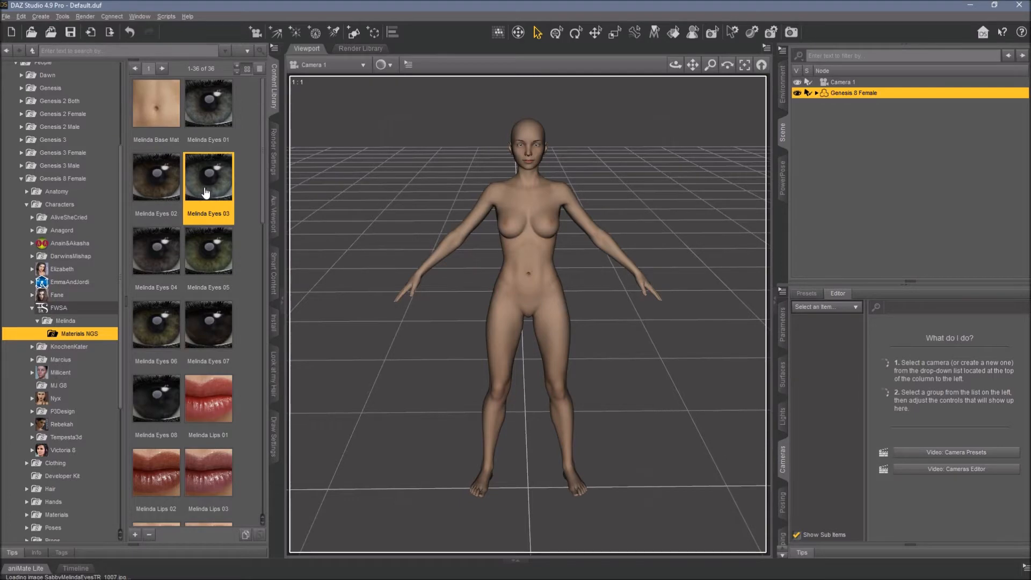
- Try the Melinda Makeup 04 preset on the figure and replace it with Melinda Makeup 03
{"action": "scroll", "coordinate": [204, 192], "scroll_direction": "down", "scroll_amount": 5}
{"action": "left_click", "coordinate": [202, 251]}
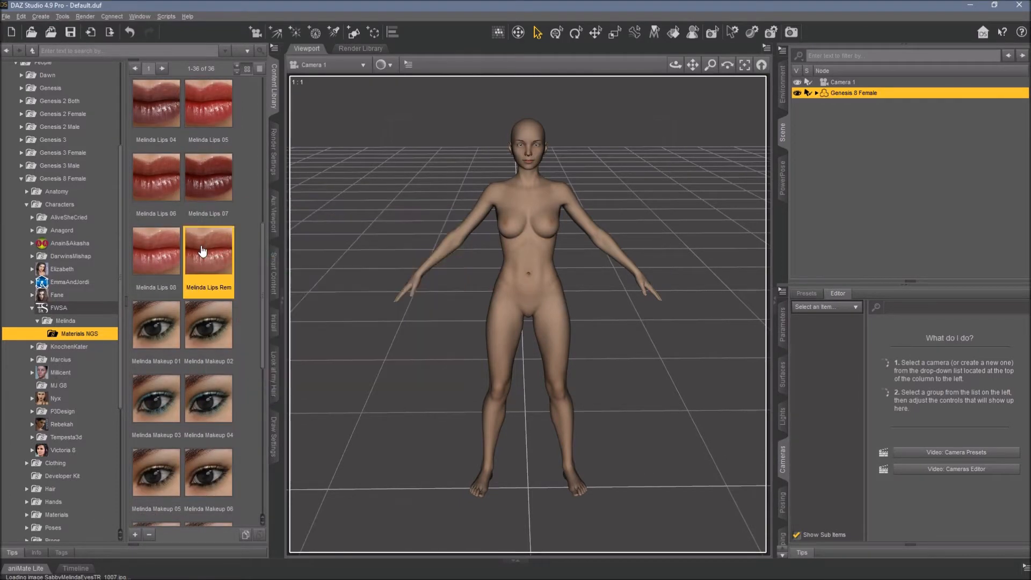
{"action": "mouse_move", "coordinate": [203, 251]}
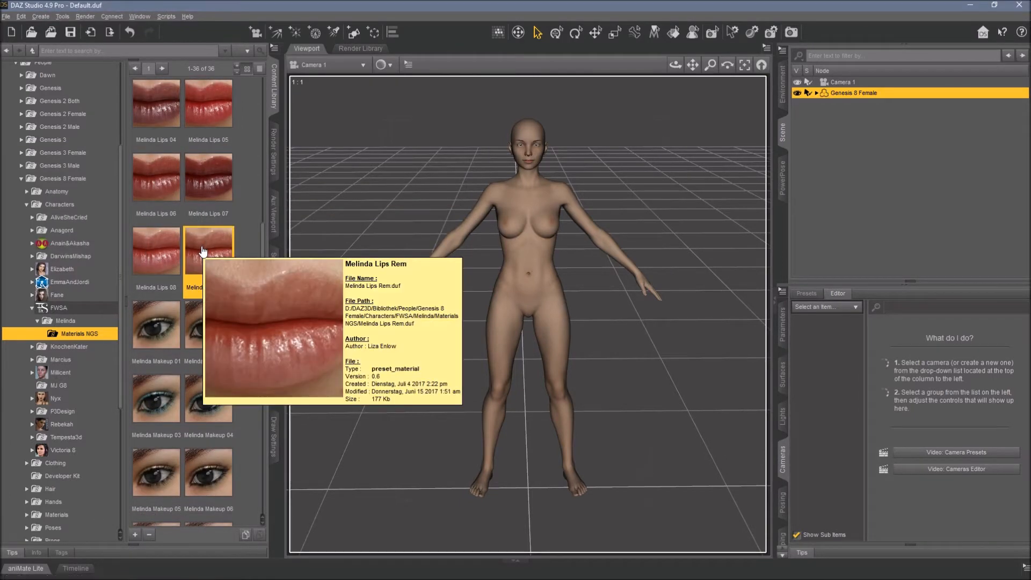
{"action": "double_click", "coordinate": [210, 391]}
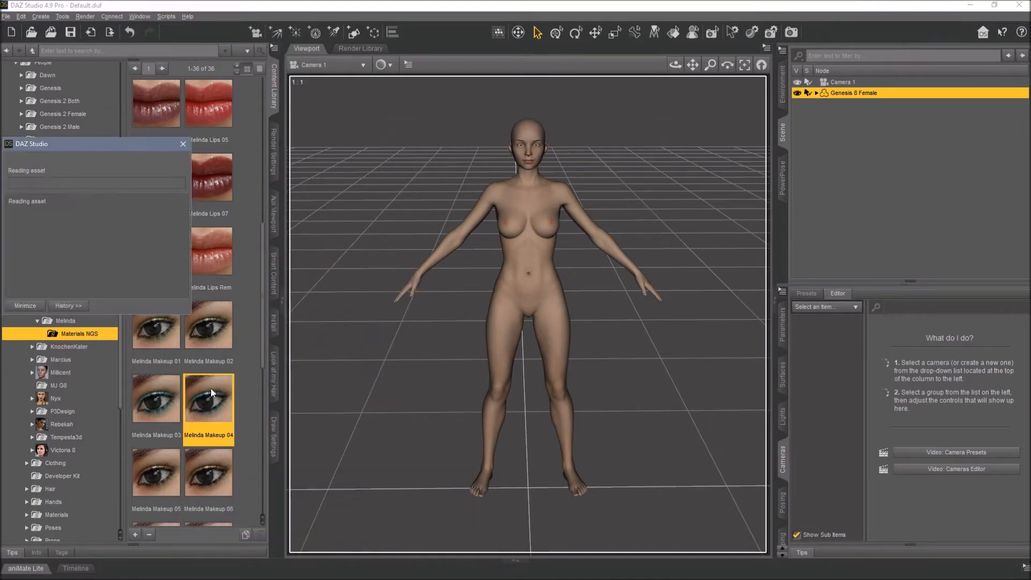
{"action": "double_click", "coordinate": [157, 400]}
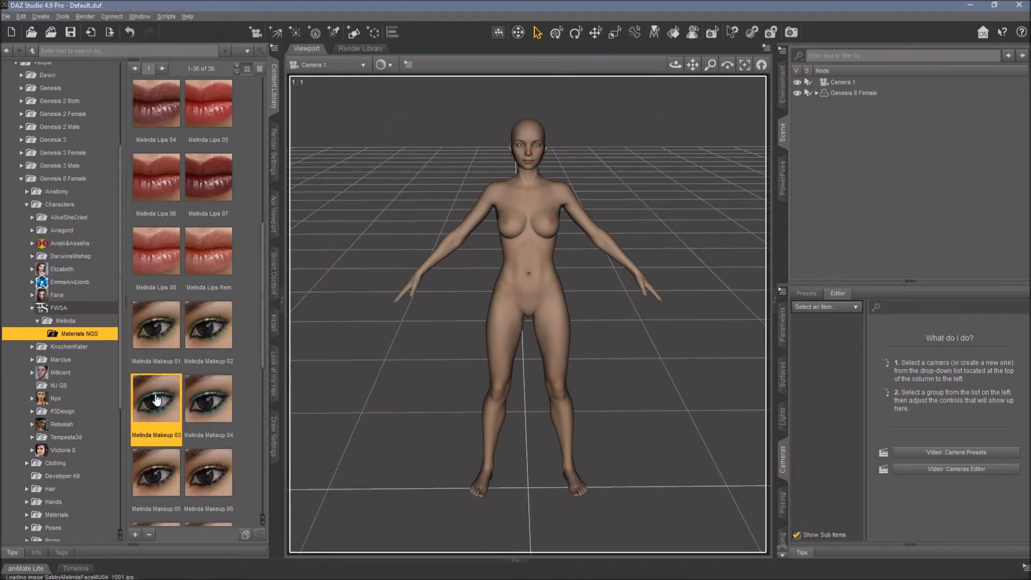
- Frame the figure's head in a three-quarter close-up and look through the remaining Melinda makeup presets
{"action": "left_click", "coordinate": [530, 141]}
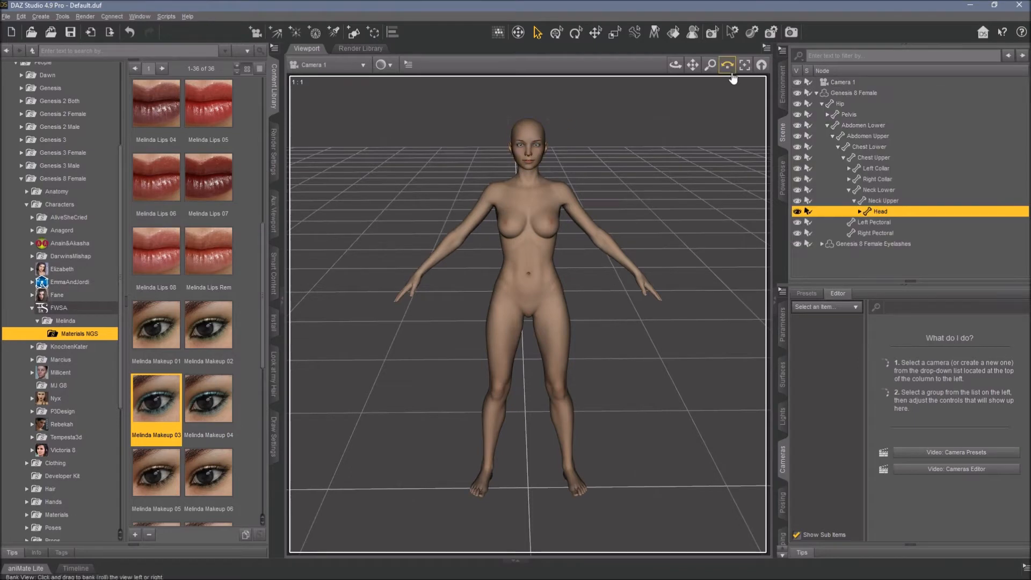
{"action": "left_click", "coordinate": [744, 66]}
{"action": "left_click_drag", "start_coordinate": [676, 66], "coordinate": [628, 54]}
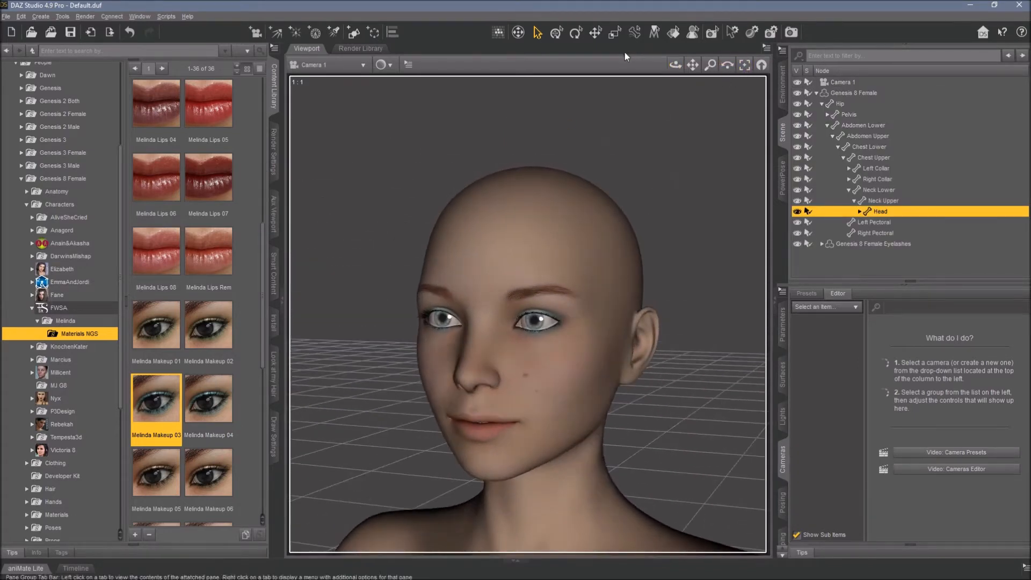
{"action": "scroll", "coordinate": [178, 388], "scroll_direction": "down", "scroll_amount": 6}
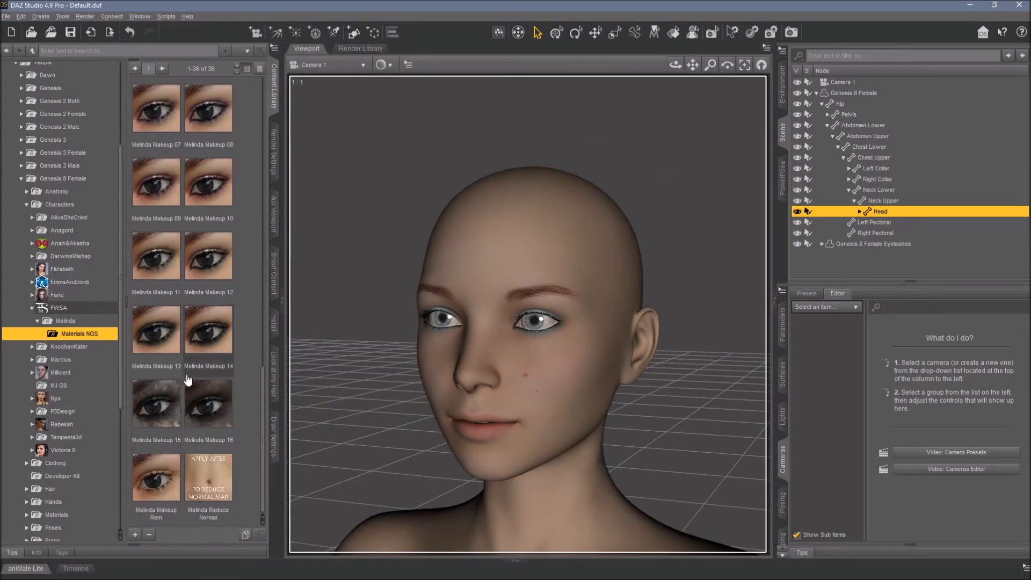
{"action": "scroll", "coordinate": [195, 349], "scroll_direction": "up", "scroll_amount": 12}
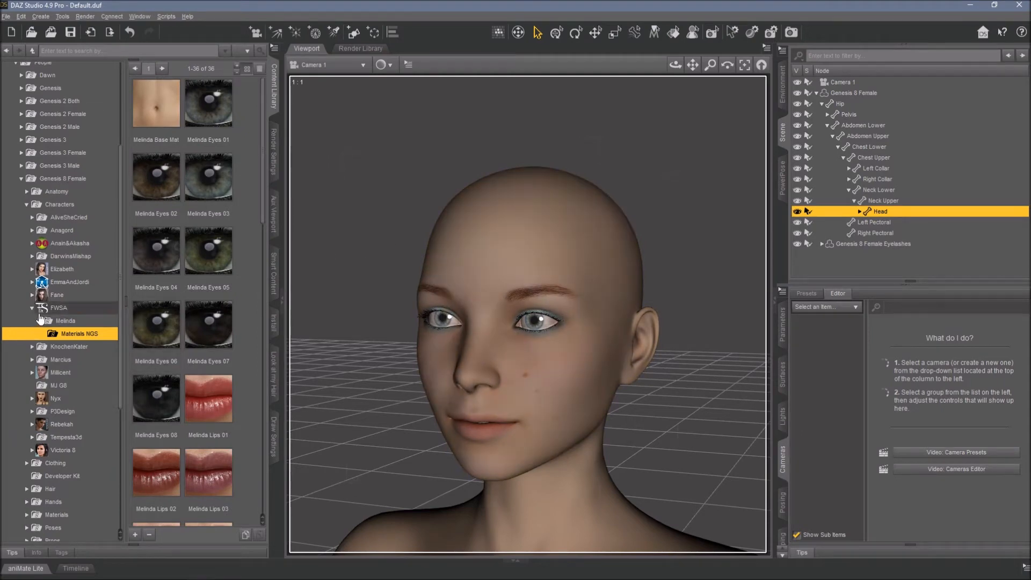
- Load the Vertigo Ponytail hair from the Genesis 8 Female Goldtassel folder onto the Genesis 8 Female figure
{"action": "double_click", "coordinate": [56, 310]}
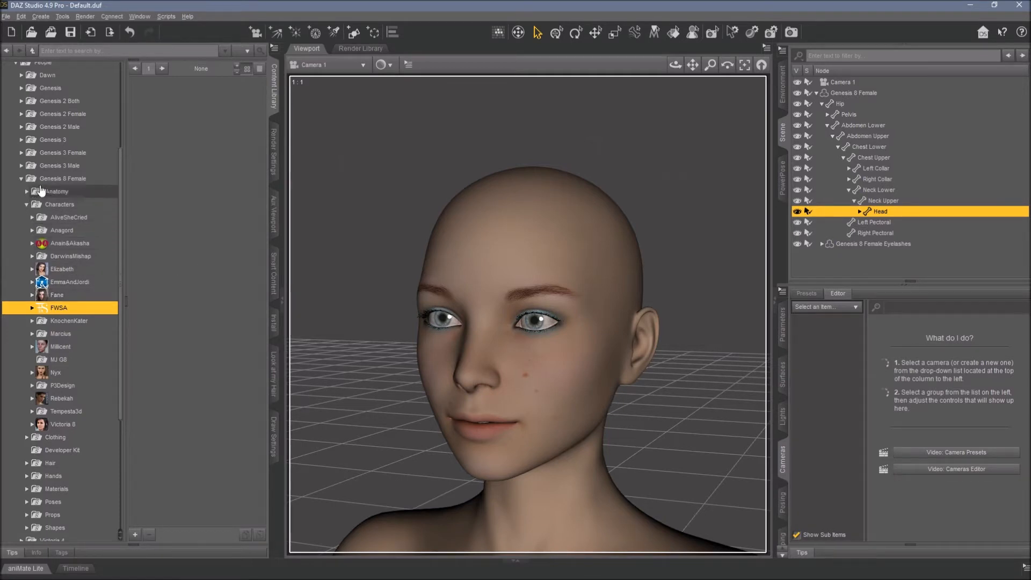
{"action": "double_click", "coordinate": [45, 206]}
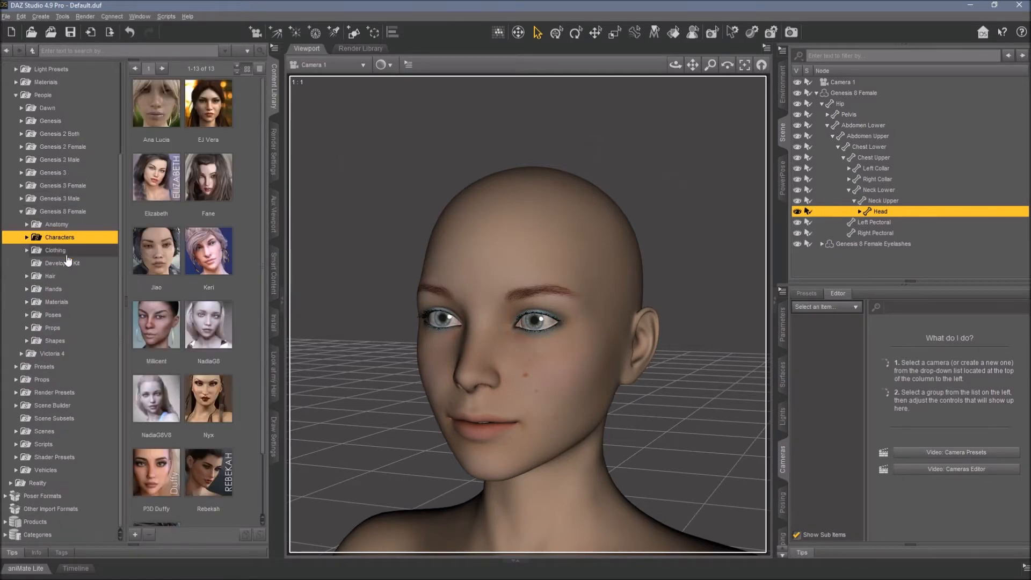
{"action": "double_click", "coordinate": [79, 278]}
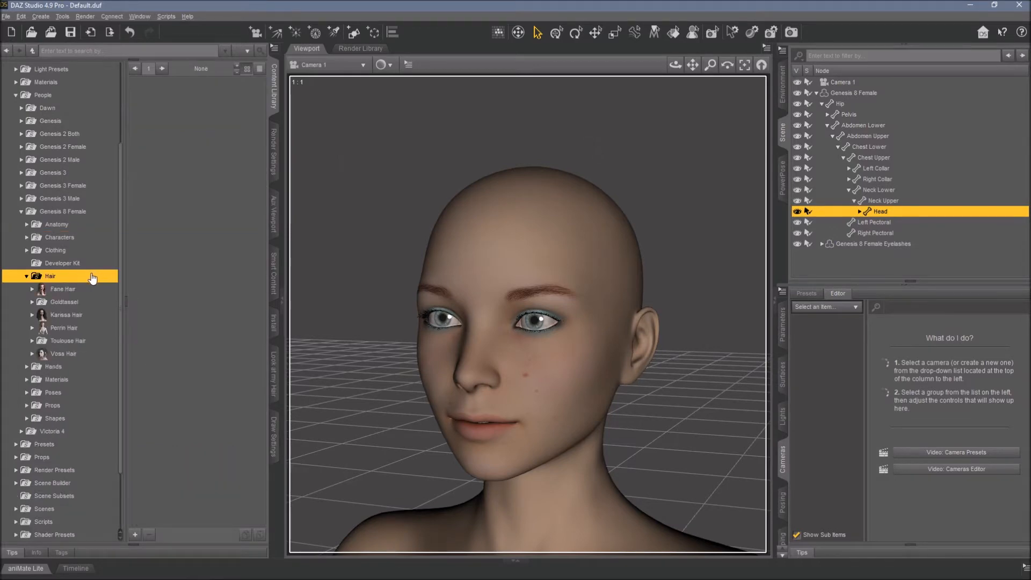
{"action": "left_click", "coordinate": [72, 328]}
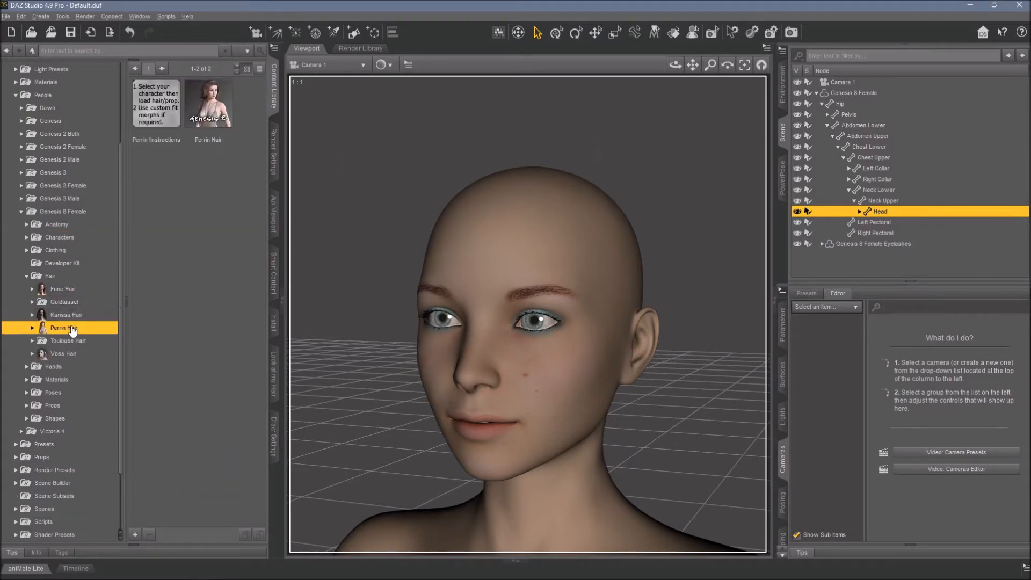
{"action": "left_click", "coordinate": [70, 317]}
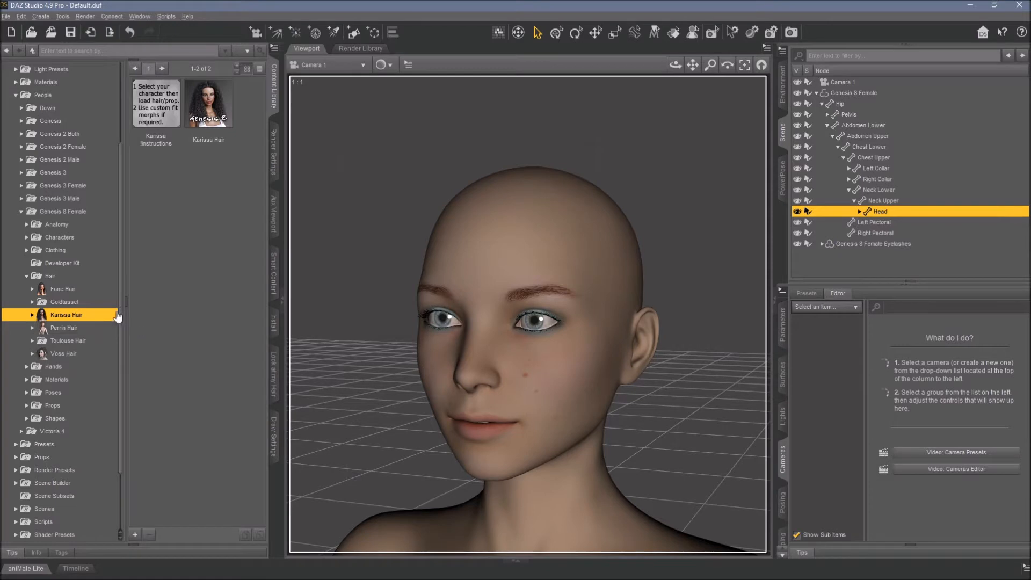
{"action": "left_click", "coordinate": [92, 303]}
{"action": "left_click", "coordinate": [91, 304]}
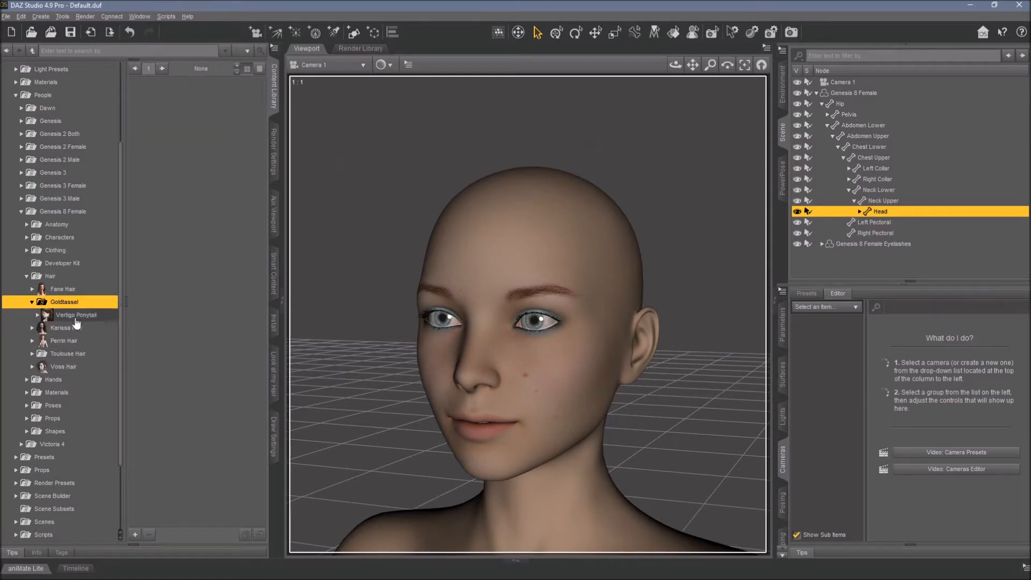
{"action": "left_click", "coordinate": [110, 317]}
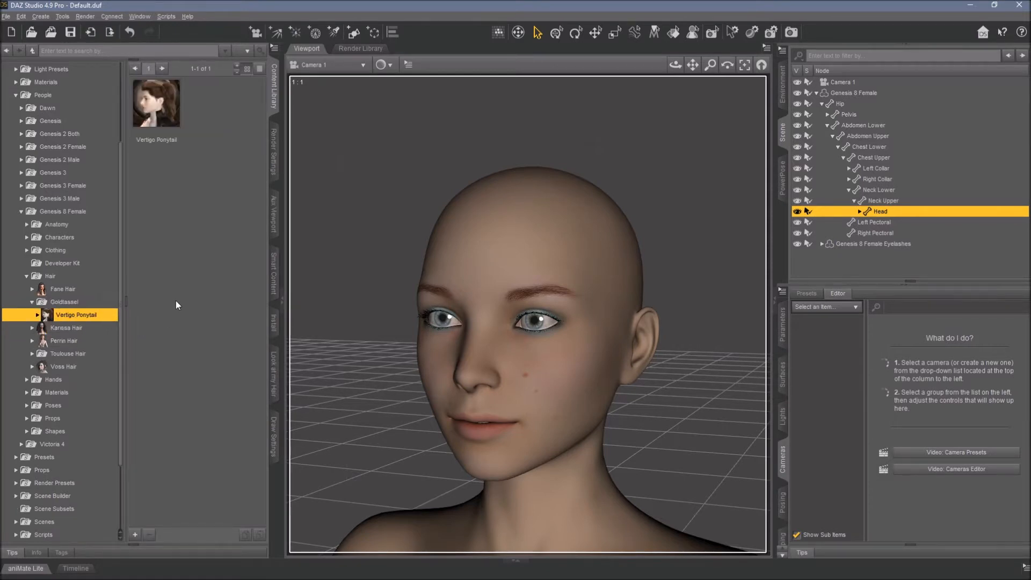
{"action": "left_click", "coordinate": [864, 95]}
{"action": "double_click", "coordinate": [182, 121]}
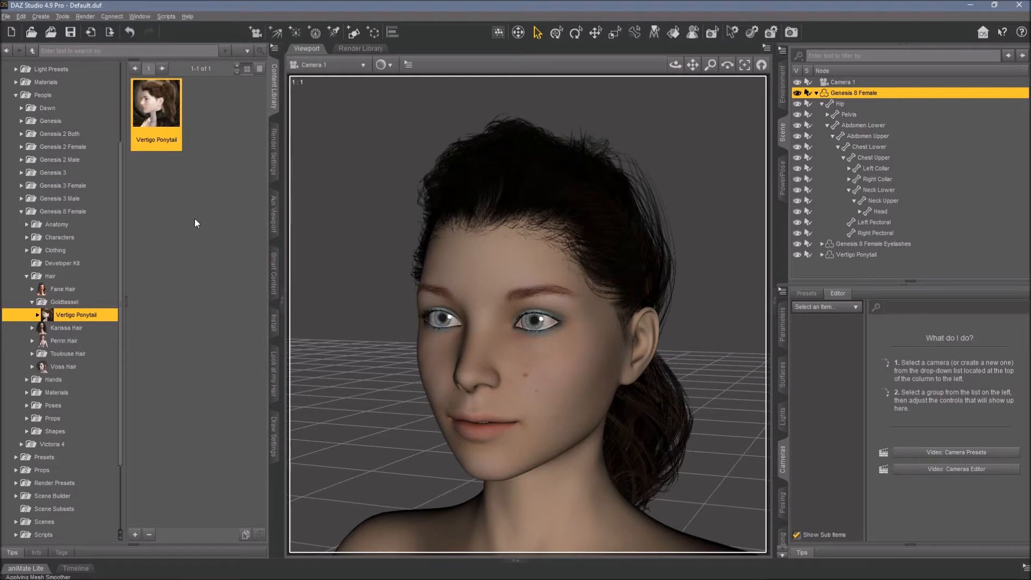
- Dress the figure in the complete Sophisticated Jeni outfit from the WildDesigns clothing folder
{"action": "scroll", "coordinate": [370, 388], "scroll_direction": "down", "scroll_amount": 2}
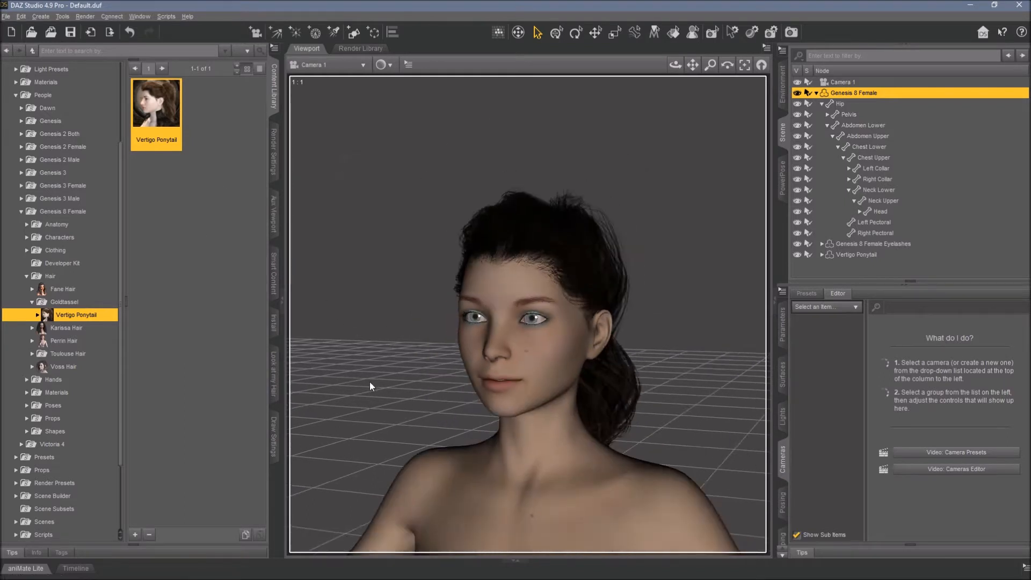
{"action": "left_click_drag", "start_coordinate": [696, 69], "coordinate": [693, 58]}
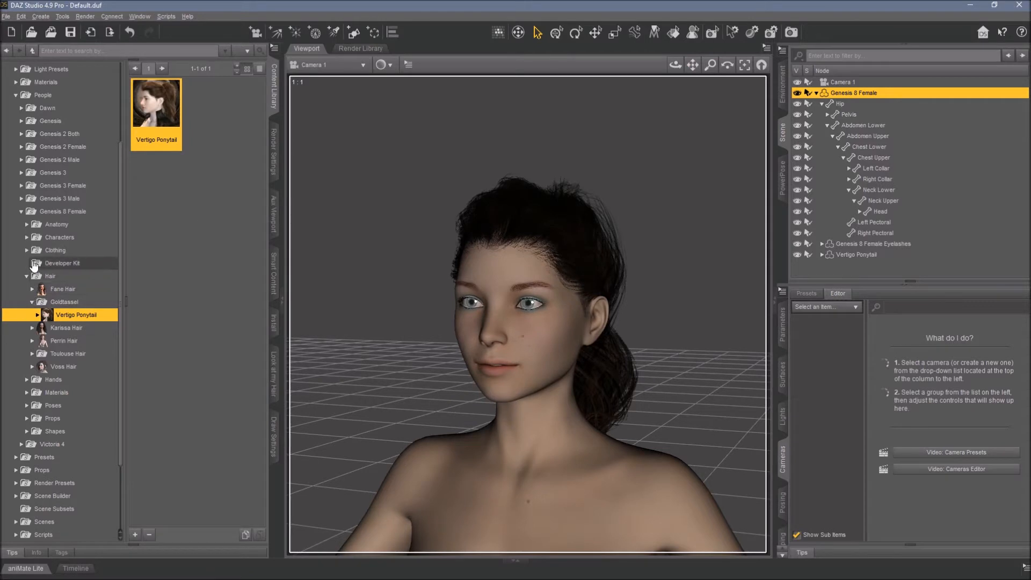
{"action": "double_click", "coordinate": [49, 276]}
{"action": "left_click", "coordinate": [54, 250]}
{"action": "double_click", "coordinate": [55, 257]}
{"action": "scroll", "coordinate": [65, 290], "scroll_direction": "down", "scroll_amount": 2}
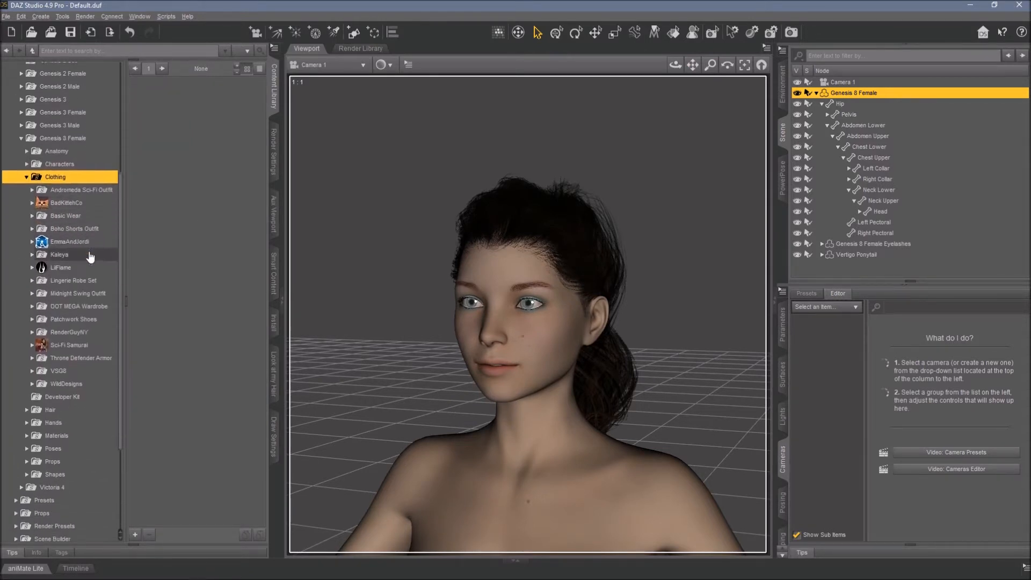
{"action": "left_click", "coordinate": [91, 385]}
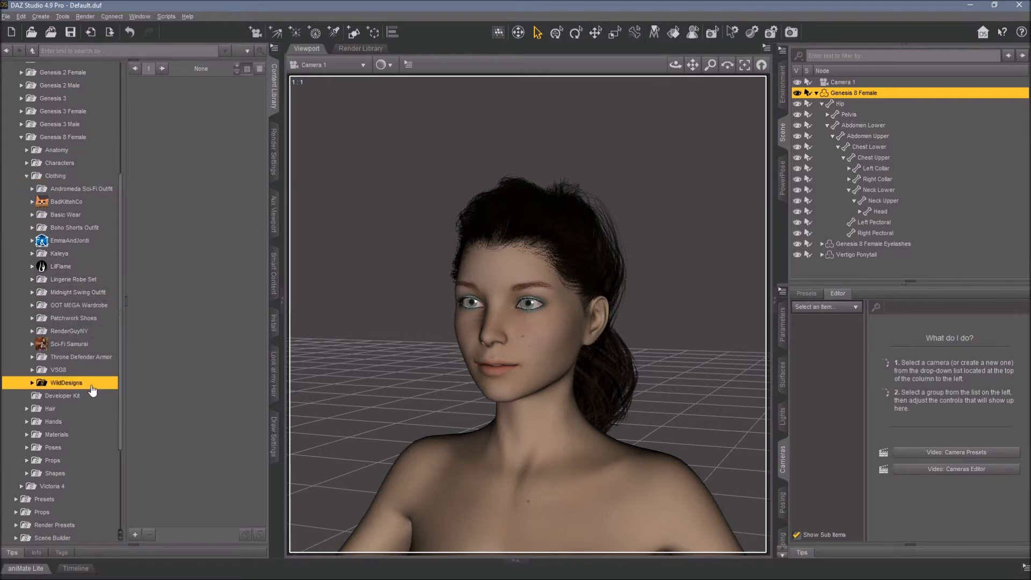
{"action": "double_click", "coordinate": [92, 385]}
{"action": "left_click", "coordinate": [87, 396]}
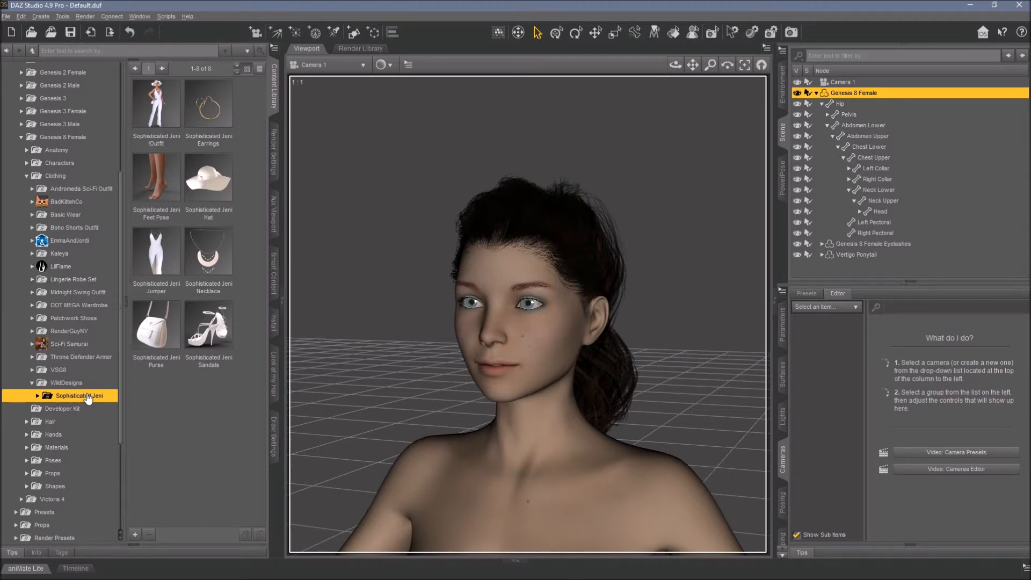
{"action": "left_click", "coordinate": [146, 119]}
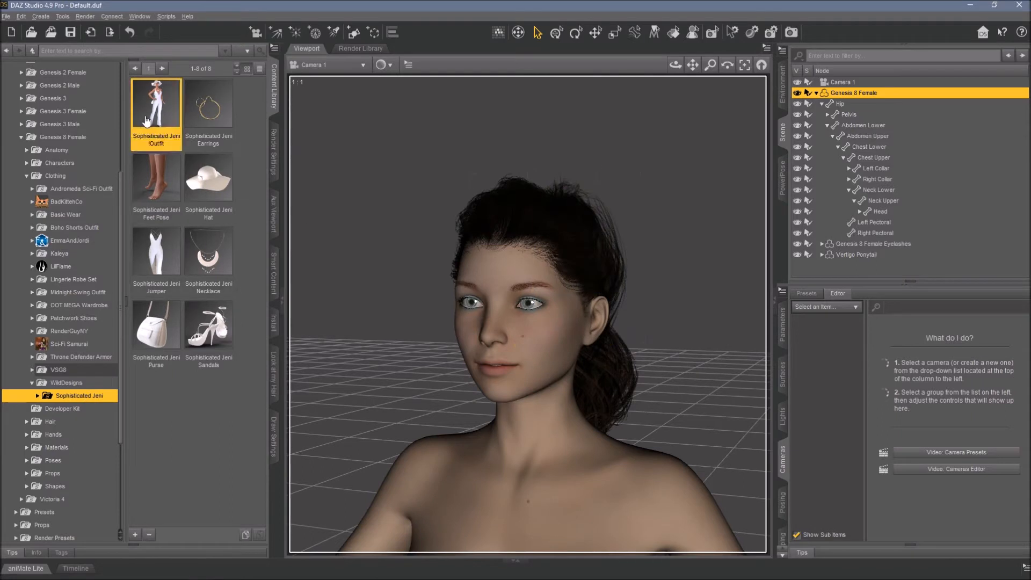
{"action": "double_click", "coordinate": [146, 120]}
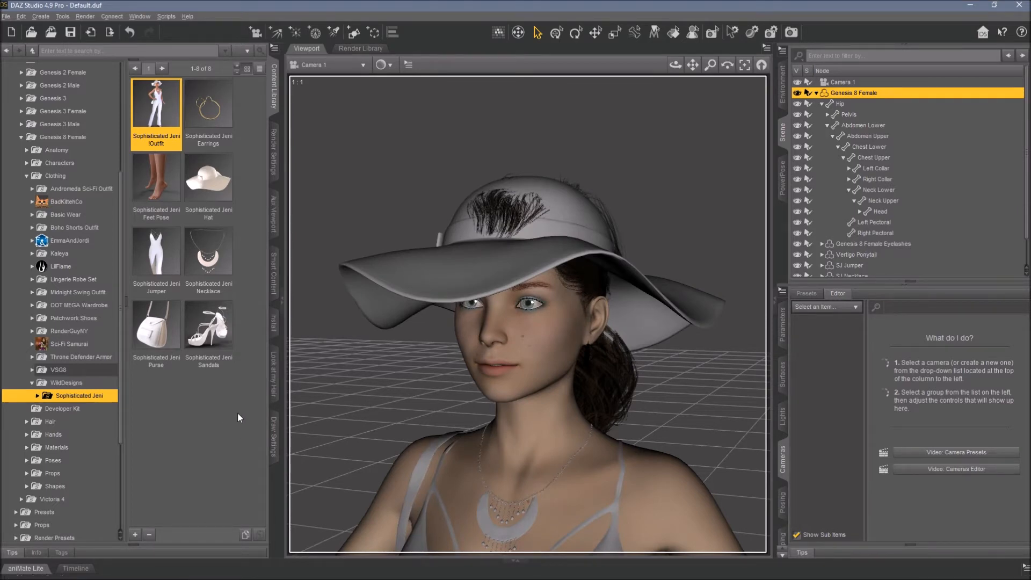
- Apply the SJ 03 Jumper material from the outfit's Materials Iray folder to the SJ Jumper
{"action": "left_click", "coordinate": [745, 65]}
{"action": "double_click", "coordinate": [68, 398]}
{"action": "left_click", "coordinate": [78, 409]}
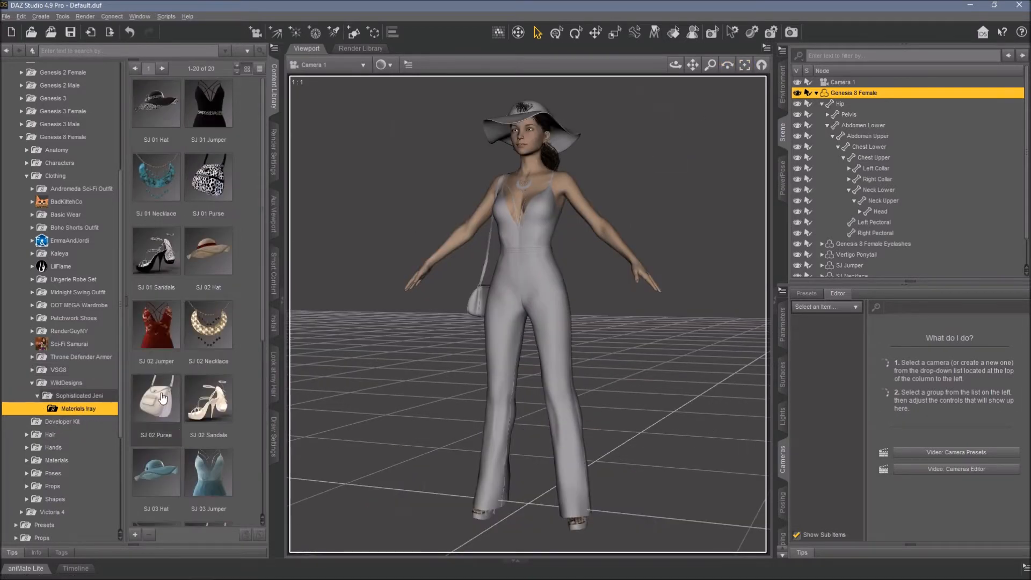
{"action": "scroll", "coordinate": [217, 290], "scroll_direction": "down", "scroll_amount": 4}
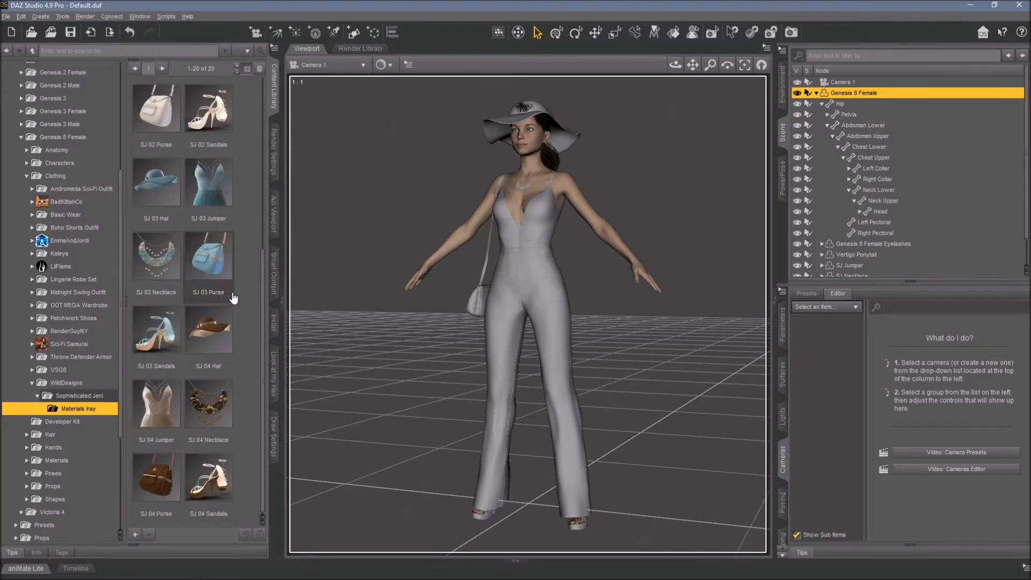
{"action": "scroll", "coordinate": [231, 298], "scroll_direction": "up", "scroll_amount": 4}
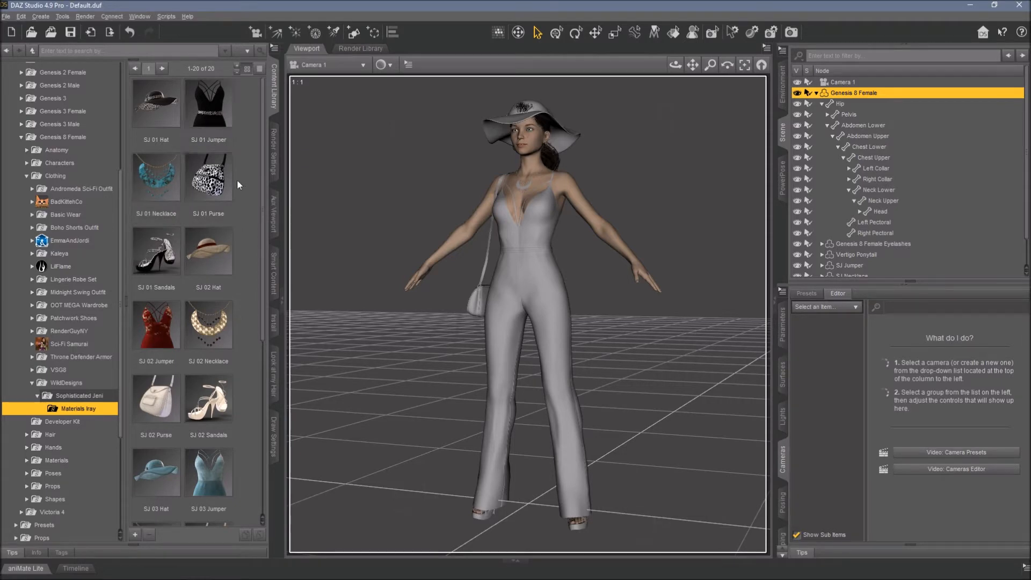
{"action": "scroll", "coordinate": [204, 357], "scroll_direction": "down", "scroll_amount": 5}
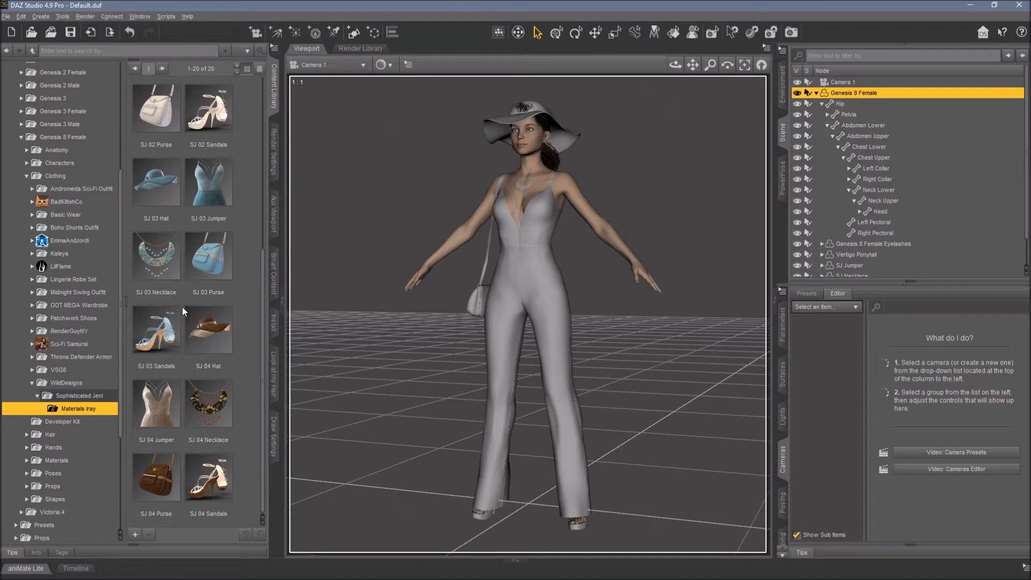
{"action": "left_click", "coordinate": [823, 105]}
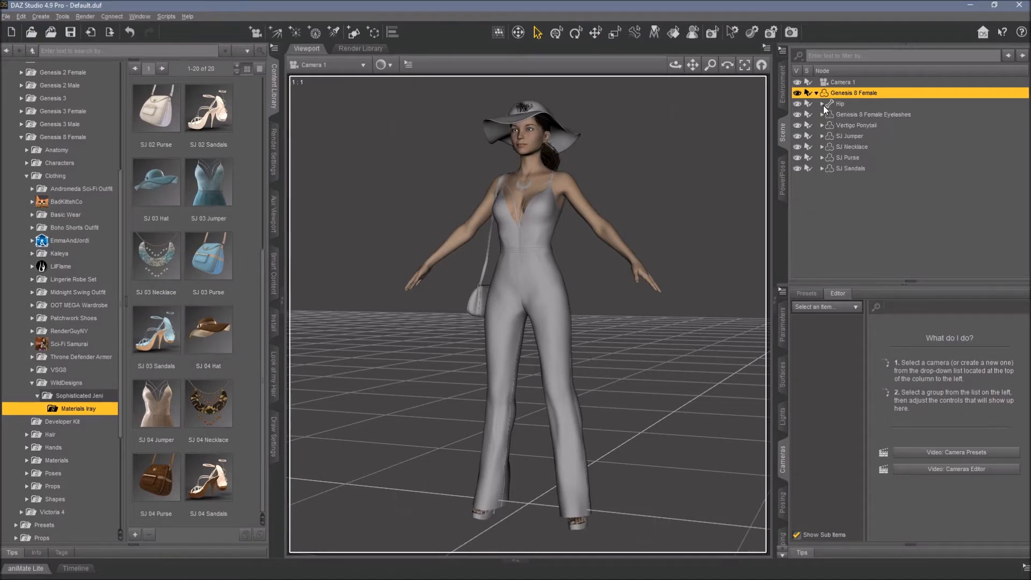
{"action": "left_click", "coordinate": [856, 136]}
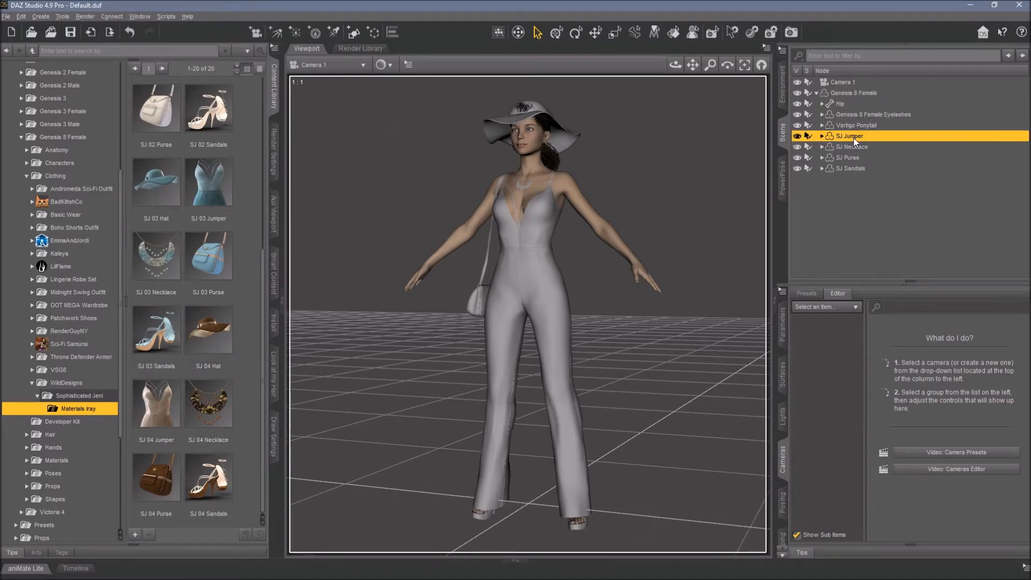
{"action": "double_click", "coordinate": [210, 210]}
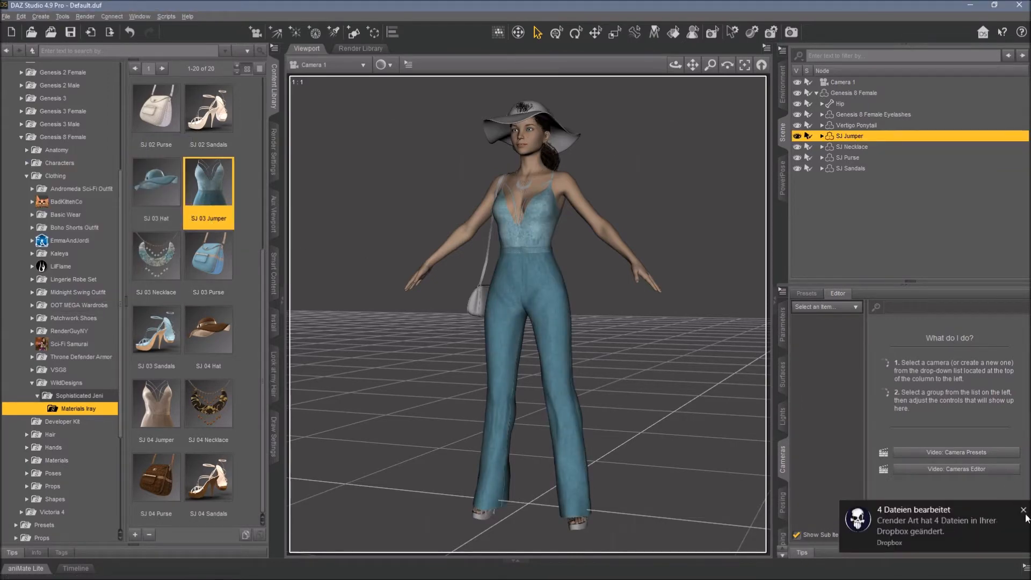
- Apply the SJ 03 Necklace material to the SJ Necklace and the SJ 03 Purse material to the SJ Purse
{"action": "left_click", "coordinate": [1023, 511]}
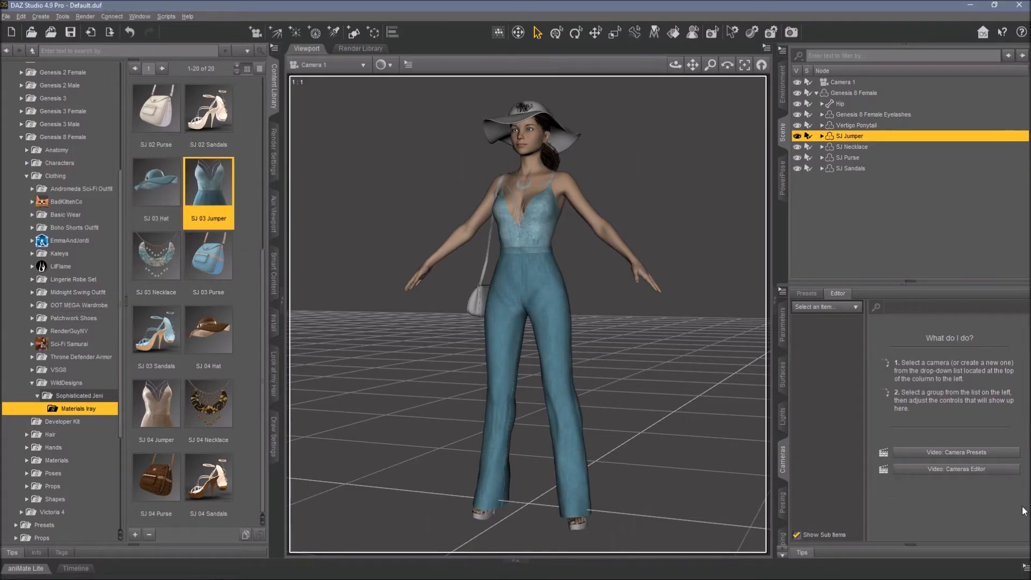
{"action": "left_click", "coordinate": [848, 148]}
{"action": "double_click", "coordinate": [156, 258]}
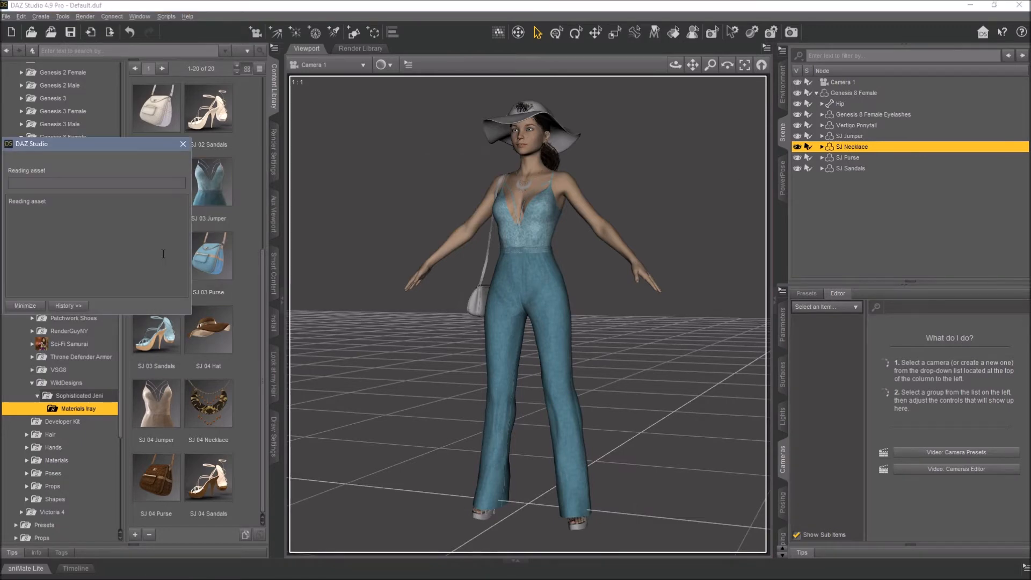
{"action": "left_click", "coordinate": [848, 158]}
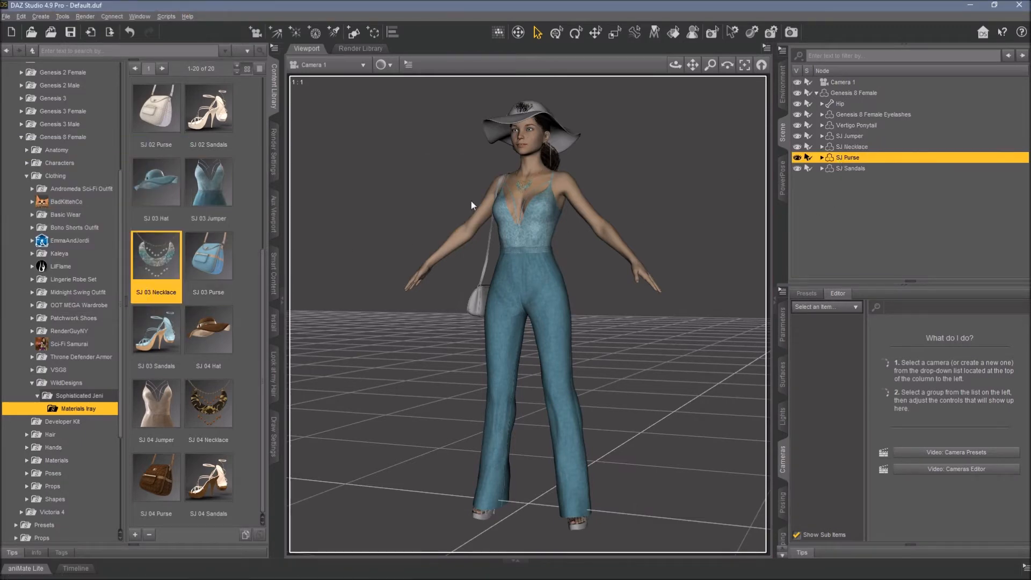
{"action": "double_click", "coordinate": [220, 268]}
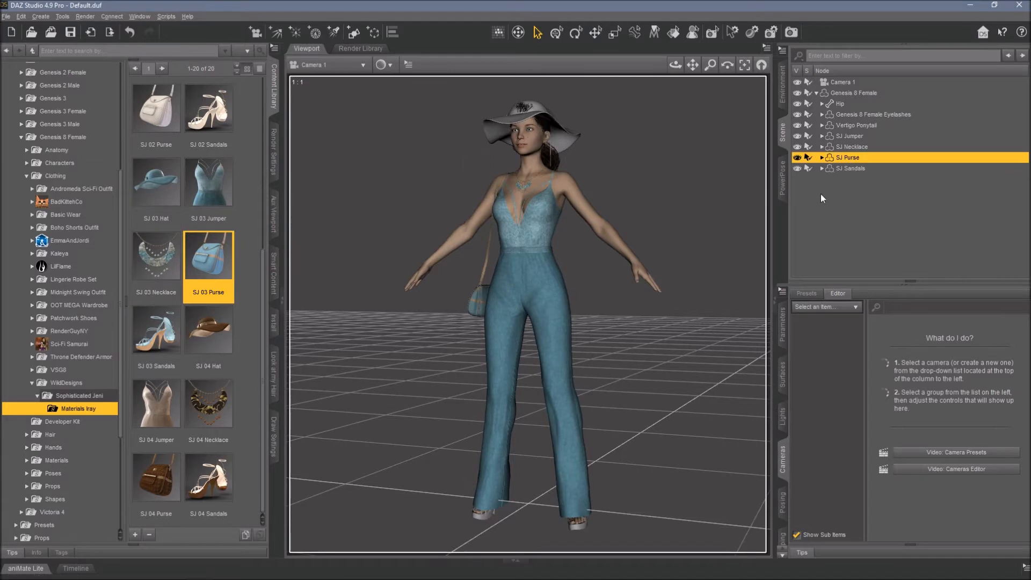
- Apply the SJ 03 Sandals material to the SJ Sandals
{"action": "left_click", "coordinate": [839, 173]}
{"action": "left_click", "coordinate": [842, 169]}
{"action": "left_click", "coordinate": [157, 183]}
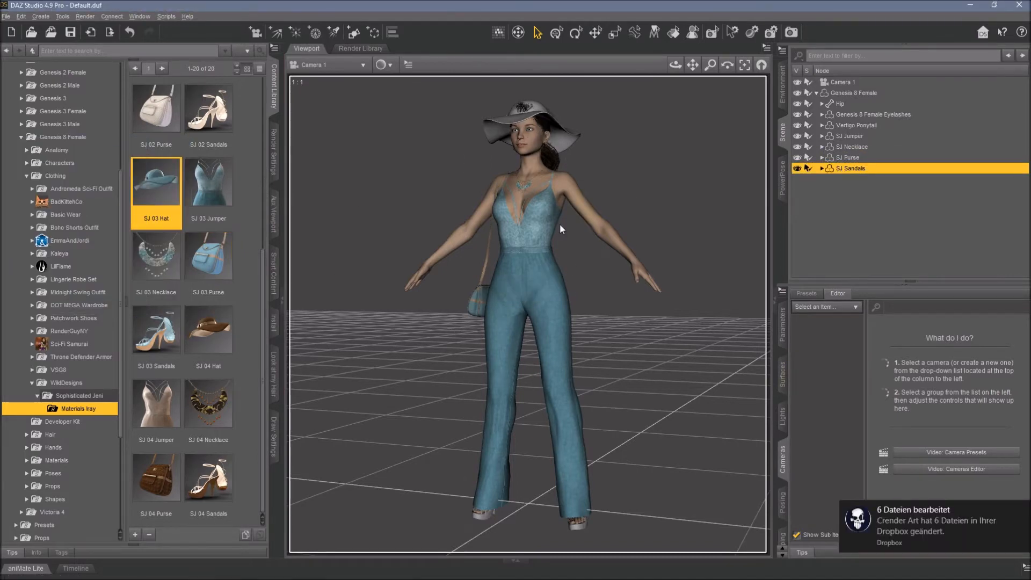
{"action": "double_click", "coordinate": [156, 333]}
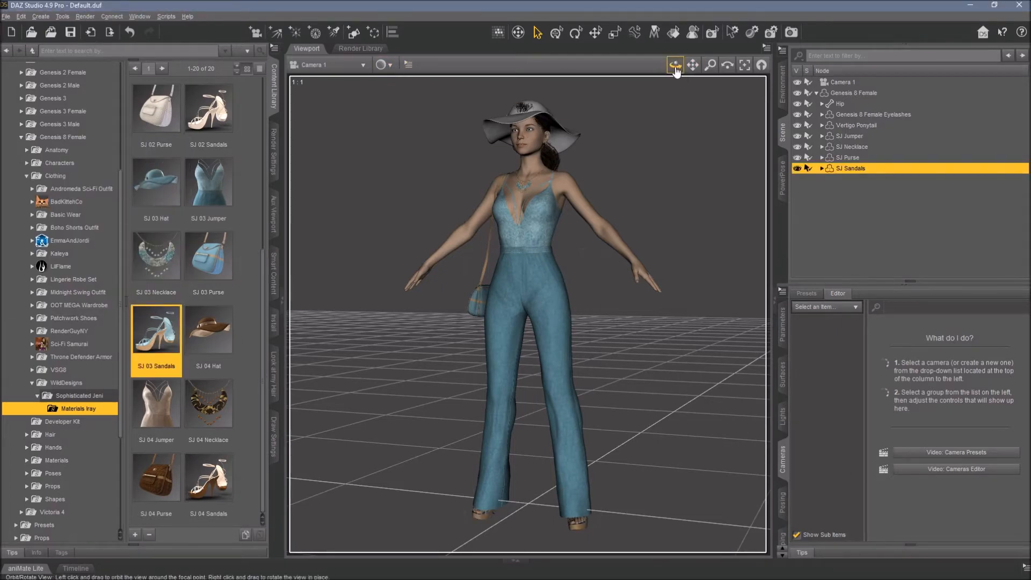
- Apply the SJ 03 Hat material to the hat on the figure's head
{"action": "left_click", "coordinate": [694, 77]}
{"action": "left_click_drag", "start_coordinate": [675, 70], "coordinate": [666, 115]}
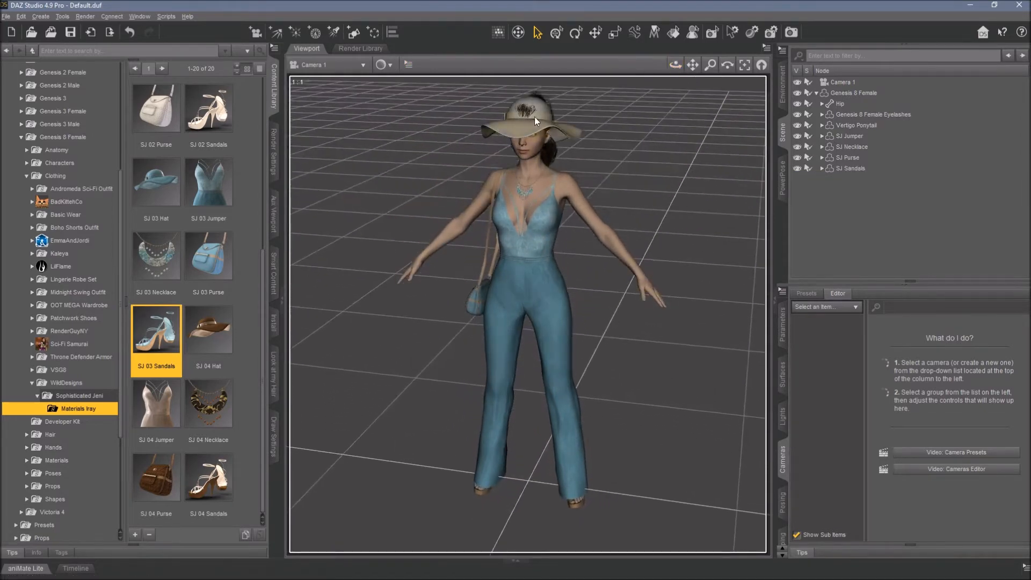
{"action": "left_click_drag", "start_coordinate": [676, 66], "coordinate": [580, 66]}
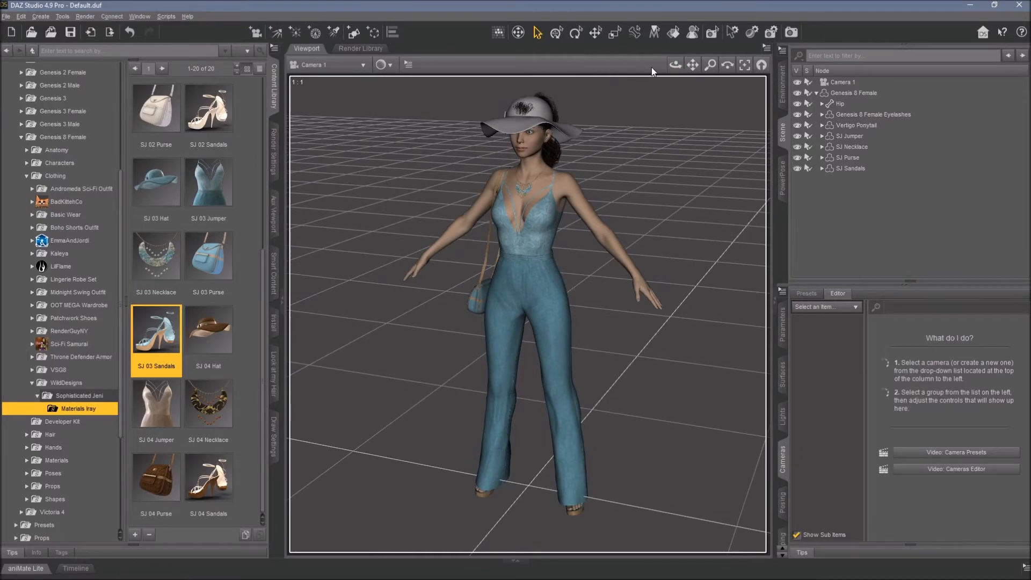
{"action": "left_click_drag", "start_coordinate": [674, 67], "coordinate": [640, 67]}
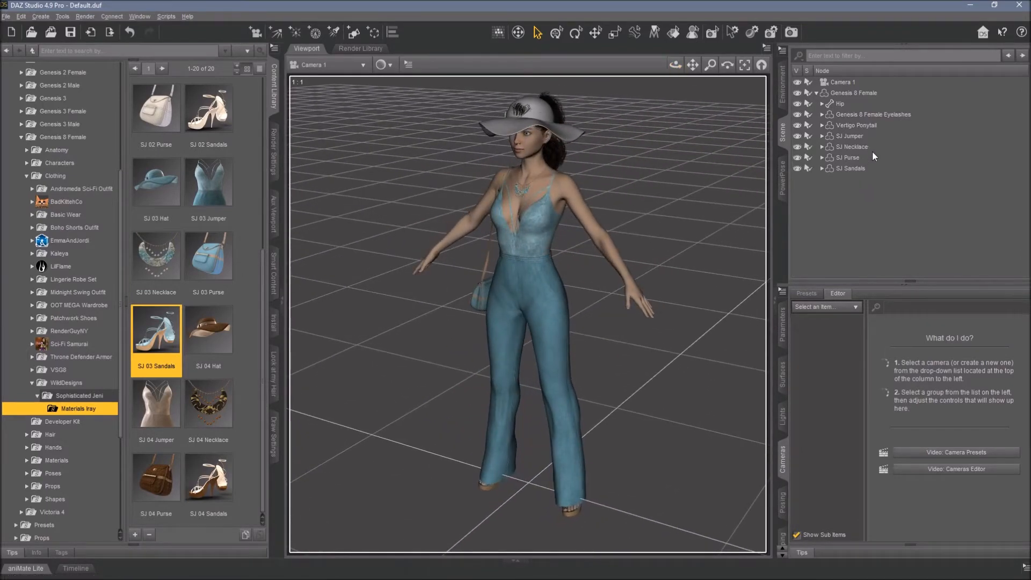
{"action": "left_click", "coordinate": [494, 127]}
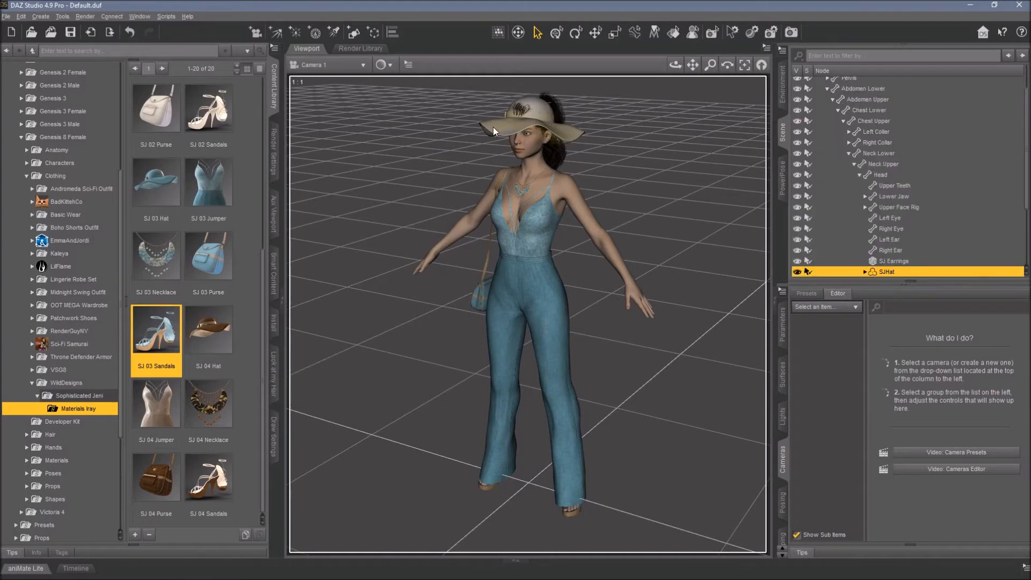
{"action": "double_click", "coordinate": [161, 193]}
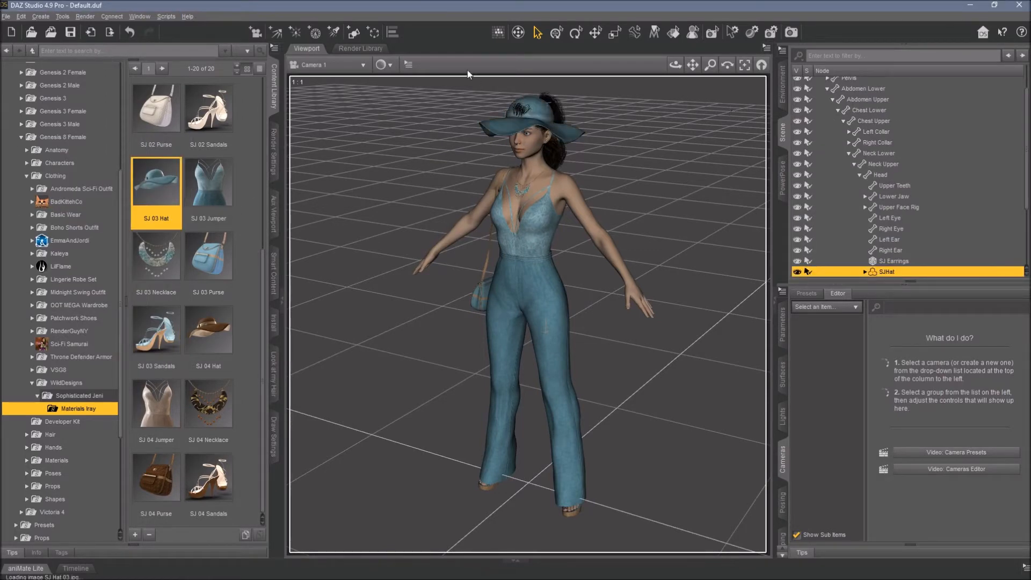
- Preview the textured outfit with NVIDIA Iray shading and return the viewport to Texture Shaded
{"action": "left_click", "coordinate": [382, 64]}
{"action": "left_click", "coordinate": [393, 200]}
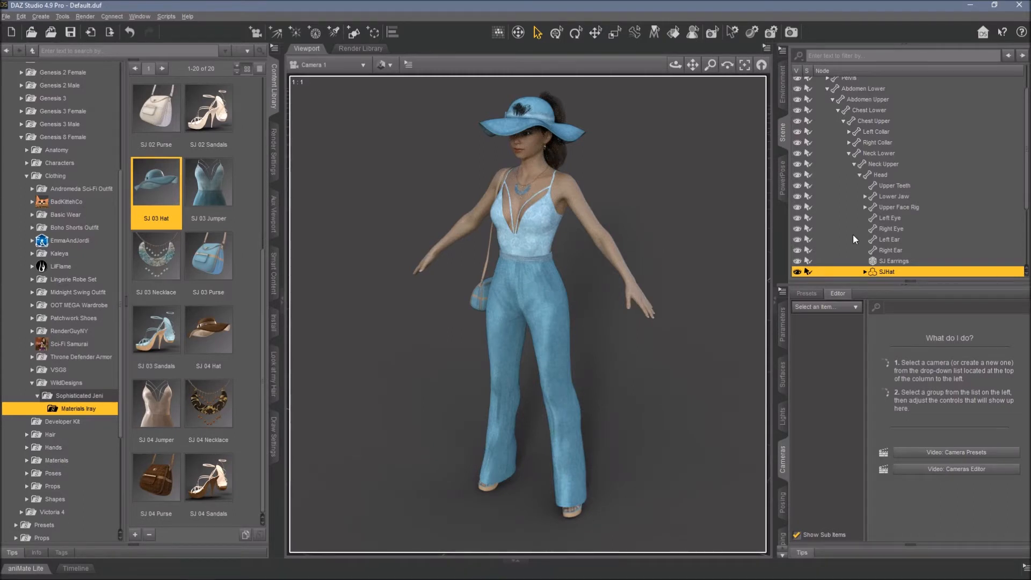
{"action": "left_click", "coordinate": [381, 65]}
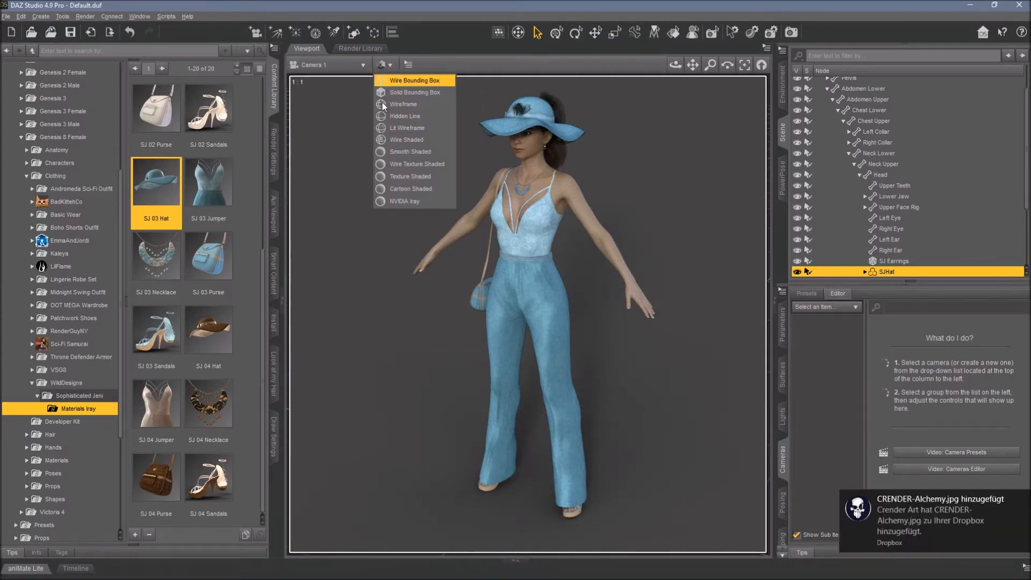
{"action": "left_click", "coordinate": [404, 178]}
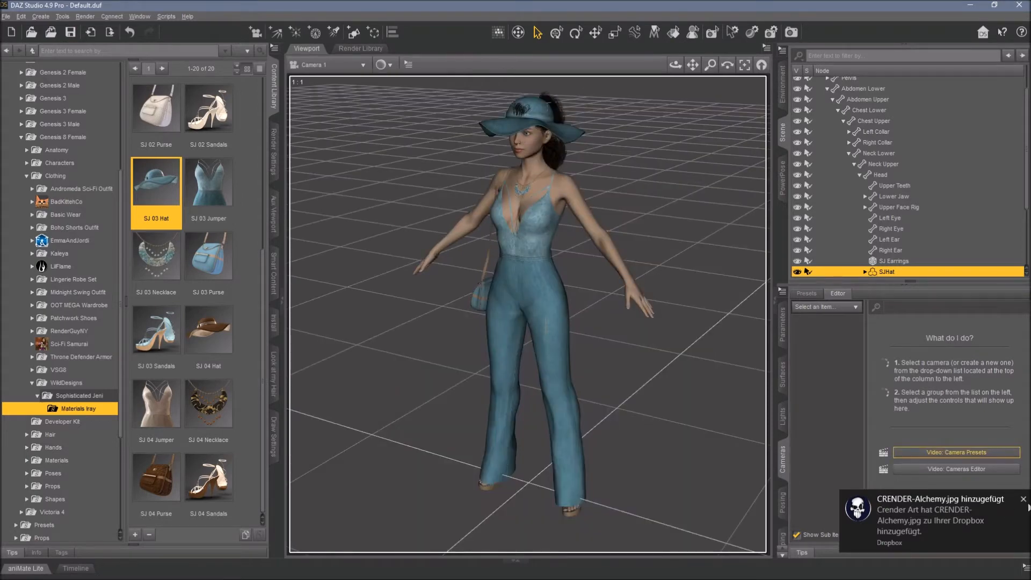
{"action": "left_click", "coordinate": [1024, 500]}
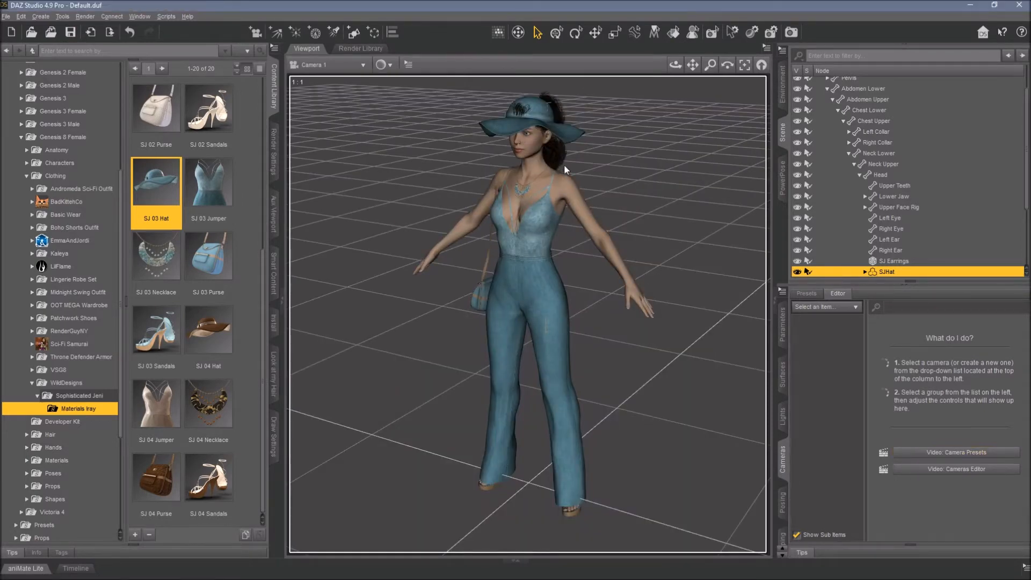
- Frame the hat in close-up and examine from the front, back and side how the ponytail fits under it
{"action": "left_click", "coordinate": [521, 107]}
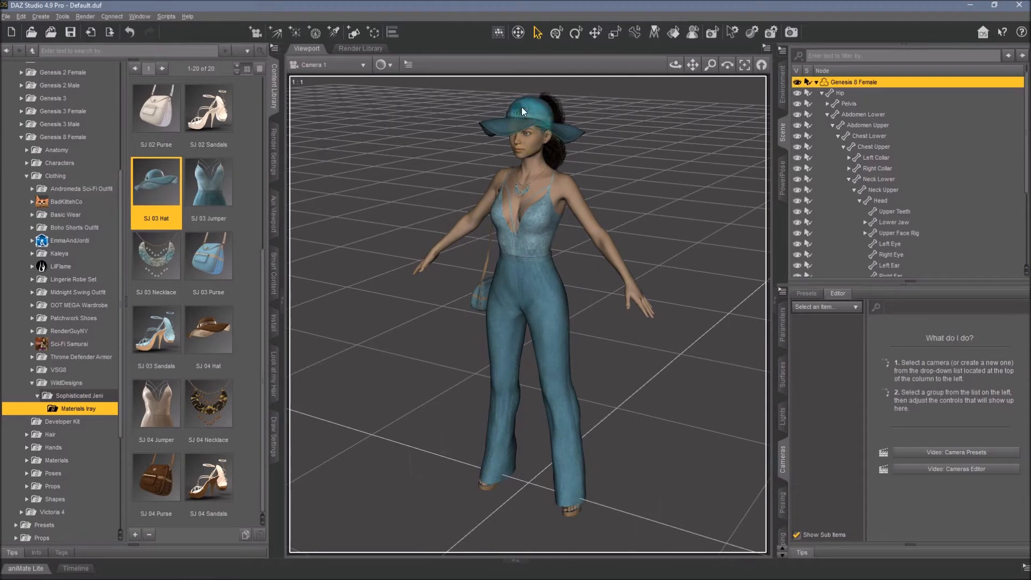
{"action": "left_click", "coordinate": [745, 65]}
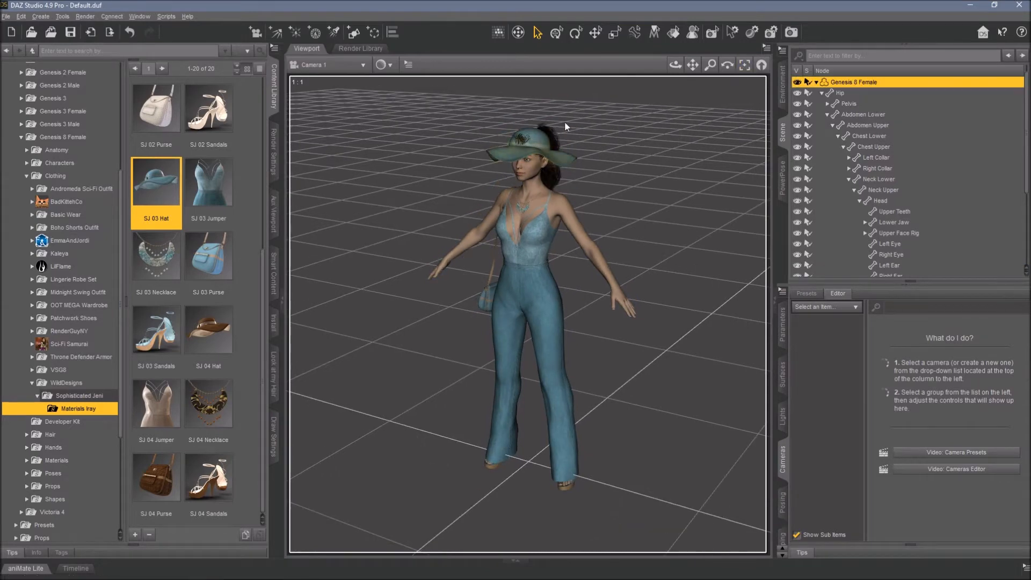
{"action": "left_click", "coordinate": [536, 137]}
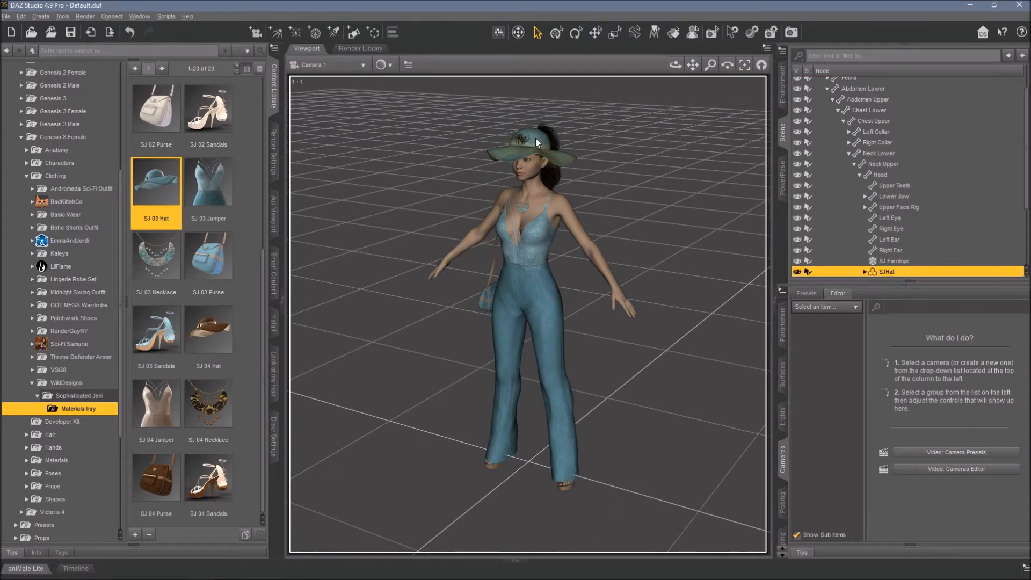
{"action": "left_click", "coordinate": [744, 65]}
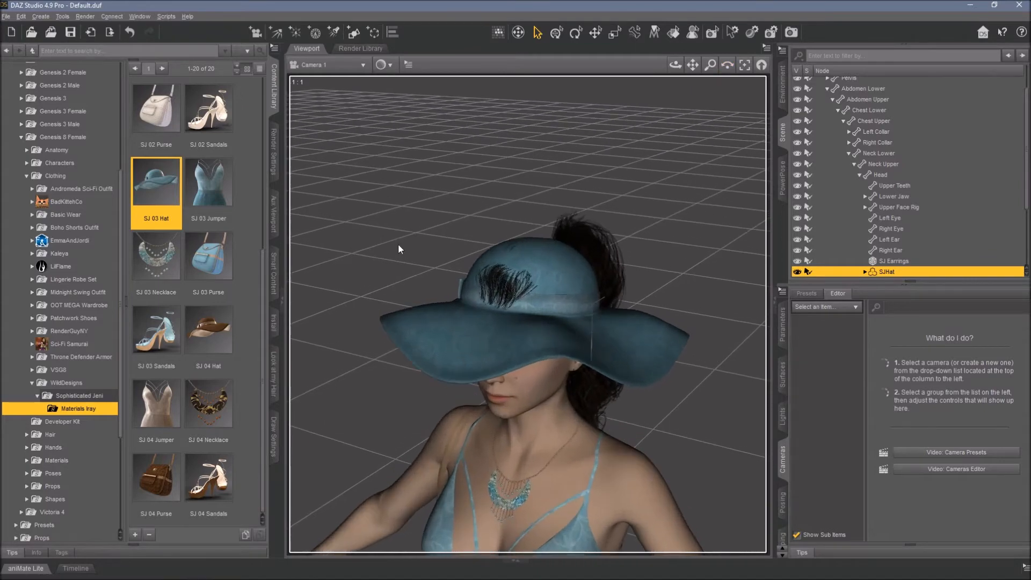
{"action": "scroll", "coordinate": [410, 227], "scroll_direction": "up", "scroll_amount": 5}
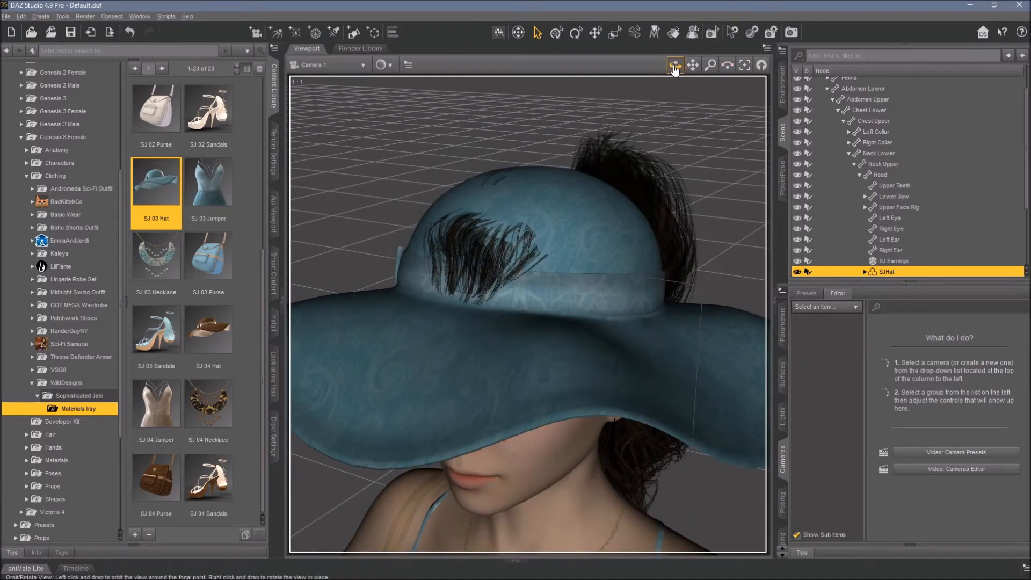
{"action": "left_click_drag", "start_coordinate": [675, 68], "coordinate": [416, 88]}
{"action": "left_click_drag", "start_coordinate": [693, 66], "coordinate": [577, 49]}
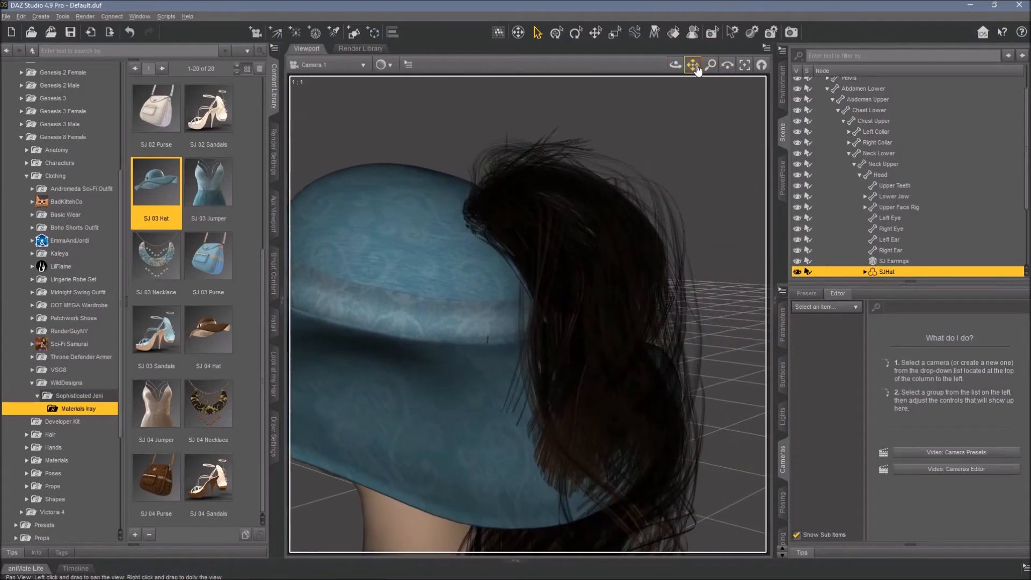
{"action": "left_click_drag", "start_coordinate": [676, 66], "coordinate": [718, 8]}
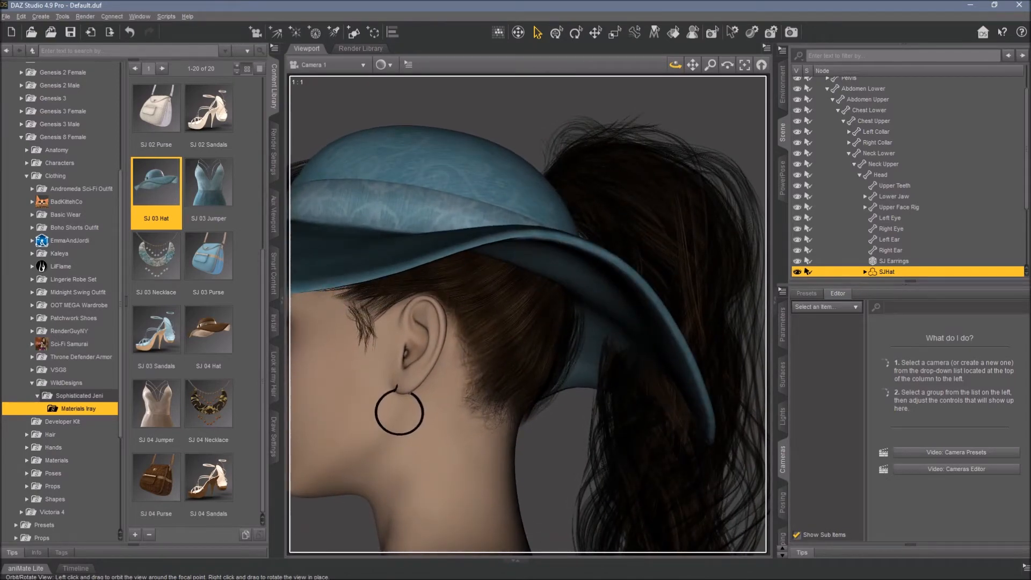
{"action": "left_click_drag", "start_coordinate": [717, 8], "coordinate": [719, 7]}
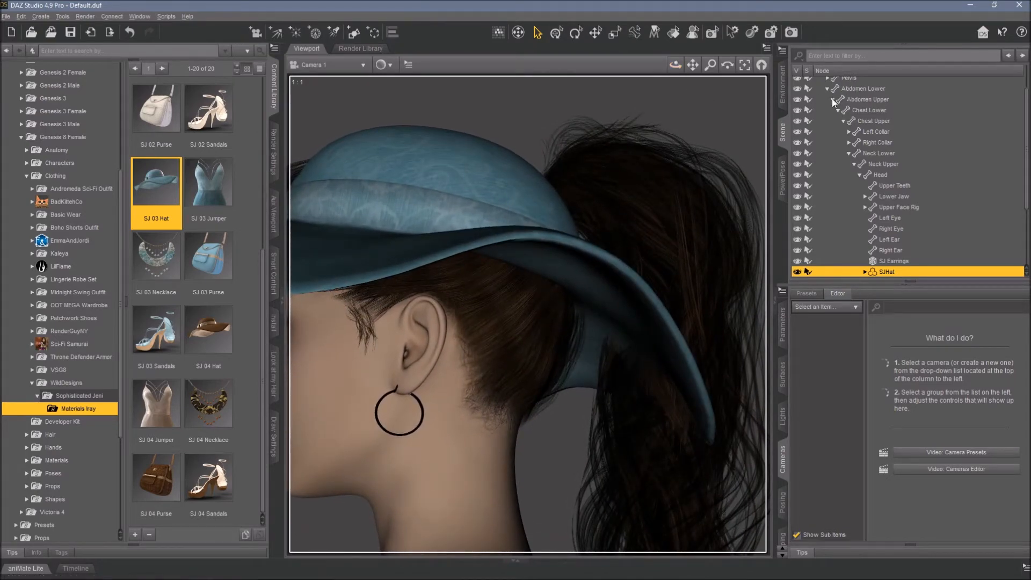
- Delete the Vertigo Ponytail hair from the Genesis 8 Female figure
{"action": "scroll", "coordinate": [822, 106], "scroll_direction": "up", "scroll_amount": 2}
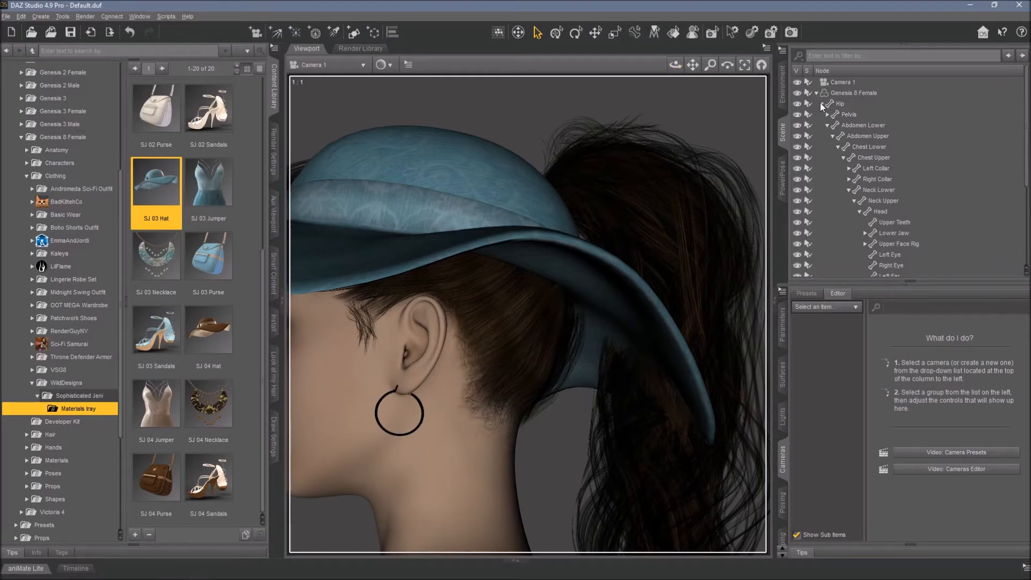
{"action": "left_click", "coordinate": [823, 104]}
{"action": "left_click", "coordinate": [843, 126]}
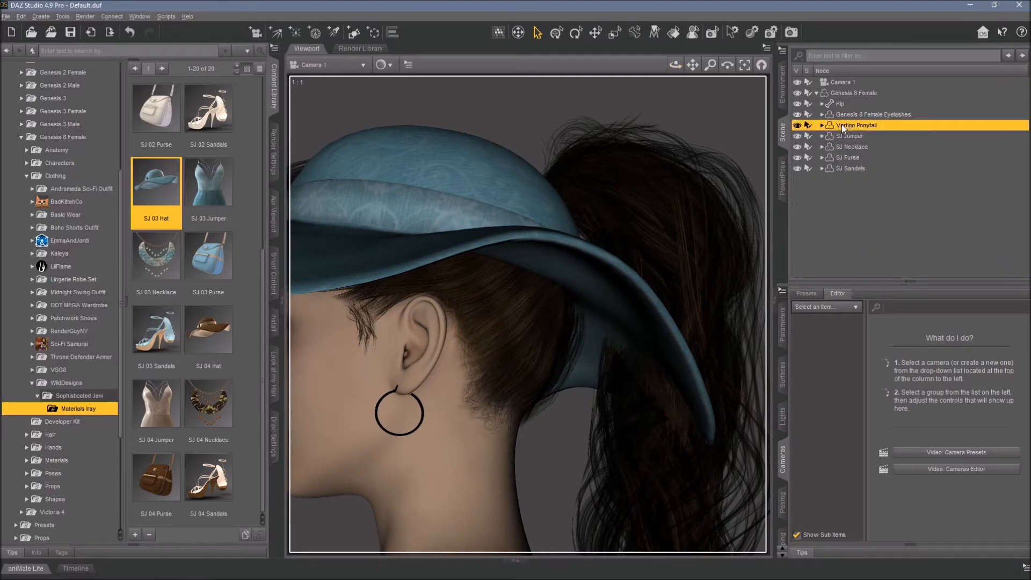
{"action": "key", "text": "Delete"}
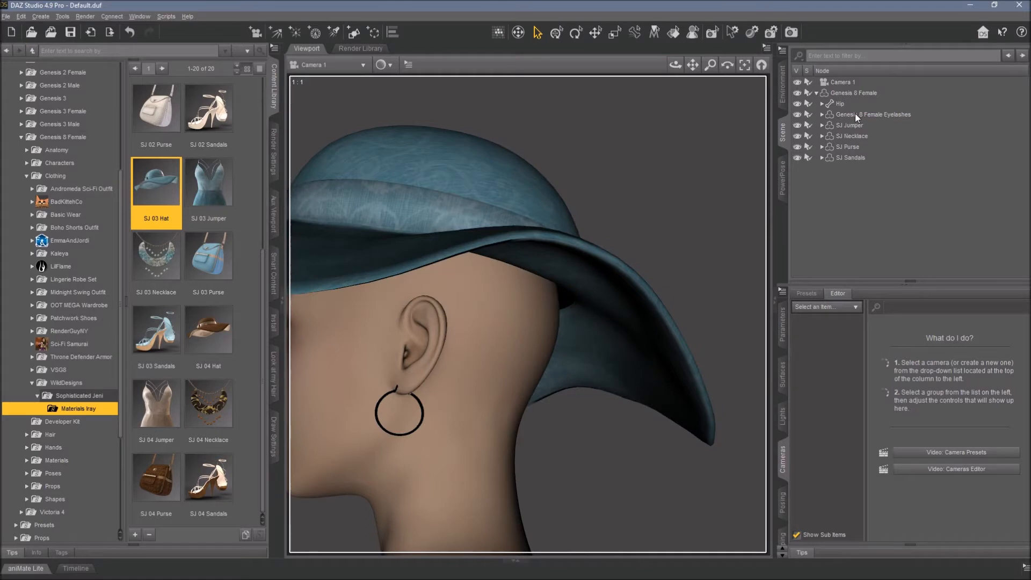
- Load the Fane Hair from the Genesis 8 Female Hair folder onto the Genesis 8 Female figure
{"action": "left_click", "coordinate": [836, 94]}
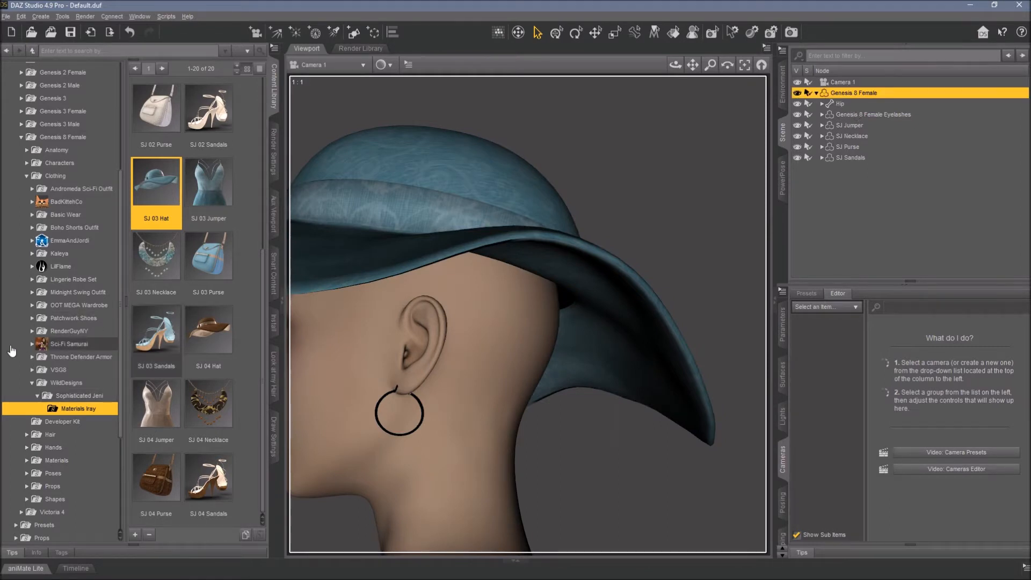
{"action": "double_click", "coordinate": [46, 438]}
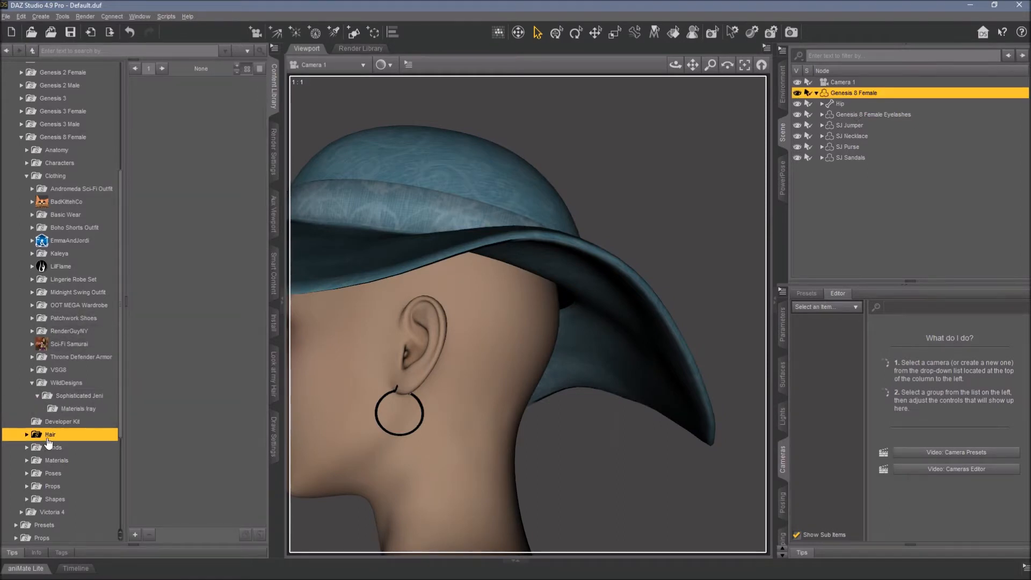
{"action": "scroll", "coordinate": [61, 334], "scroll_direction": "down", "scroll_amount": 5}
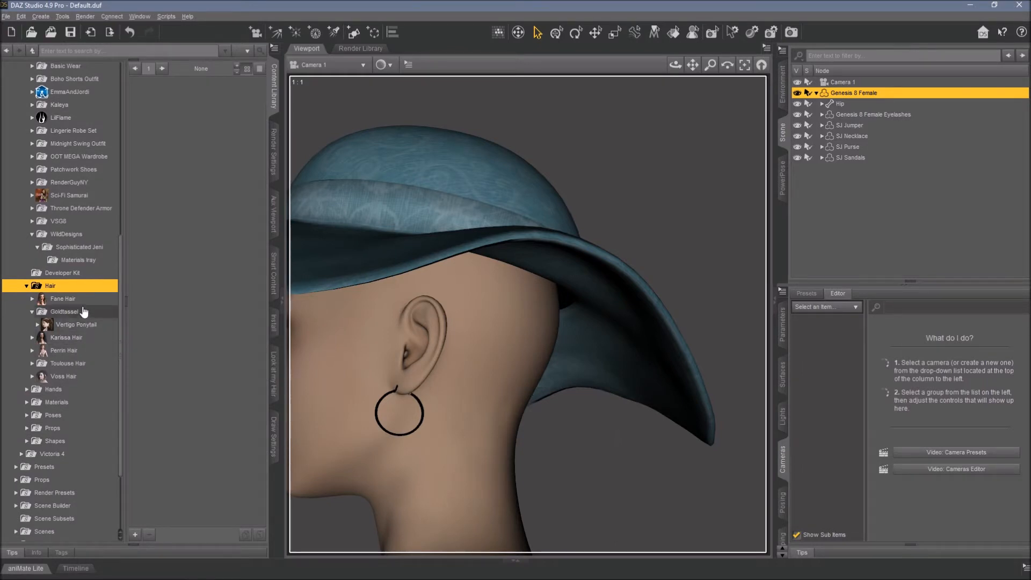
{"action": "double_click", "coordinate": [63, 298]}
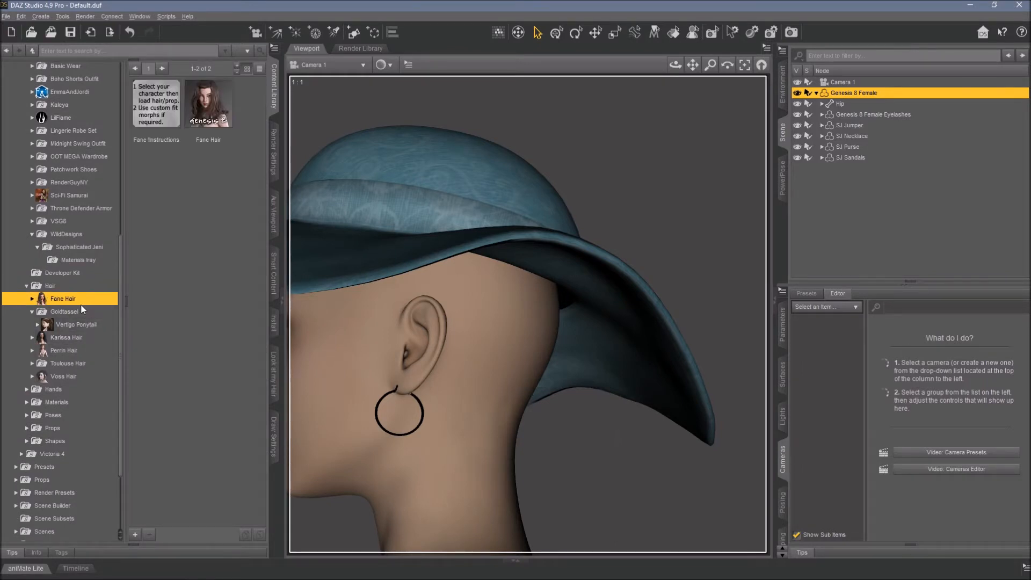
{"action": "double_click", "coordinate": [212, 118]}
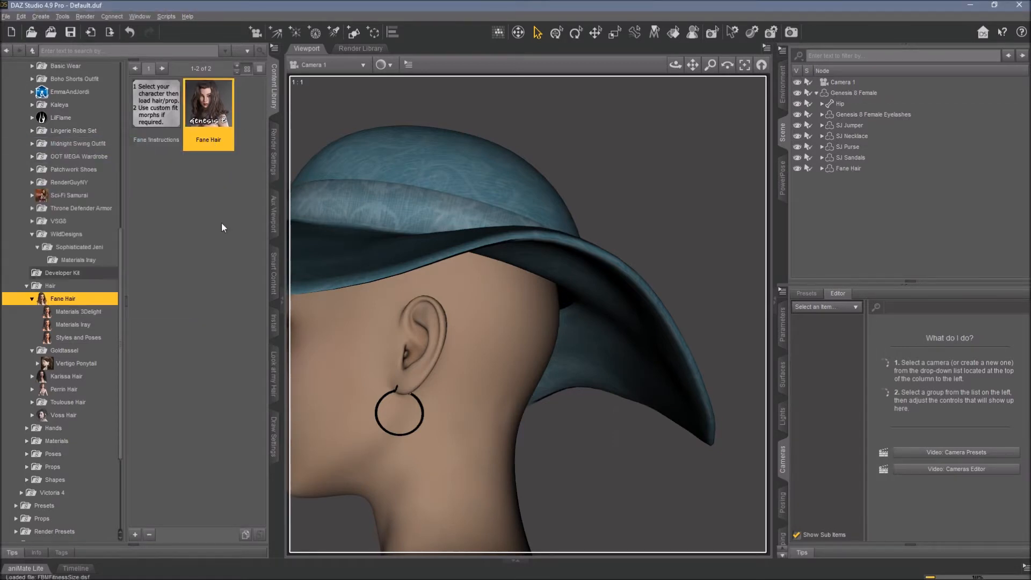
- Use the Geometry Editor on the Fane Hair to hide the hair polygons poking through the hat's crown and band
{"action": "left_click_drag", "start_coordinate": [676, 66], "coordinate": [870, 67]}
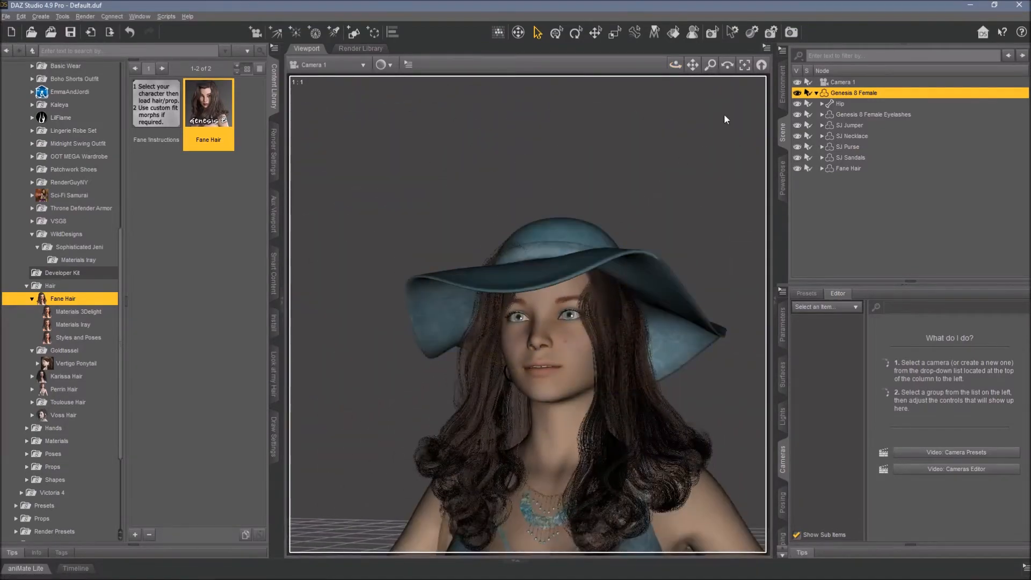
{"action": "scroll", "coordinate": [627, 143], "scroll_direction": "down", "scroll_amount": 5}
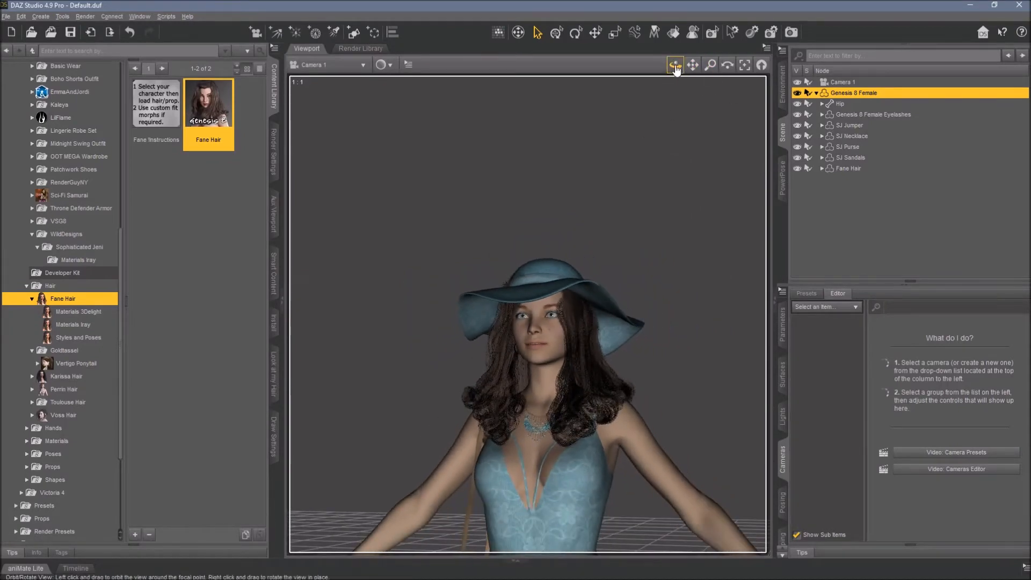
{"action": "left_click_drag", "start_coordinate": [676, 67], "coordinate": [670, 128]}
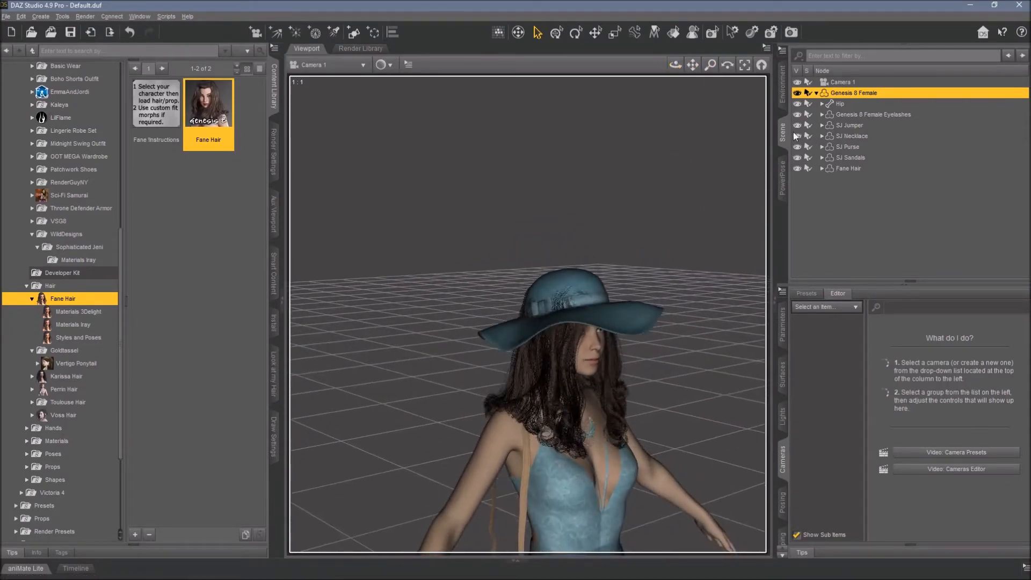
{"action": "left_click", "coordinate": [855, 169]}
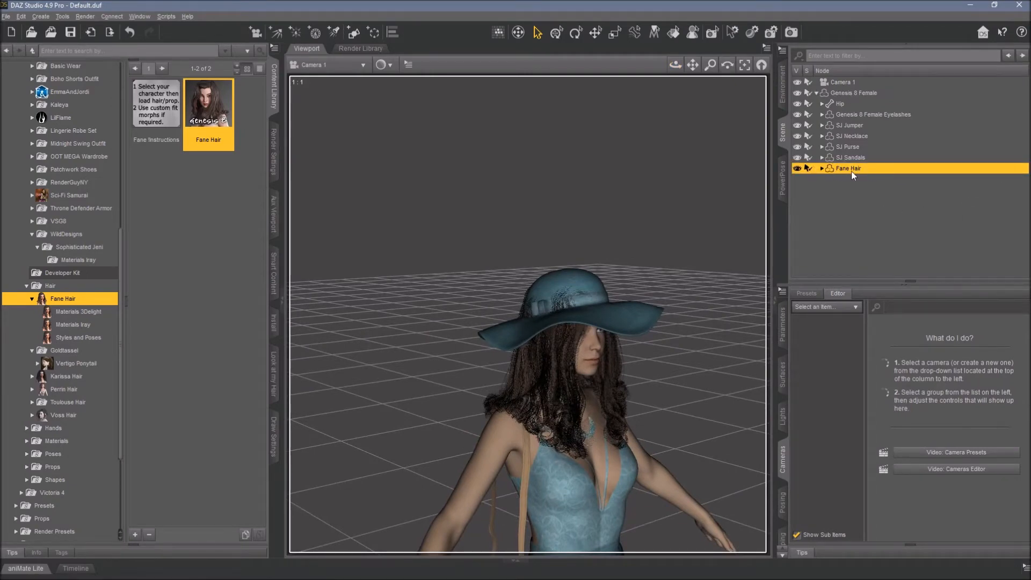
{"action": "left_click", "coordinate": [62, 16]}
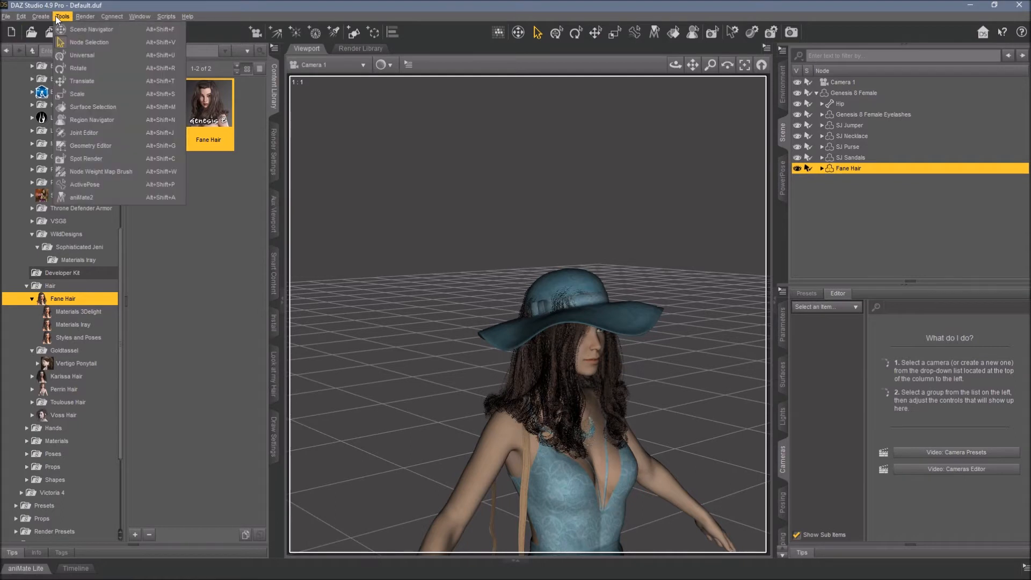
{"action": "left_click", "coordinate": [86, 146]}
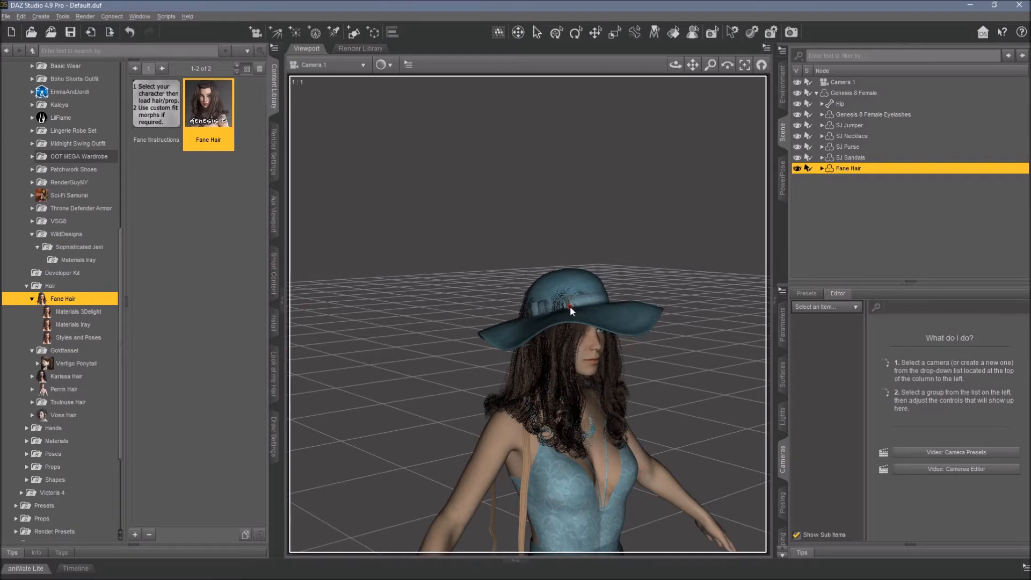
{"action": "scroll", "coordinate": [569, 307], "scroll_direction": "up", "scroll_amount": 10}
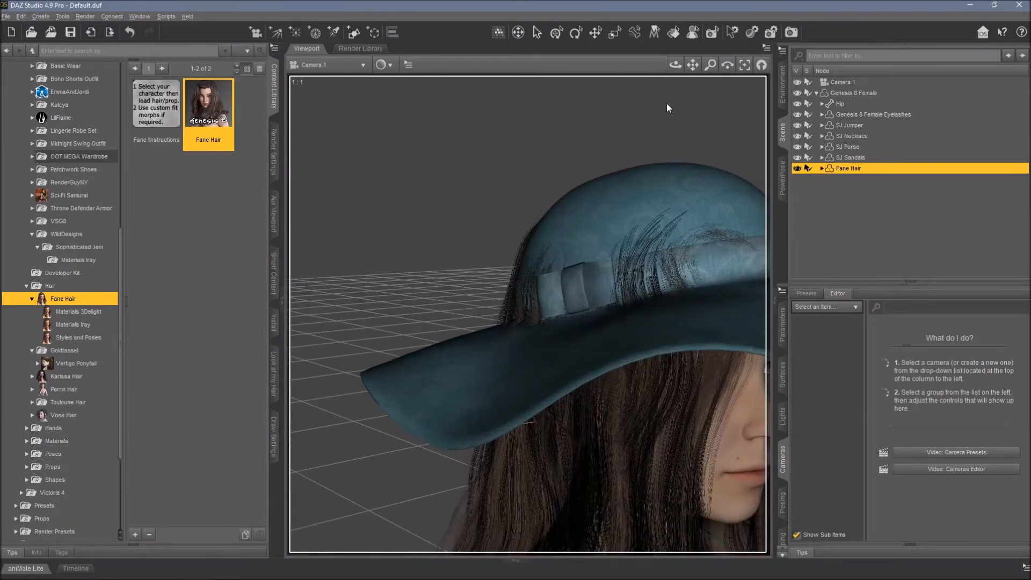
{"action": "left_click_drag", "start_coordinate": [693, 67], "coordinate": [686, 77]}
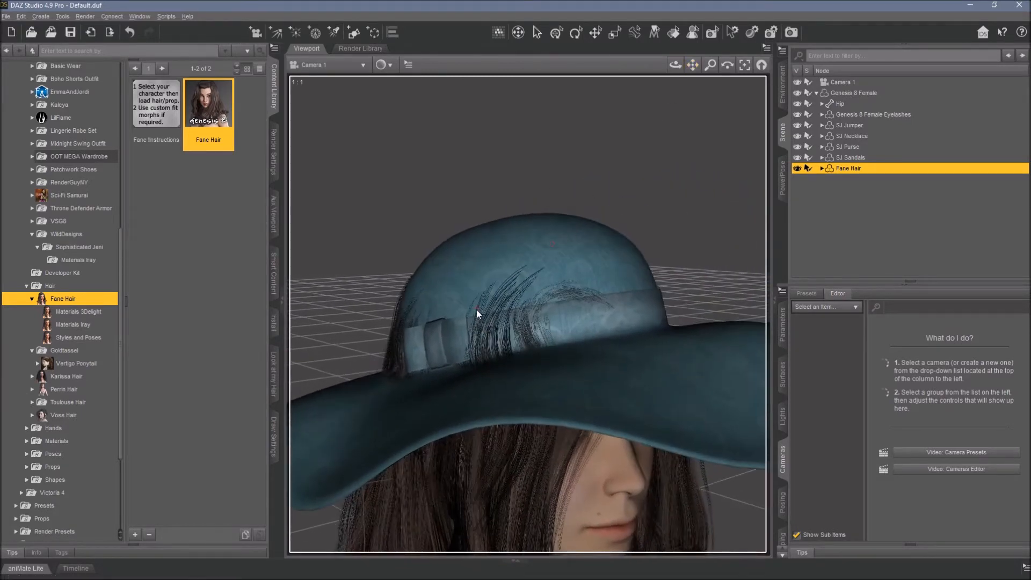
{"action": "mouse_move", "coordinate": [676, 65]}
{"action": "left_mouse_down"}
{"action": "mouse_move", "coordinate": [676, 107]}
{"action": "mouse_move", "coordinate": [664, 61]}
{"action": "left_mouse_up"}
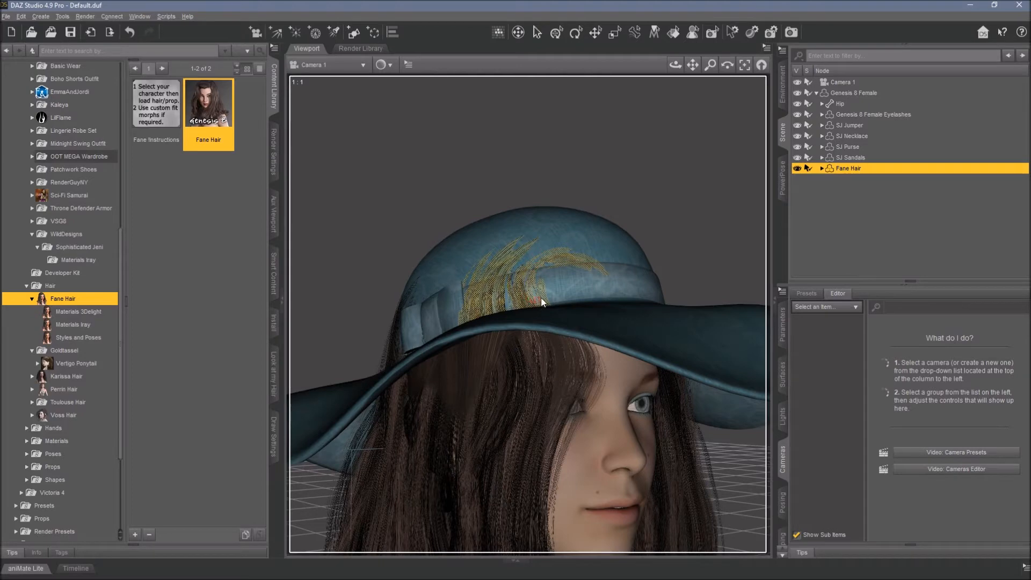
{"action": "right_click", "coordinate": [490, 275]}
{"action": "mouse_move", "coordinate": [546, 340]}
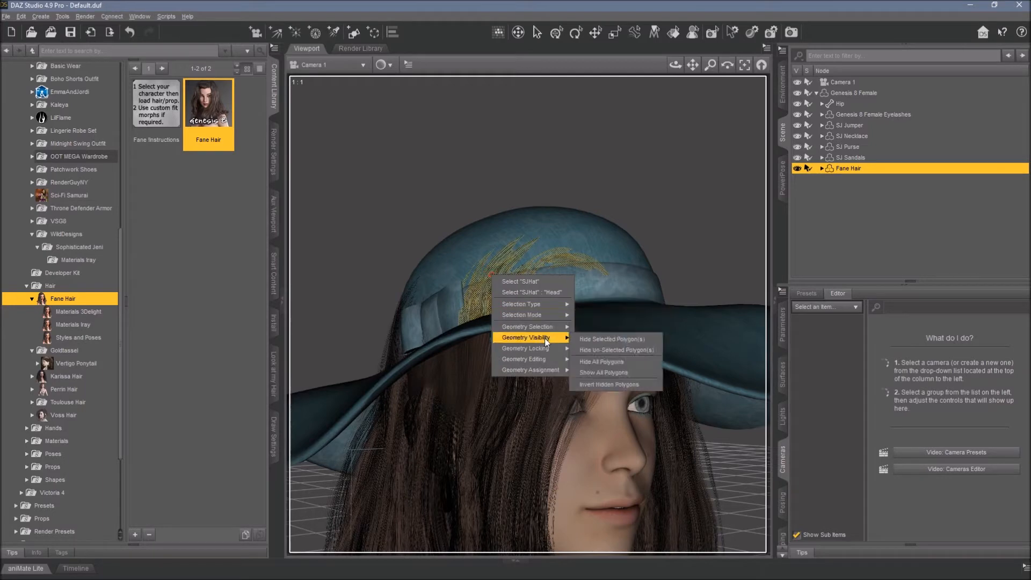
{"action": "left_click", "coordinate": [598, 340]}
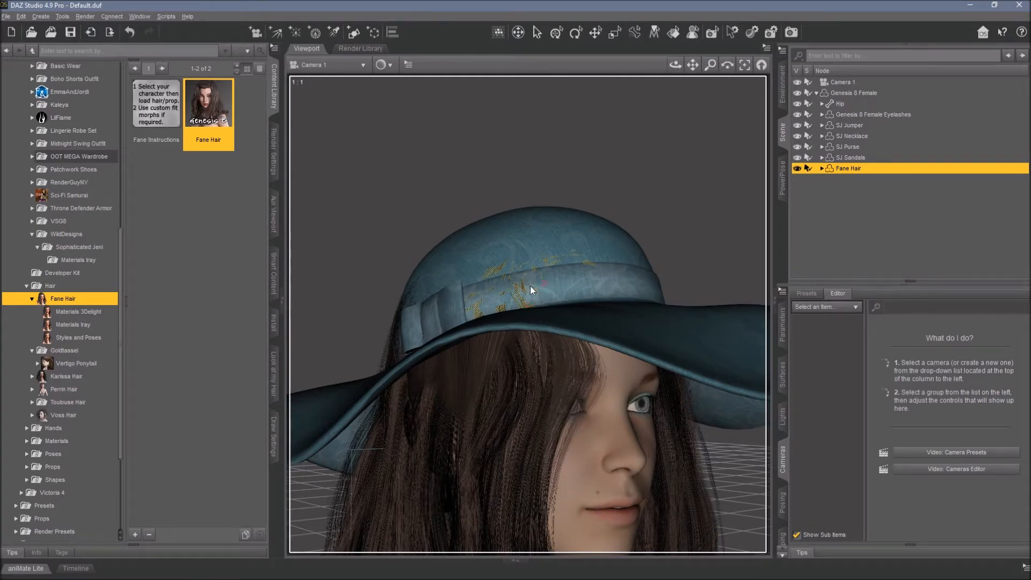
- Select the remaining stray Fane Hair polygons showing on the hat band and hide them
{"action": "right_click", "coordinate": [520, 290]}
{"action": "mouse_move", "coordinate": [552, 352]}
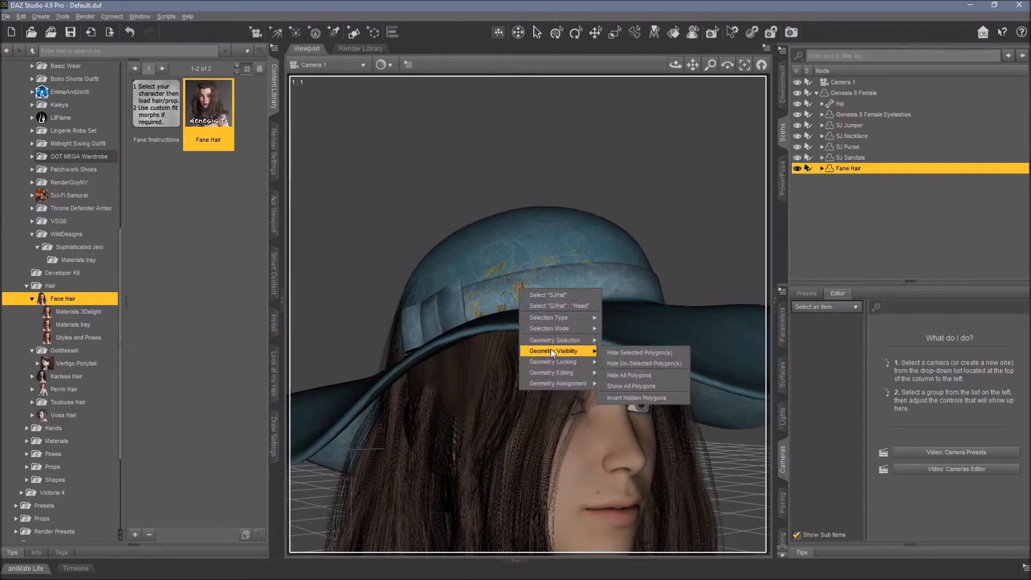
{"action": "left_click", "coordinate": [610, 352]}
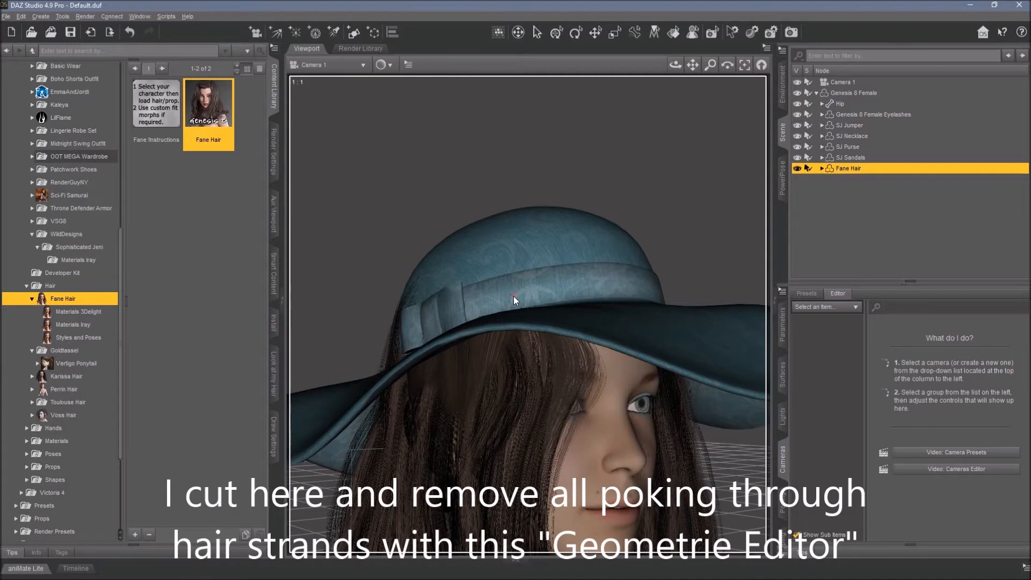
{"action": "scroll", "coordinate": [532, 301], "scroll_direction": "up", "scroll_amount": 5}
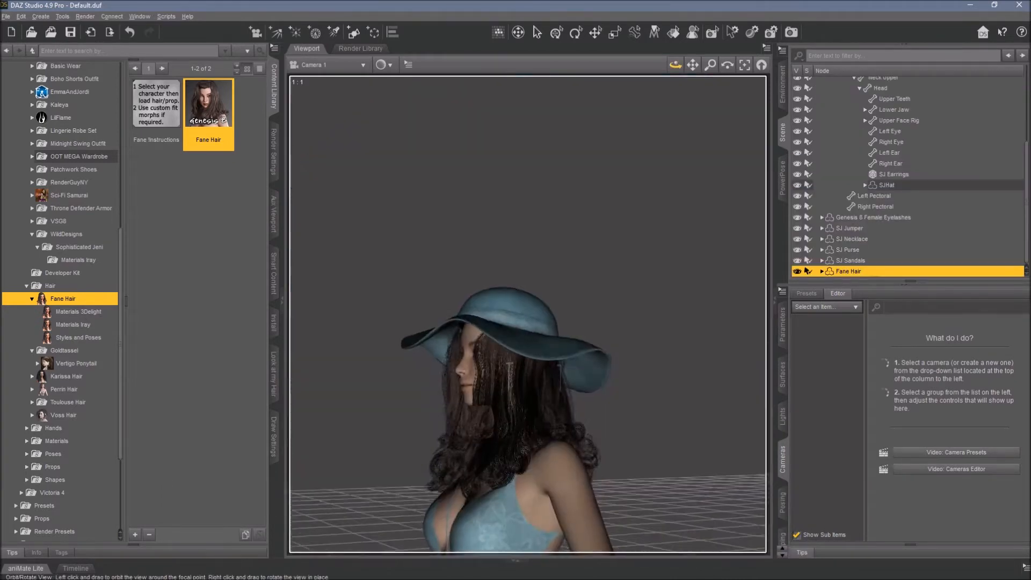
- Save the scene as FWSA_Melinda_01
{"action": "left_click_drag", "start_coordinate": [676, 65], "coordinate": [704, 8]}
{"action": "scroll", "coordinate": [640, 188], "scroll_direction": "down", "scroll_amount": 3}
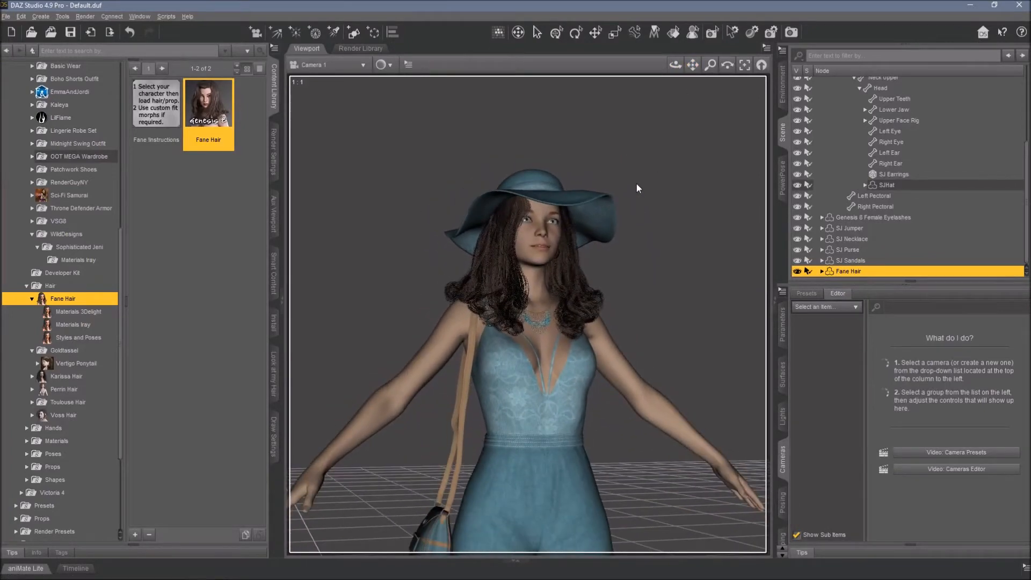
{"action": "left_click", "coordinate": [6, 16]}
{"action": "mouse_move", "coordinate": [20, 94]}
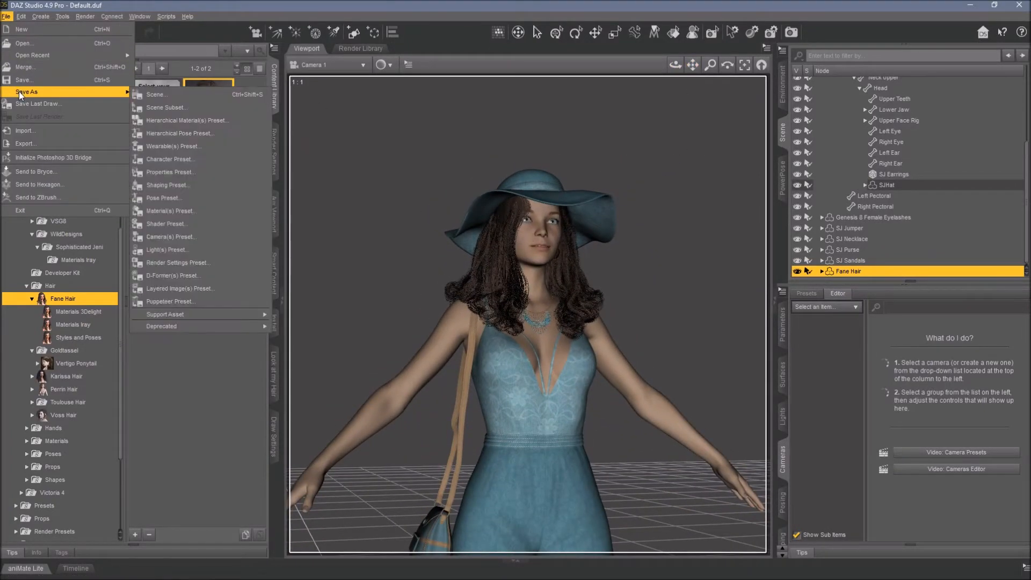
{"action": "left_click", "coordinate": [154, 96]}
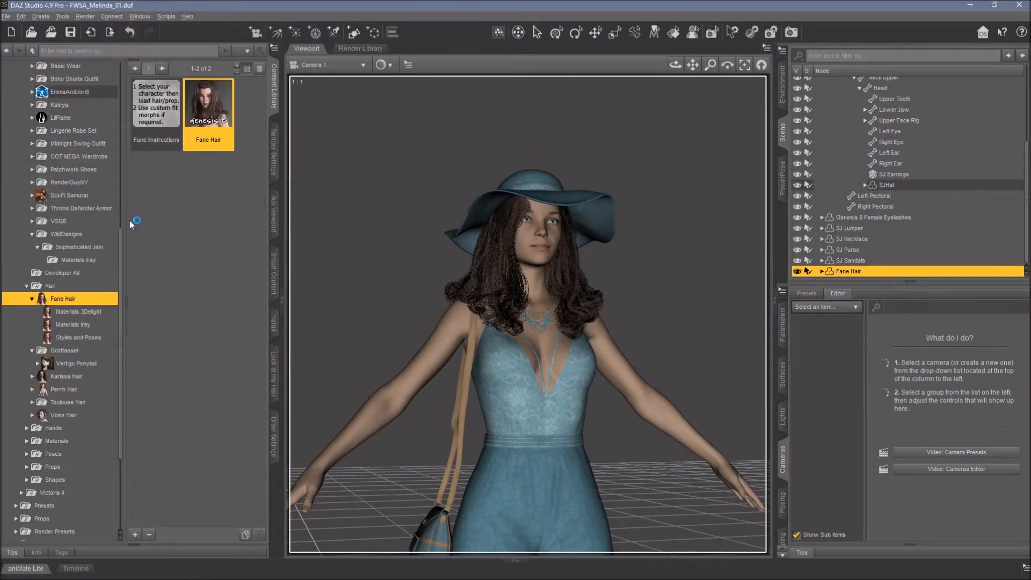
- Select the Genesis 8 Female figure and collapse its node hierarchy in the scene list
{"action": "left_click", "coordinate": [199, 237]}
{"action": "scroll", "coordinate": [820, 150], "scroll_direction": "up", "scroll_amount": 4}
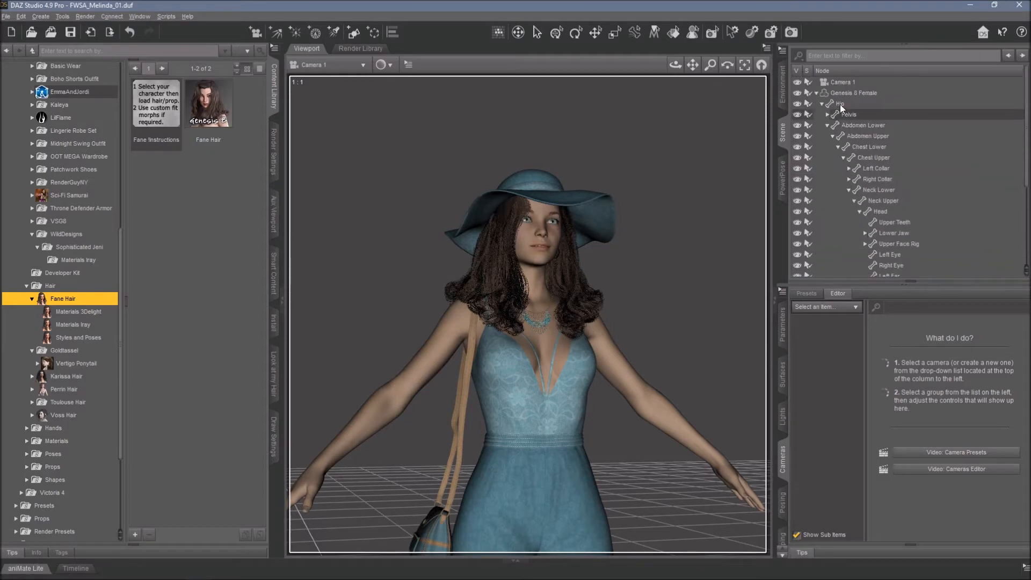
{"action": "left_click", "coordinate": [843, 97]}
{"action": "left_click", "coordinate": [820, 103]}
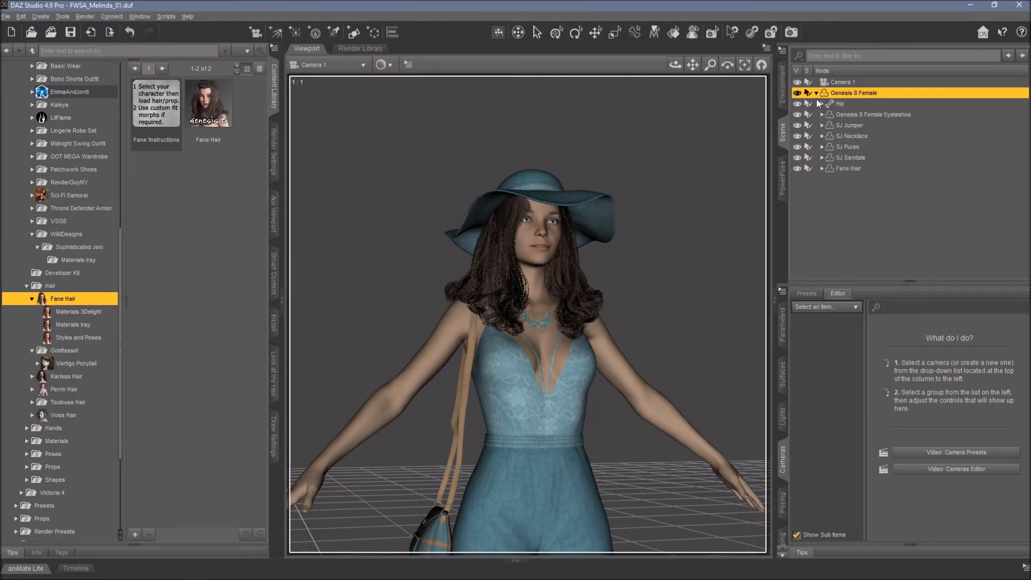
{"action": "left_click", "coordinate": [818, 93]}
- Apply the CDIG8 StandF pose from the Capsces Variety G8 Variety poses to the Genesis 8 Female figure
{"action": "scroll", "coordinate": [59, 333], "scroll_direction": "down", "scroll_amount": 3}
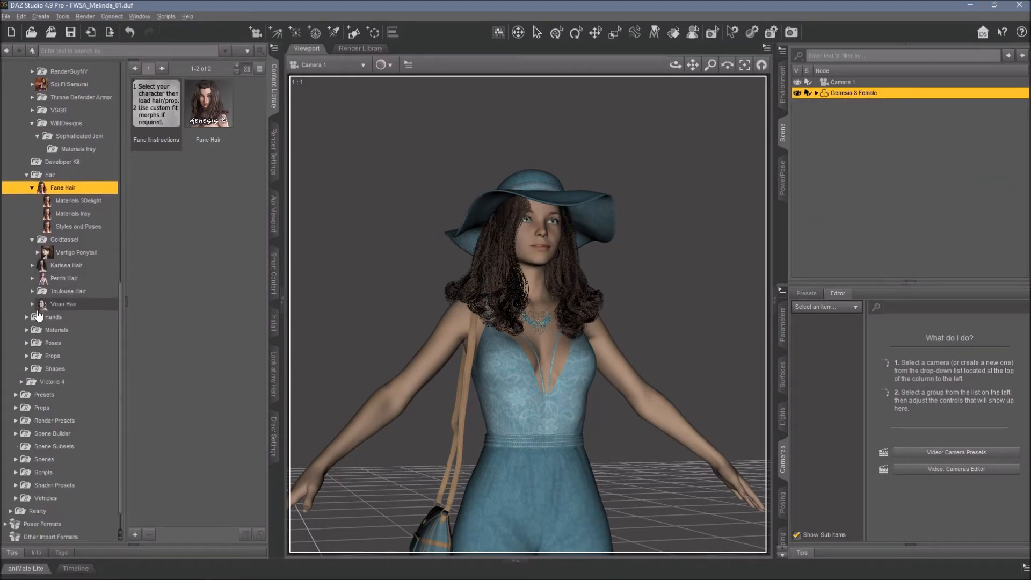
{"action": "left_click", "coordinate": [58, 342]}
{"action": "scroll", "coordinate": [63, 311], "scroll_direction": "down", "scroll_amount": 4}
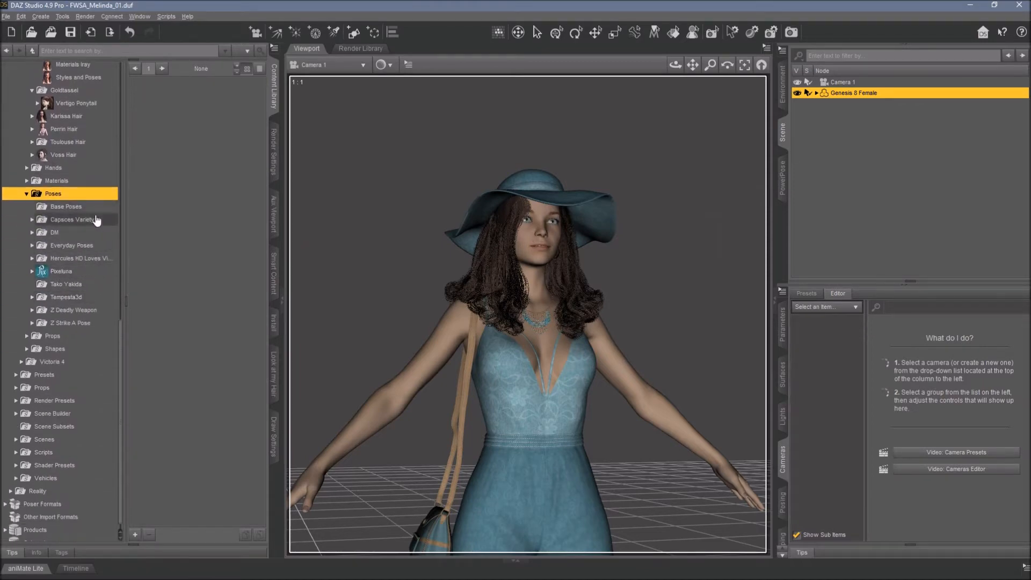
{"action": "left_click", "coordinate": [68, 220]}
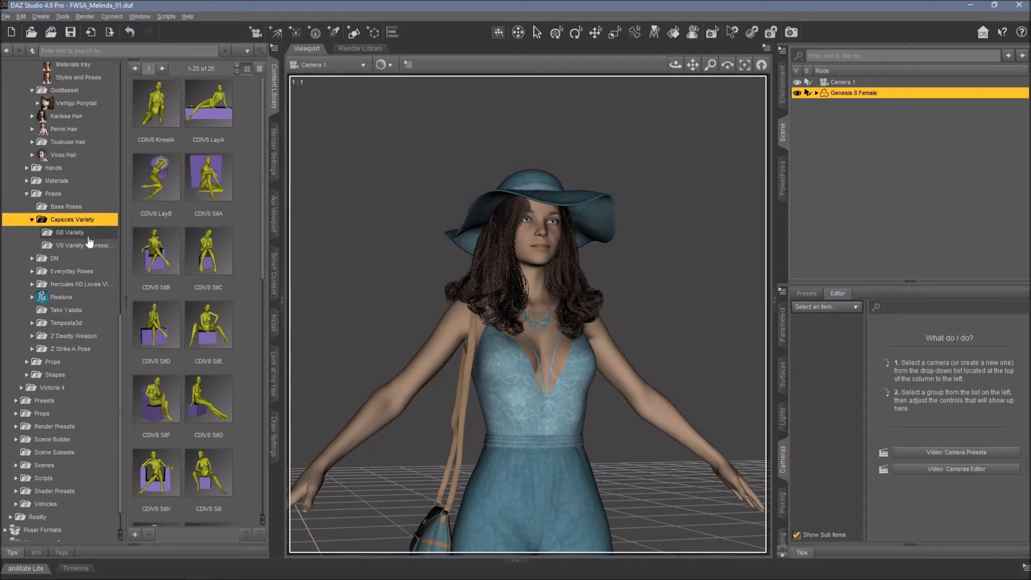
{"action": "left_click", "coordinate": [78, 236]}
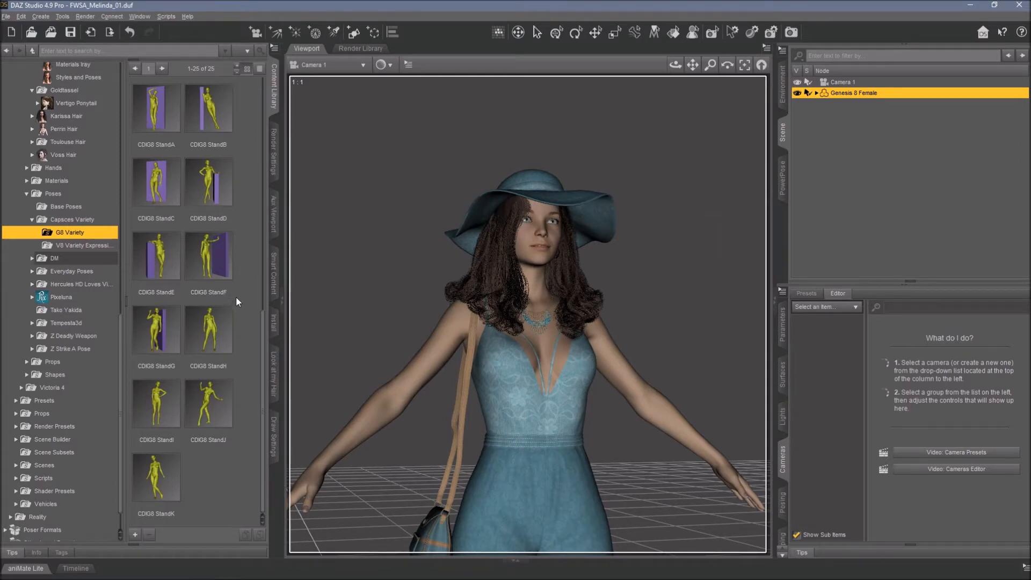
{"action": "mouse_move", "coordinate": [220, 275]}
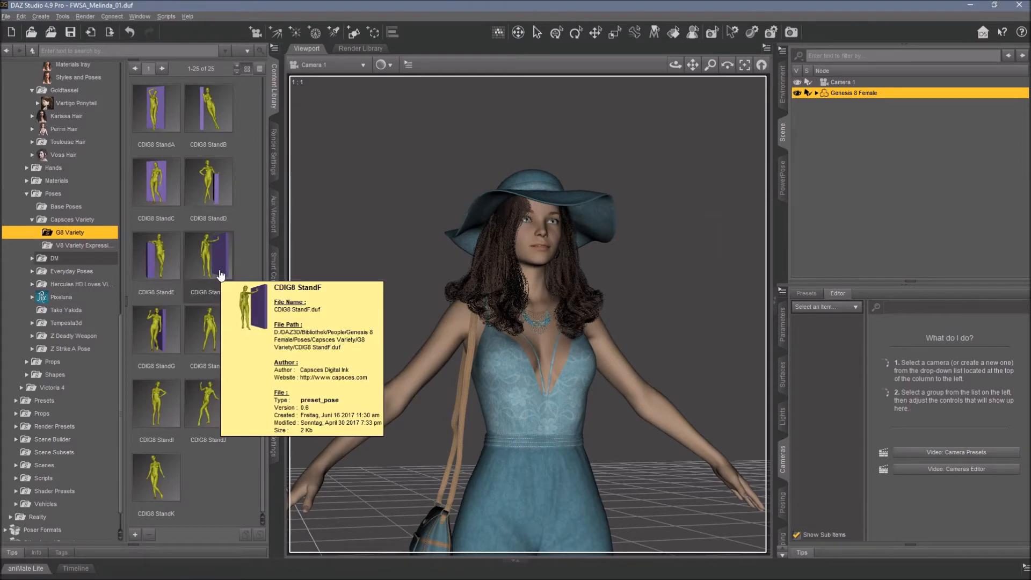
{"action": "double_click", "coordinate": [220, 275]}
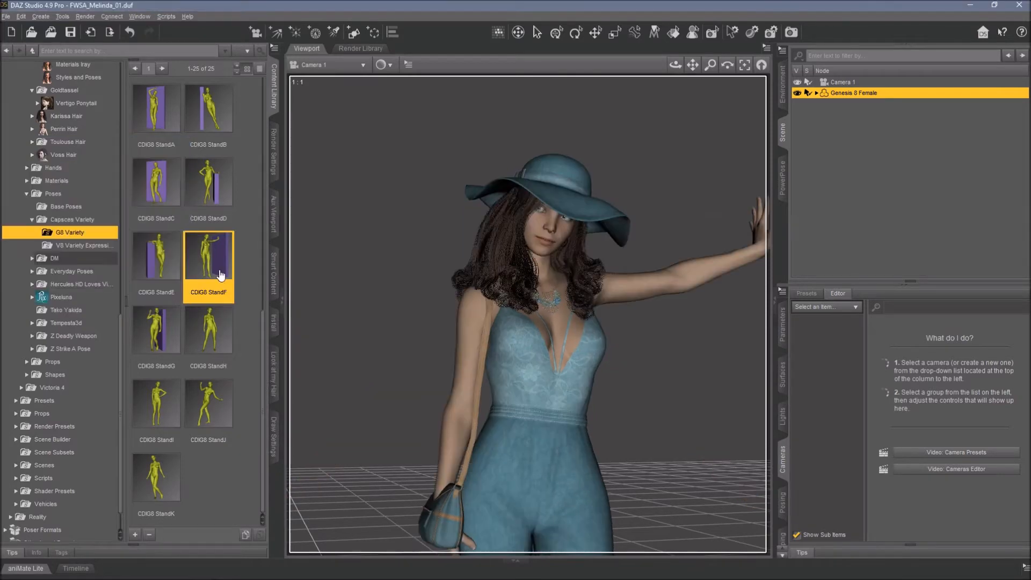
- Select the figure's head and set its Bend to 2.11
{"action": "left_click_drag", "start_coordinate": [676, 65], "coordinate": [693, 65]}
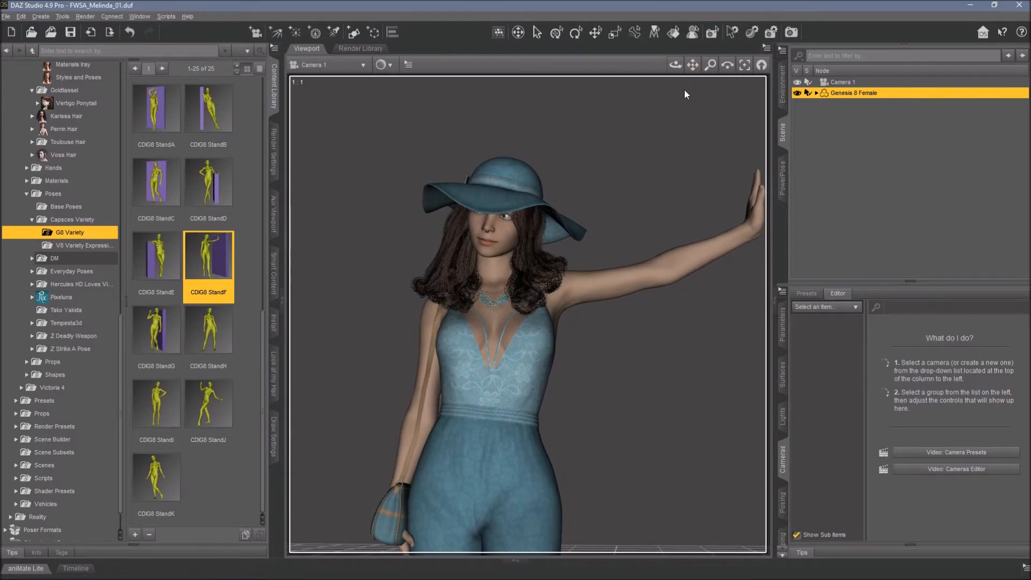
{"action": "left_click_drag", "start_coordinate": [693, 65], "coordinate": [692, 65]}
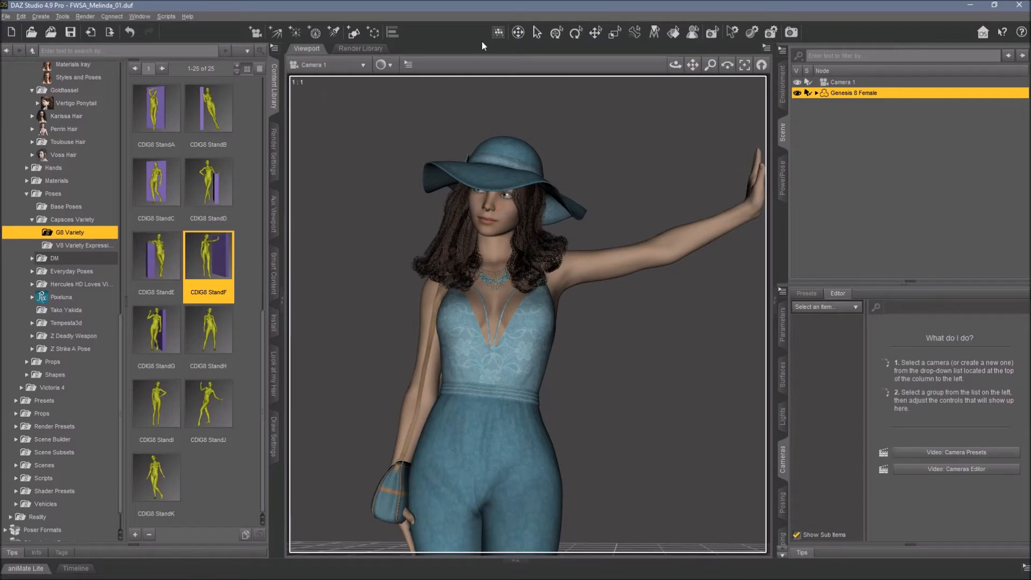
{"action": "left_click", "coordinate": [537, 33]}
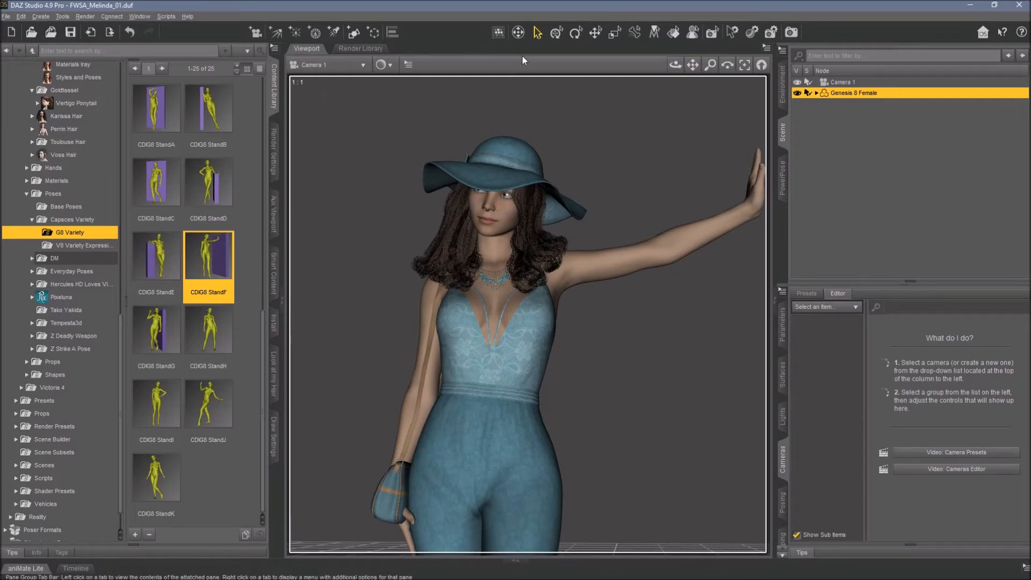
{"action": "left_click", "coordinate": [505, 218]}
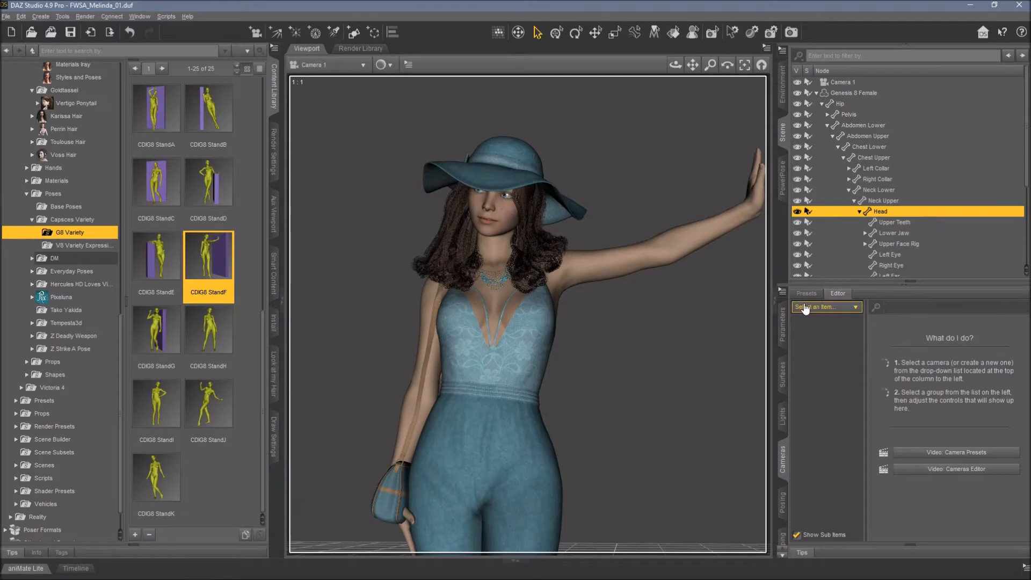
{"action": "left_click", "coordinate": [782, 325]}
{"action": "left_click_drag", "start_coordinate": [976, 316], "coordinate": [960, 319]}
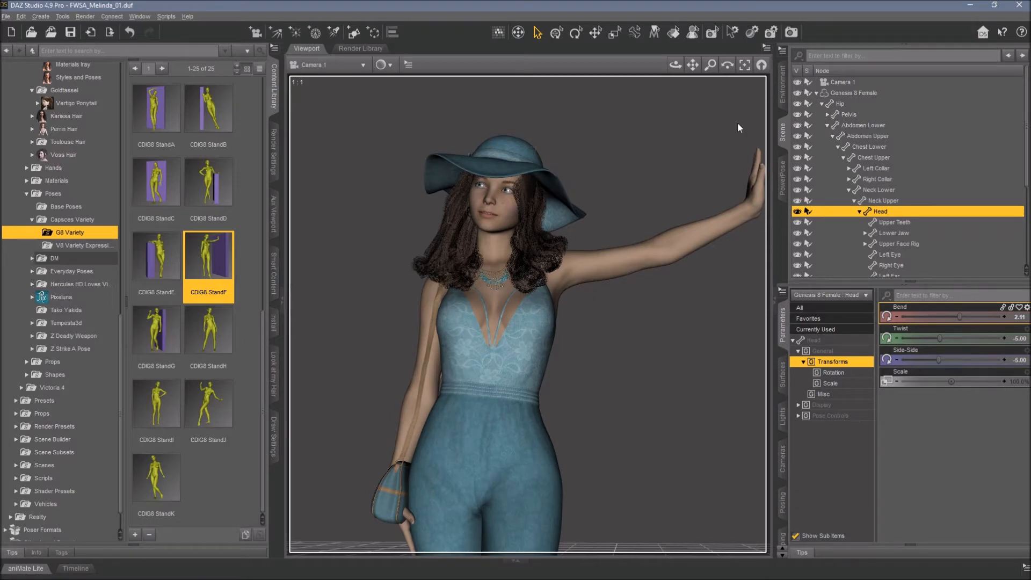
- Adjust the rotation of the figure's right collar to bring the right arm away from the body
{"action": "left_click_drag", "start_coordinate": [693, 65], "coordinate": [693, 47]}
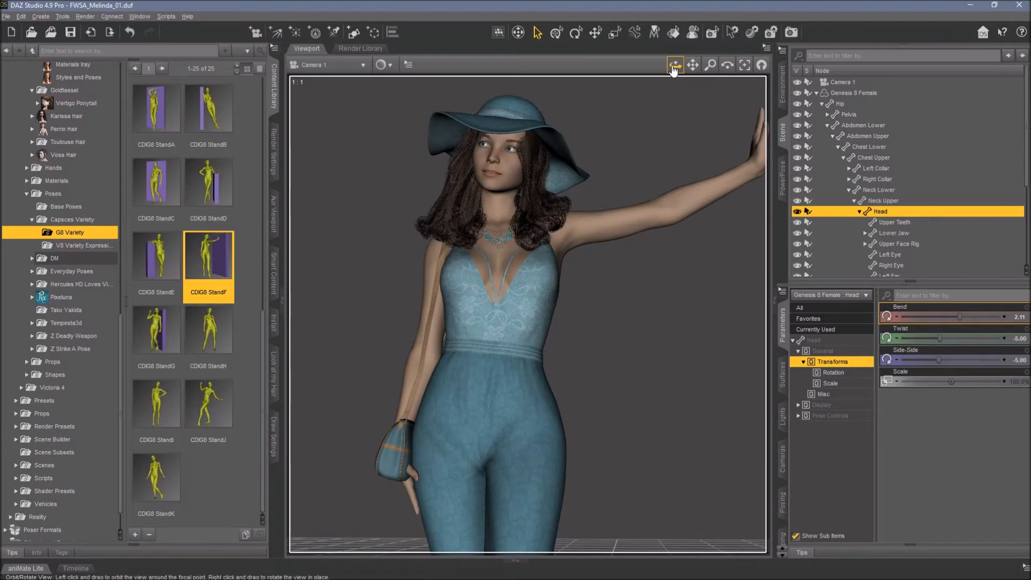
{"action": "left_click_drag", "start_coordinate": [674, 68], "coordinate": [674, 98]}
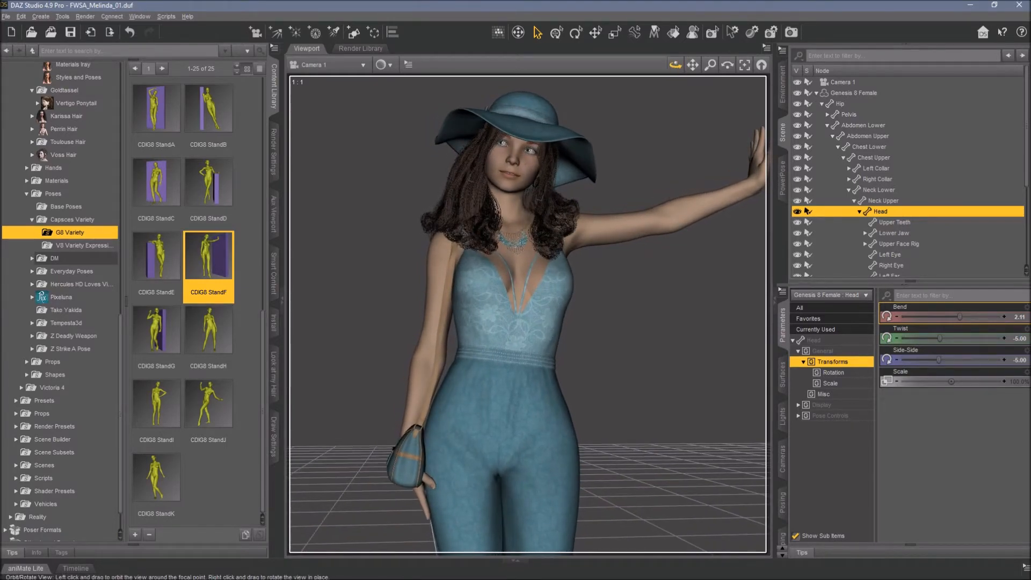
{"action": "left_click_drag", "start_coordinate": [693, 64], "coordinate": [692, 60]}
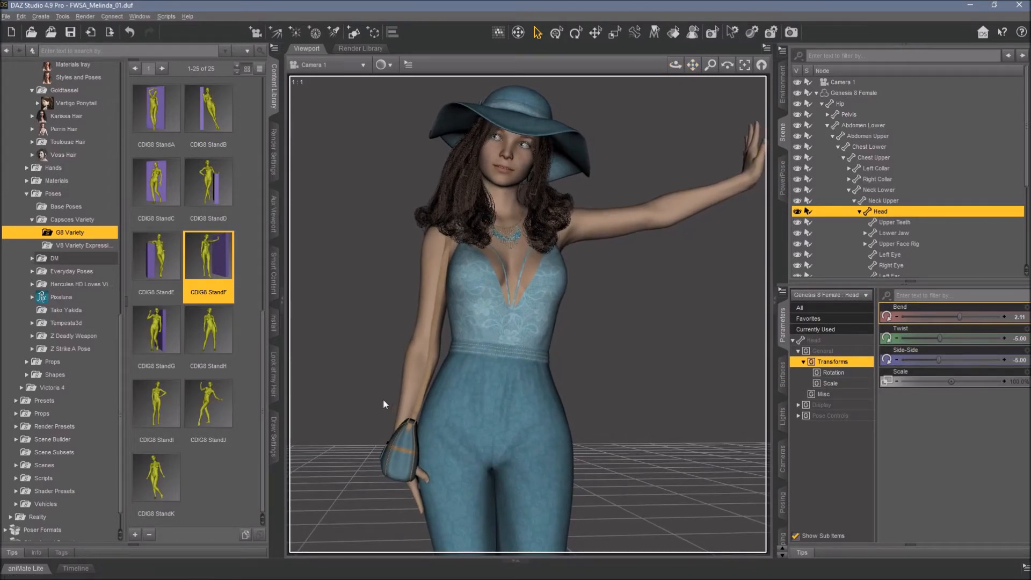
{"action": "left_click", "coordinate": [431, 253]}
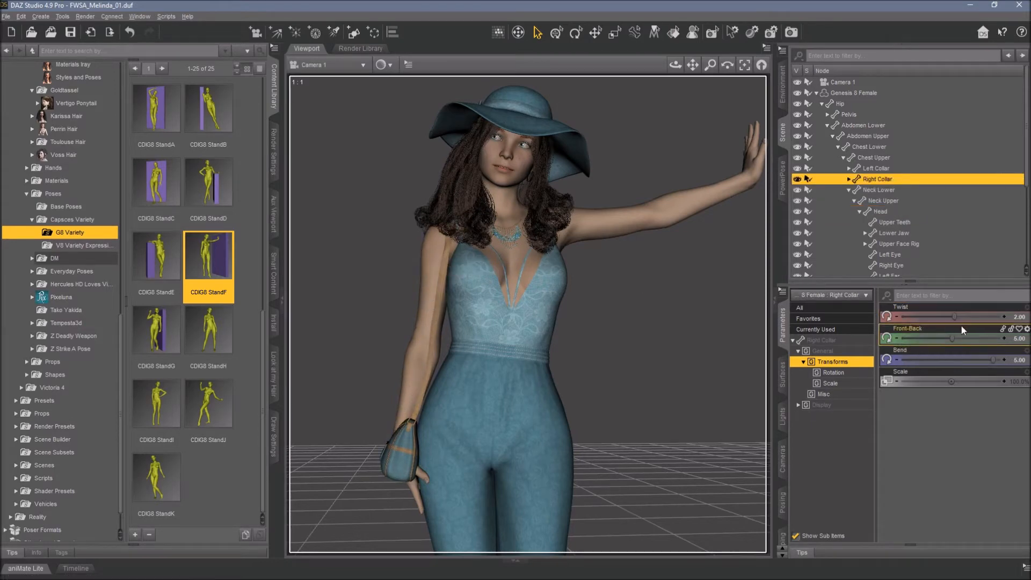
{"action": "left_click_drag", "start_coordinate": [954, 316], "coordinate": [980, 365]}
- Set the Right Shoulder Bend's Twist to about 0.54 and Bend to about 26.65, and adjust its Front-Back rotation slightly
{"action": "left_click", "coordinate": [437, 295]}
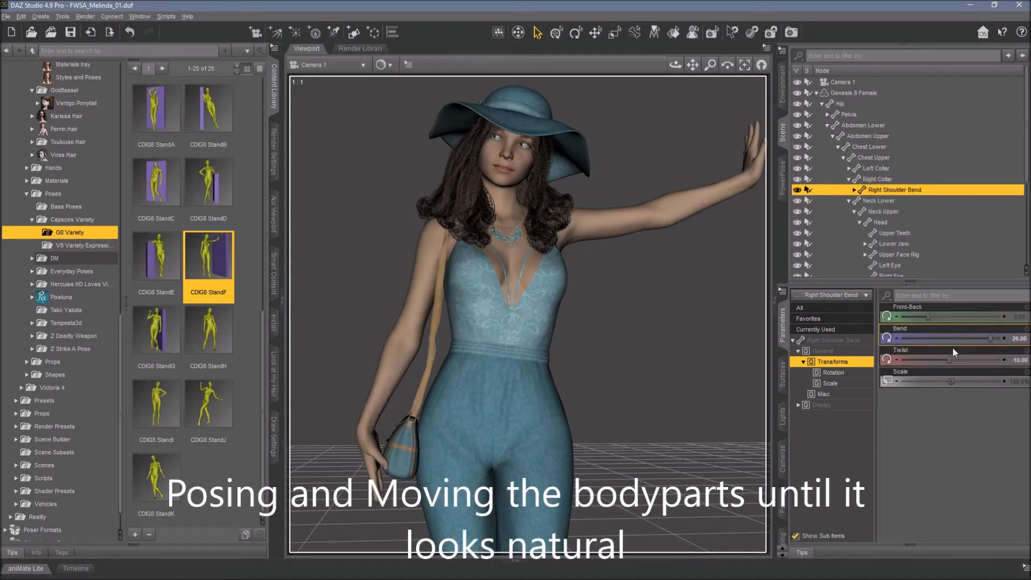
{"action": "left_click_drag", "start_coordinate": [950, 359], "coordinate": [957, 360]}
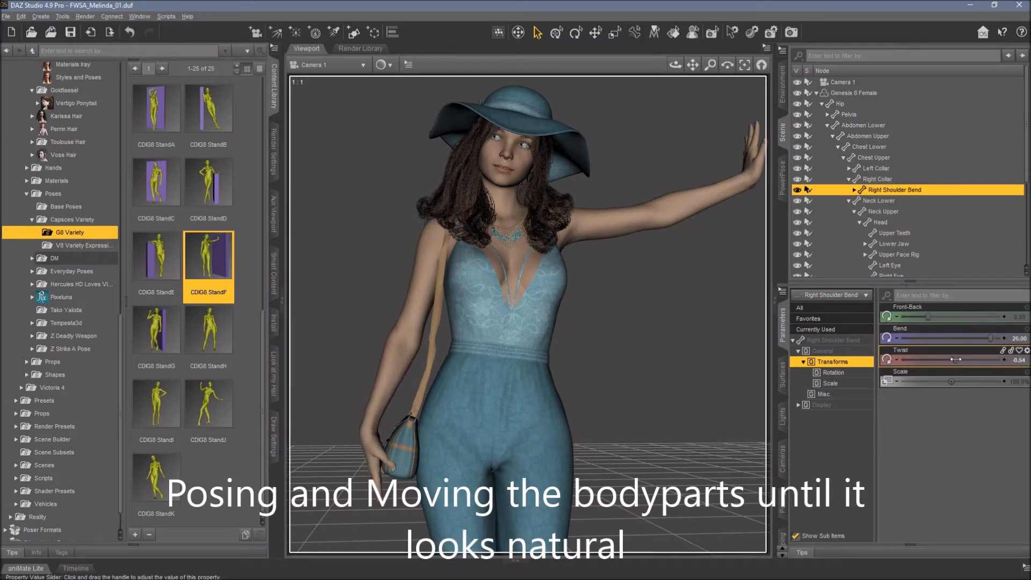
{"action": "left_click_drag", "start_coordinate": [990, 338], "coordinate": [991, 337]}
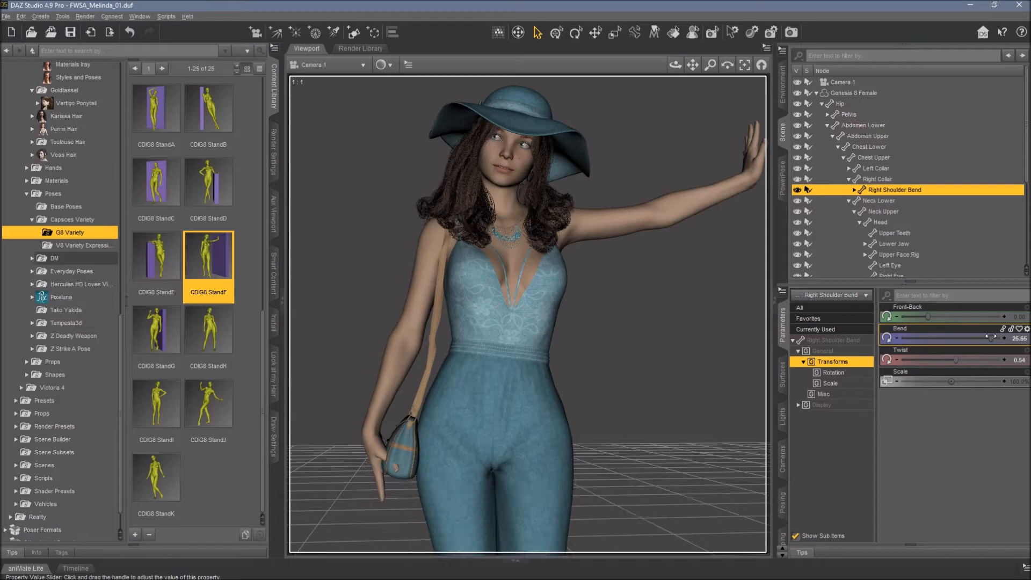
{"action": "left_click_drag", "start_coordinate": [930, 314], "coordinate": [936, 314]}
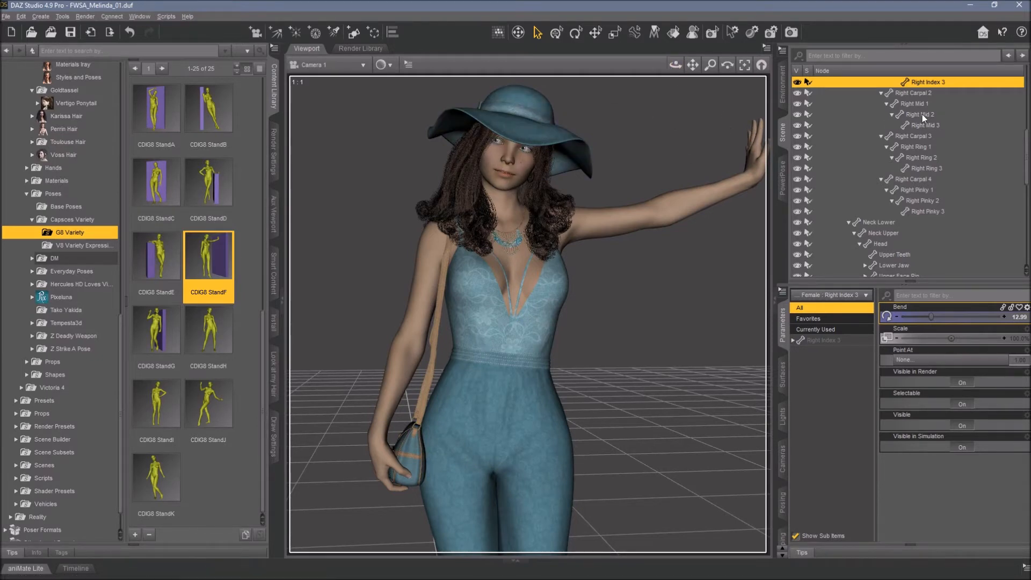
- Filter the head's parameters for "smile" and set Smile Open Full Face HD to 68.6%
{"action": "scroll", "coordinate": [870, 151], "scroll_direction": "up", "scroll_amount": 7}
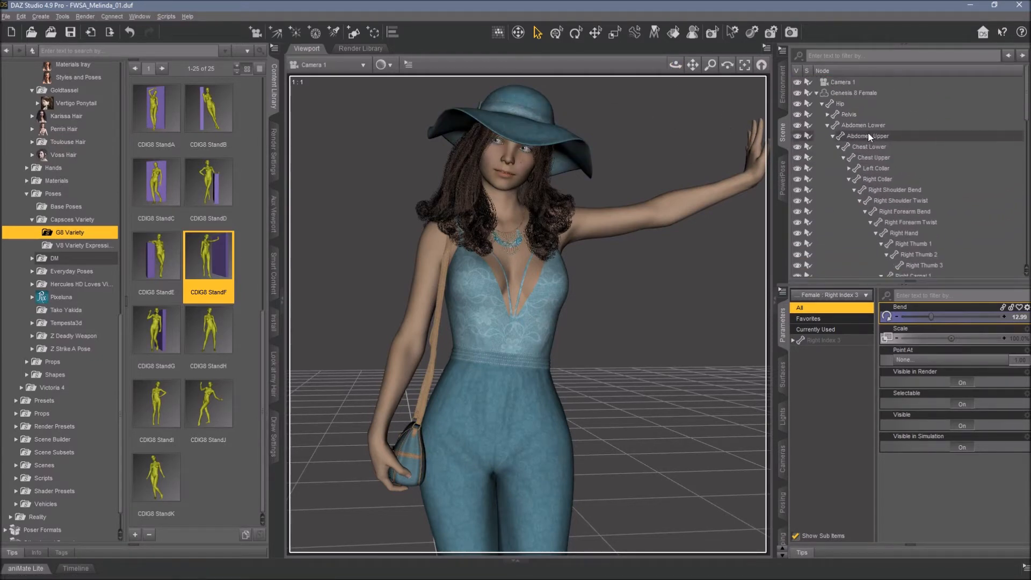
{"action": "left_click", "coordinate": [823, 104]}
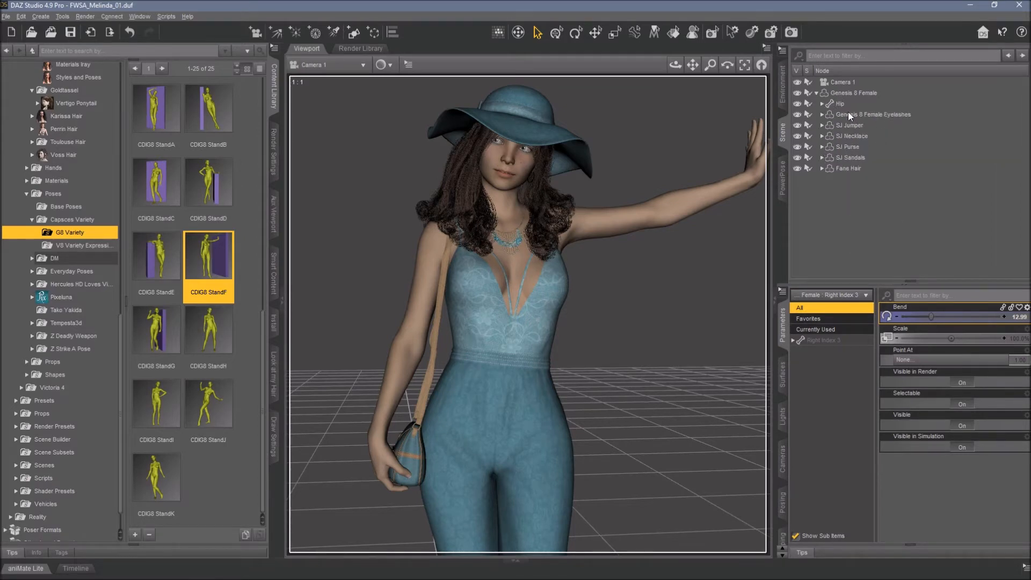
{"action": "left_click", "coordinate": [487, 156]}
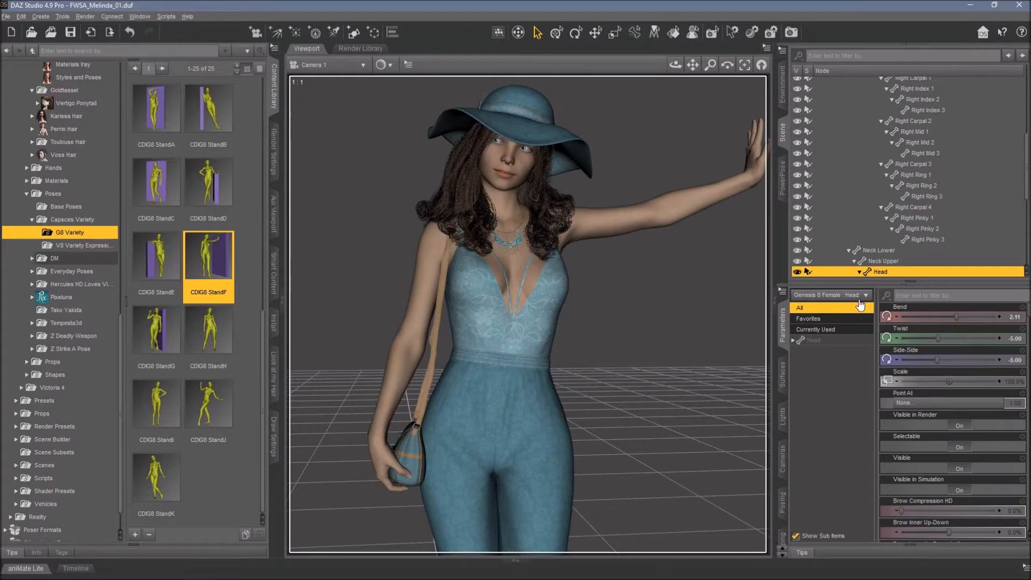
{"action": "left_click", "coordinate": [910, 297]}
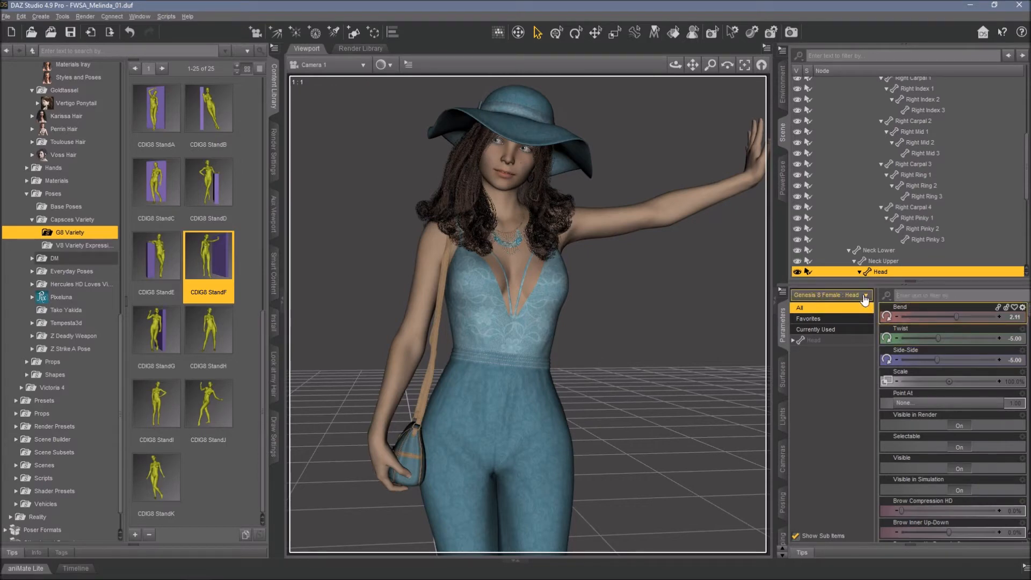
{"action": "type", "text": "sm"}
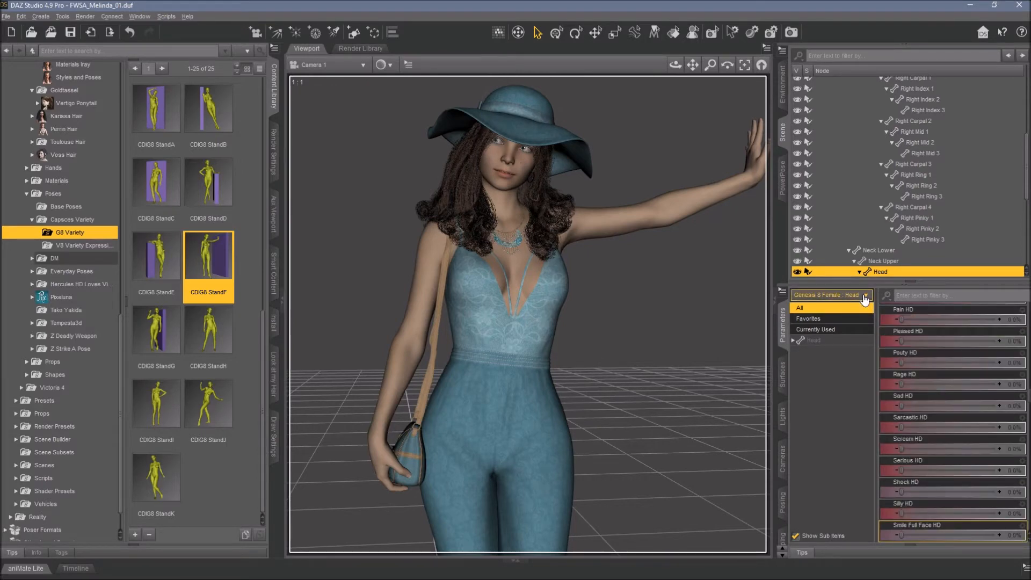
{"action": "left_click", "coordinate": [921, 298]}
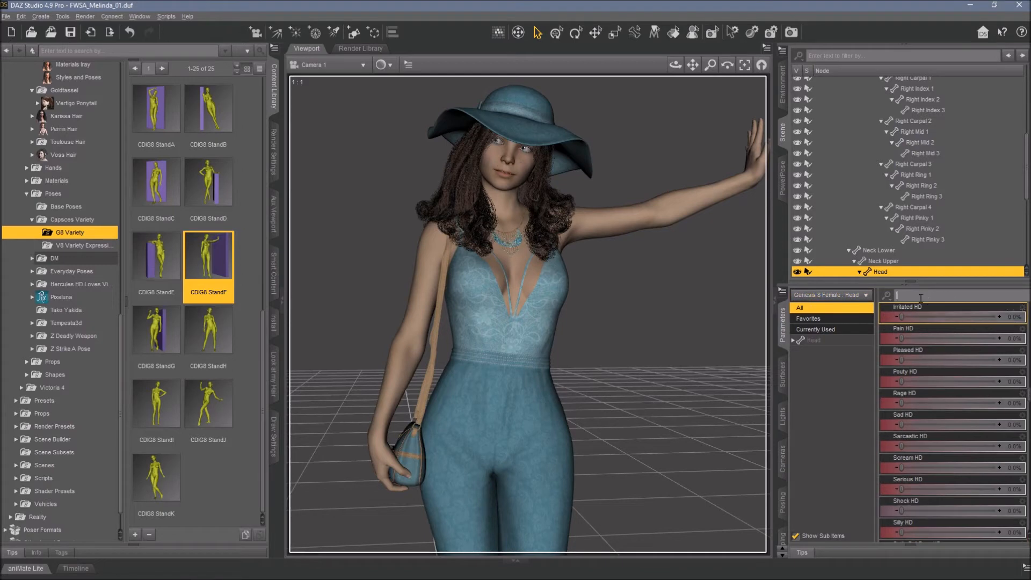
{"action": "type", "text": "smile"}
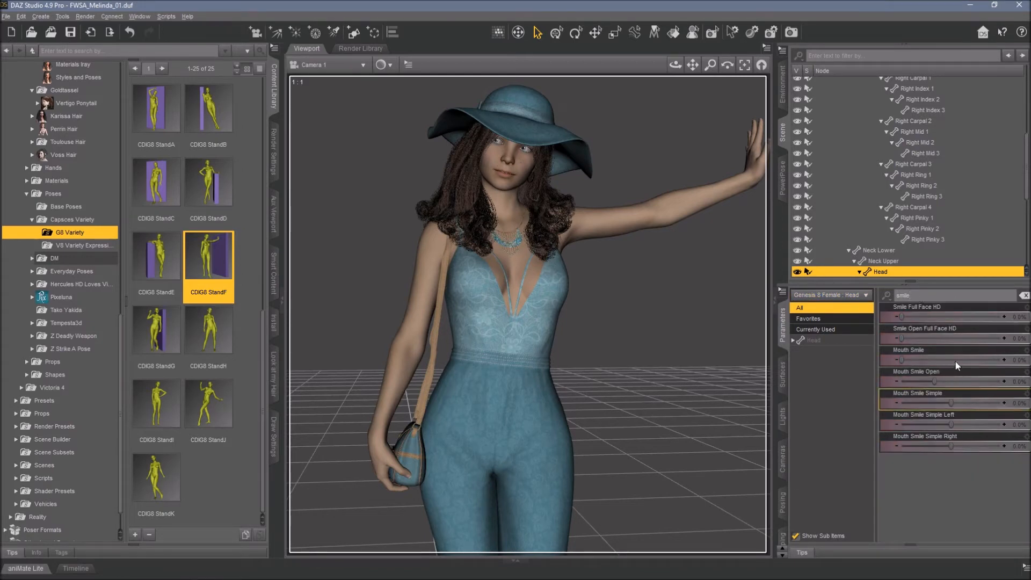
{"action": "left_click_drag", "start_coordinate": [903, 339], "coordinate": [967, 333]}
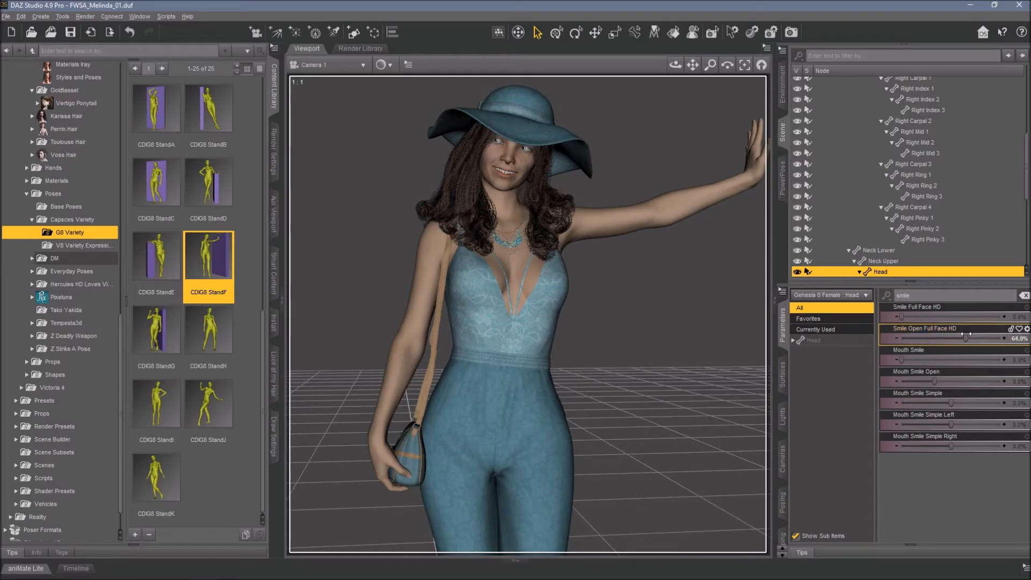
{"action": "left_click_drag", "start_coordinate": [962, 335], "coordinate": [970, 333]}
- Filter the head's parameters for "open", set Mouth Open to 15.7%, and save the scene
{"action": "double_click", "coordinate": [912, 295]}
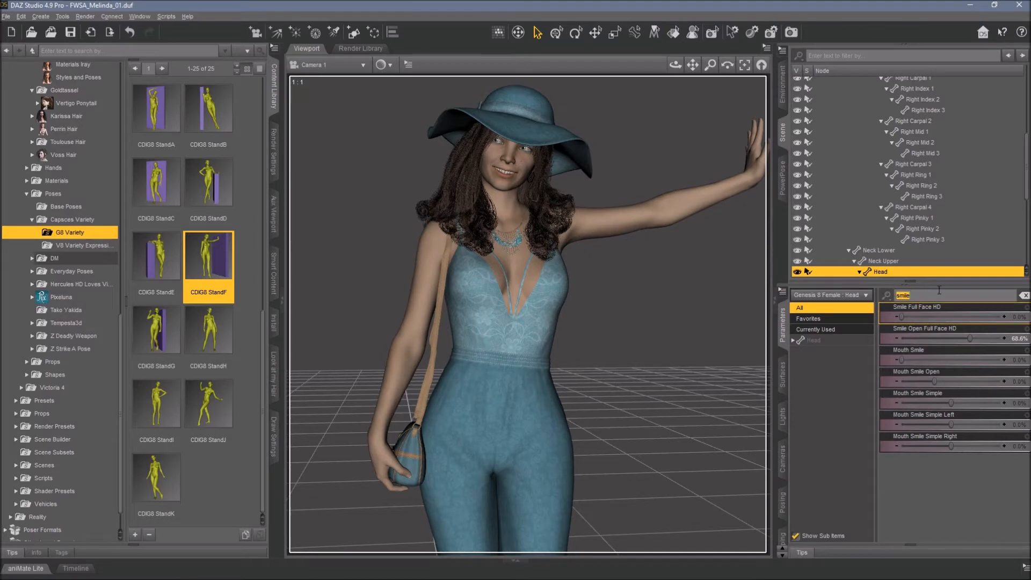
{"action": "type", "text": "c"}
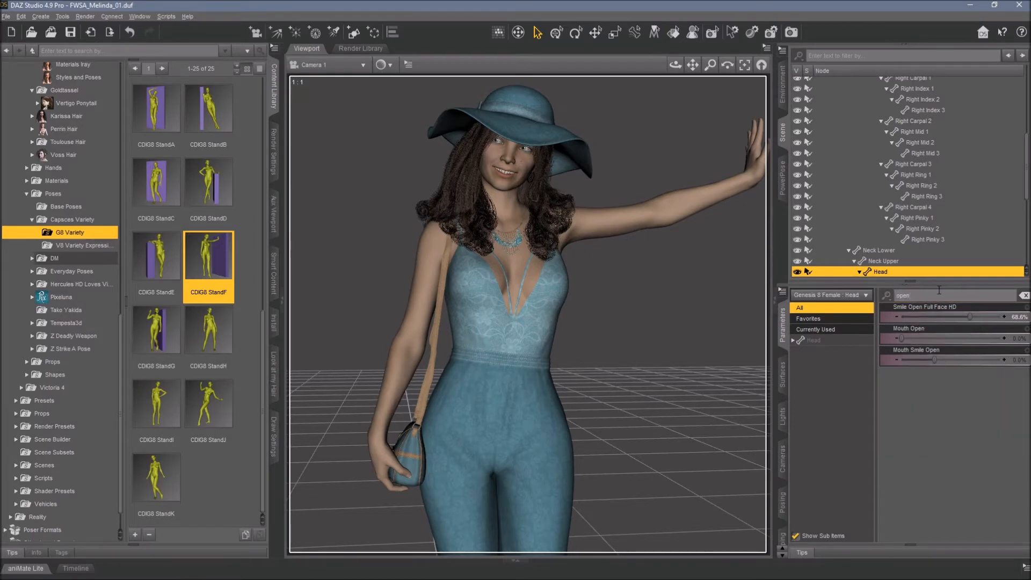
{"action": "mouse_move", "coordinate": [901, 337]}
{"action": "left_mouse_down"}
{"action": "mouse_move", "coordinate": [962, 332]}
{"action": "mouse_move", "coordinate": [909, 332]}
{"action": "mouse_move", "coordinate": [917, 331]}
{"action": "left_mouse_up"}
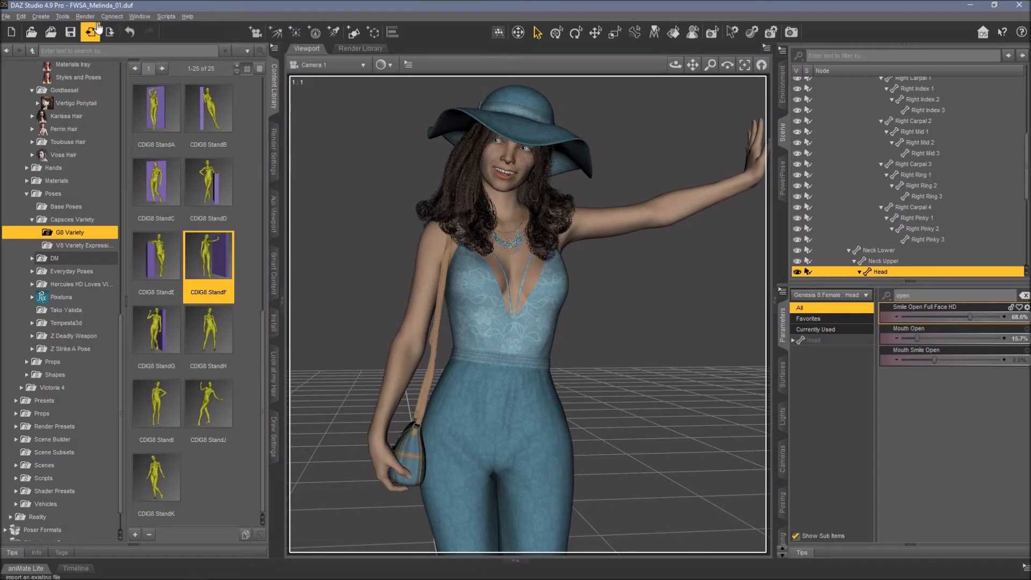
{"action": "left_click", "coordinate": [70, 32]}
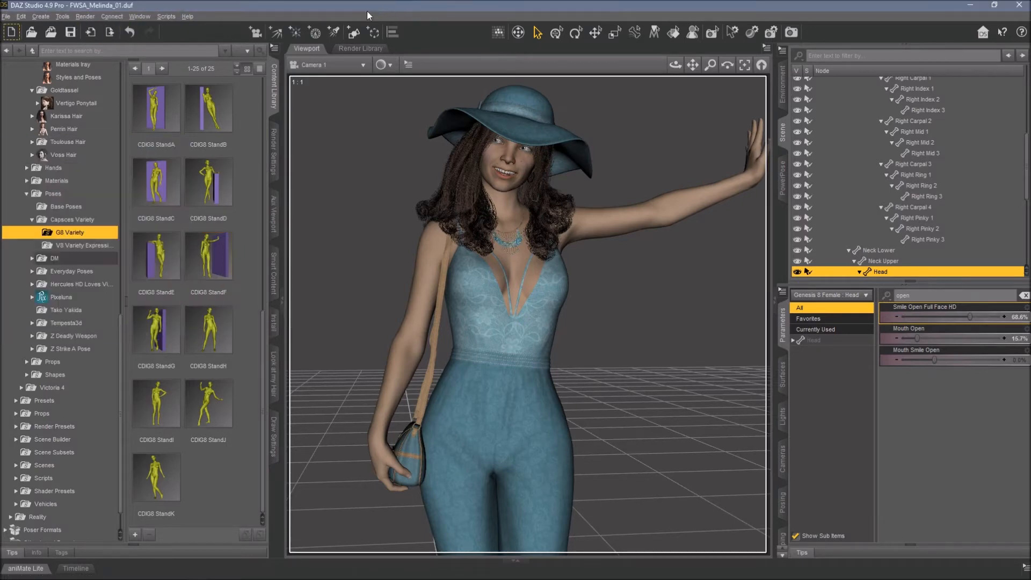
- Collapse the Genesis 8 Female hierarchy in the scene list and clear the selection
{"action": "scroll", "coordinate": [861, 96], "scroll_direction": "up", "scroll_amount": 6}
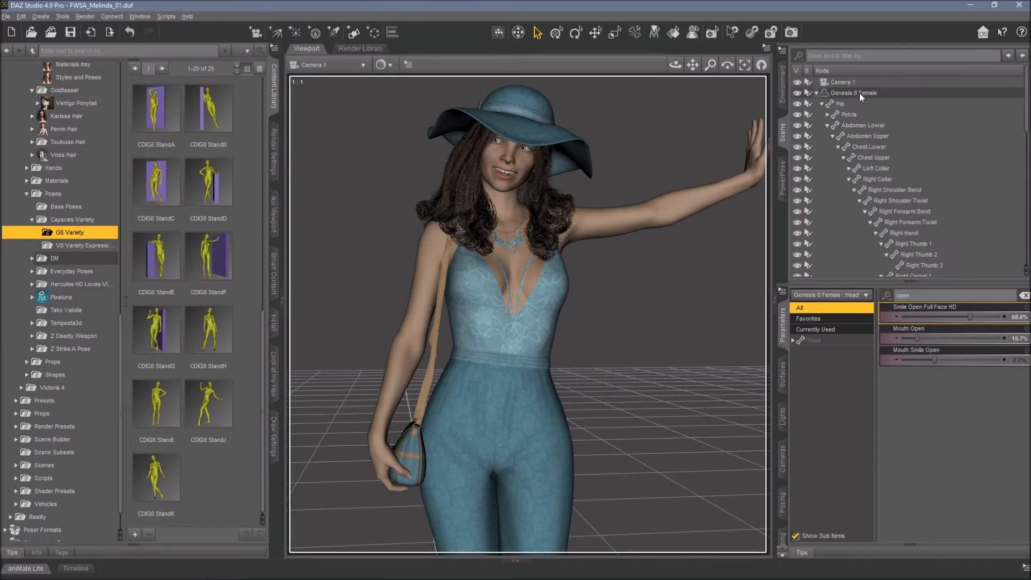
{"action": "left_click", "coordinate": [817, 93]}
{"action": "left_click", "coordinate": [827, 119]}
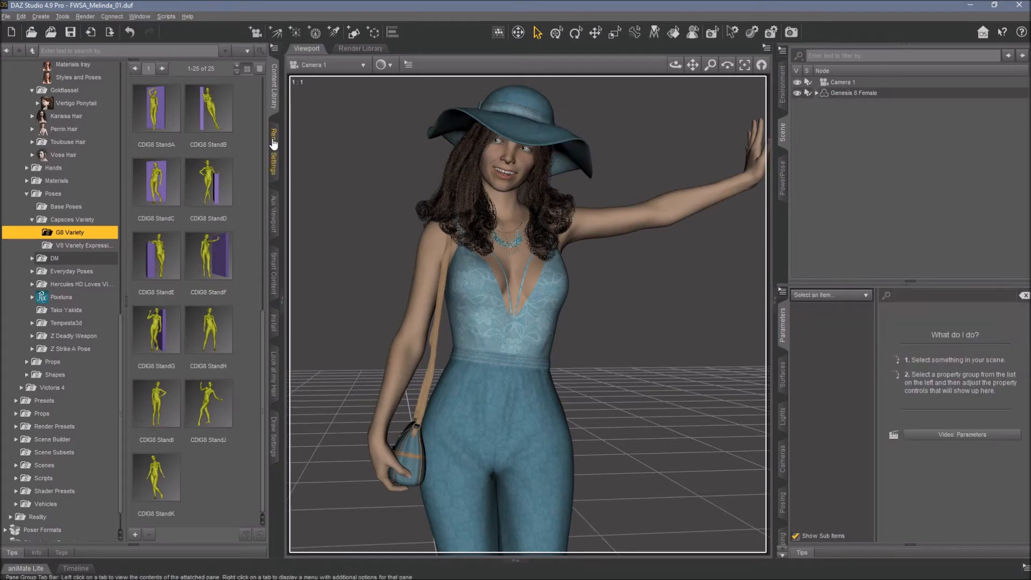
- Merge the Harpsburg Preset Iray from the Environments > Architecture > Harpsburg content into the scene
{"action": "scroll", "coordinate": [113, 145], "scroll_direction": "up", "scroll_amount": 10}
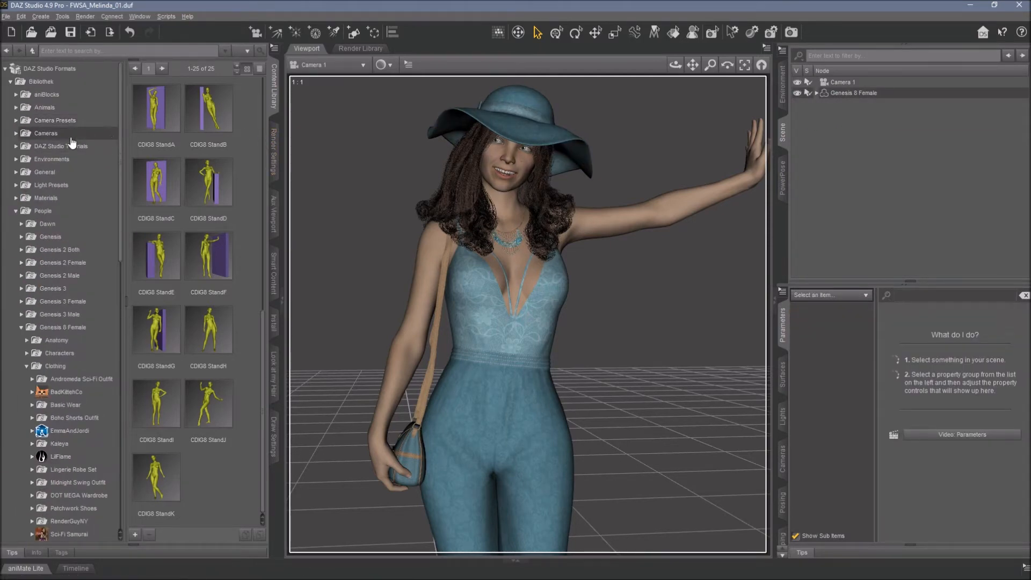
{"action": "double_click", "coordinate": [54, 159]}
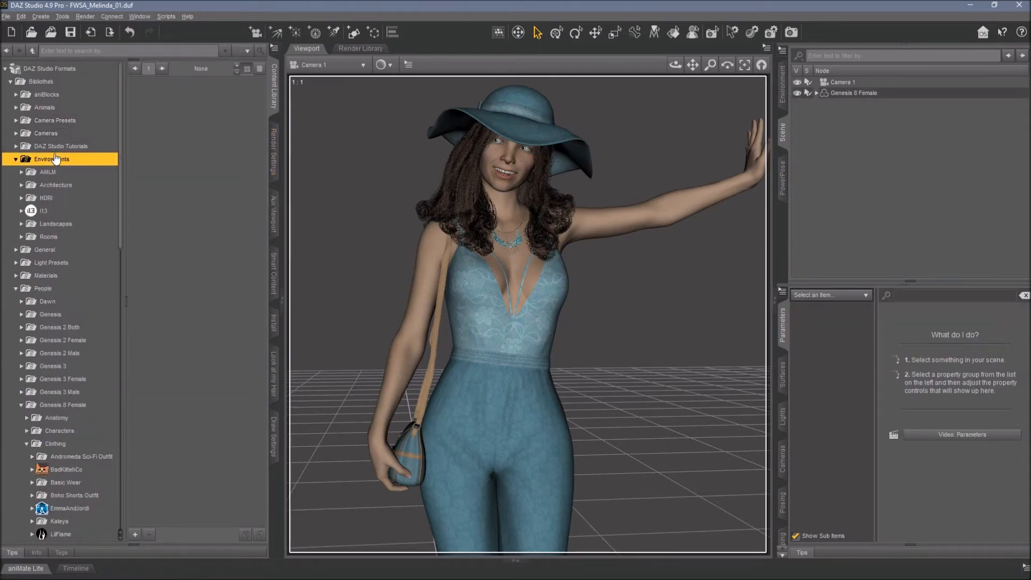
{"action": "double_click", "coordinate": [54, 185]}
{"action": "left_click", "coordinate": [62, 212]}
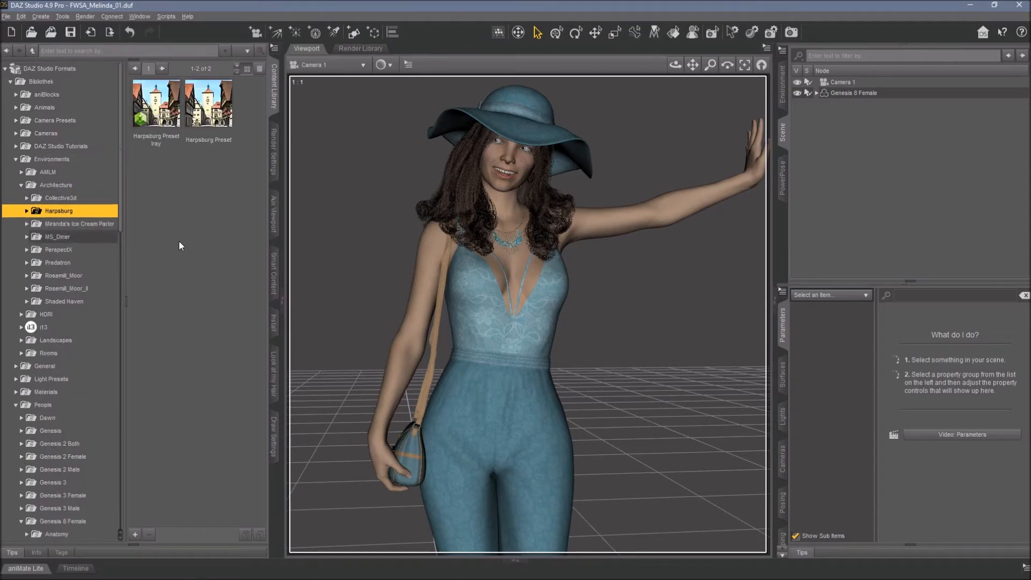
{"action": "right_click", "coordinate": [161, 116]}
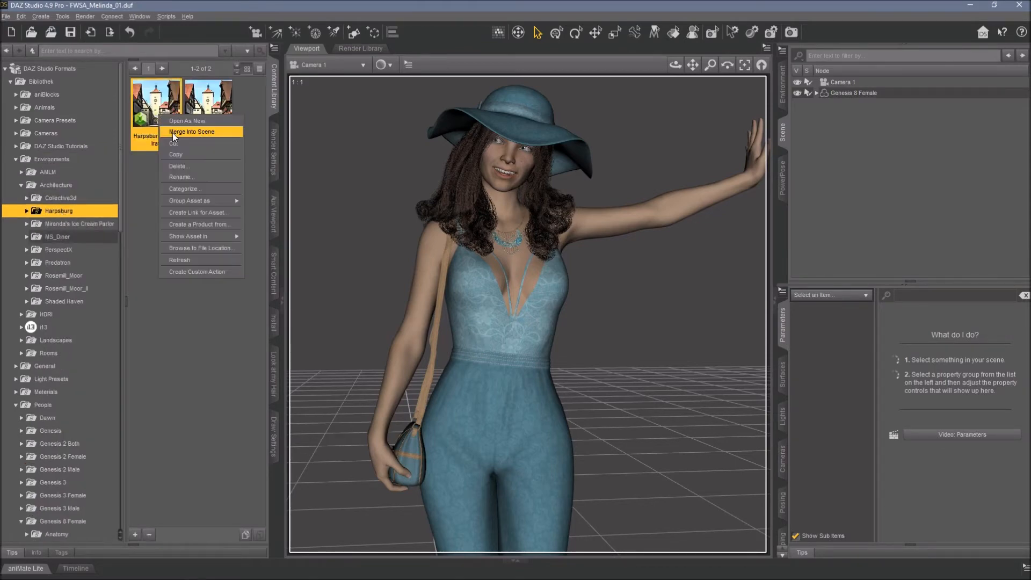
{"action": "left_click", "coordinate": [174, 134]}
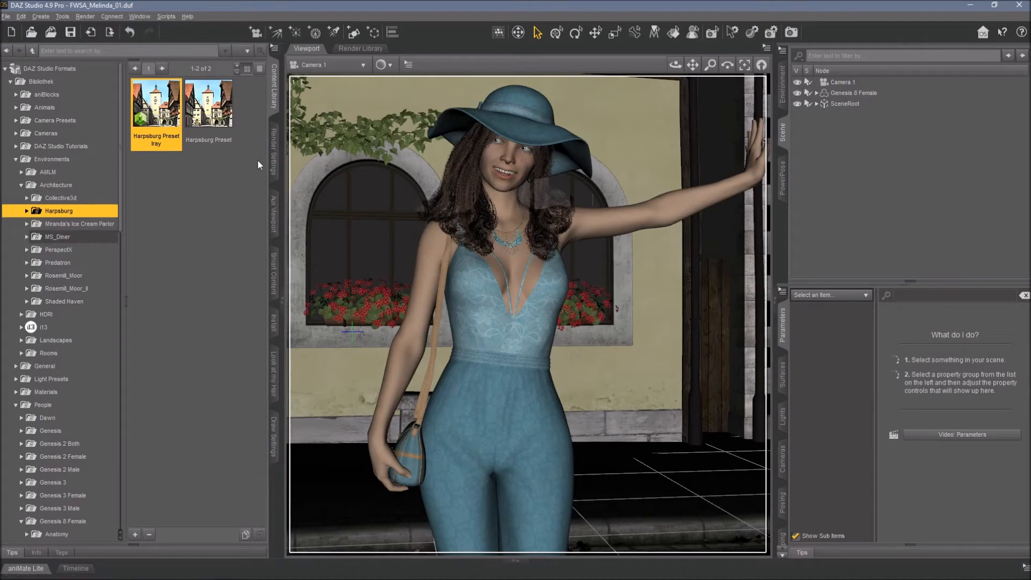
- Set the SceneRoot environment's Y Rotate to 180 and shift it along X and to Z Translate 713, placing a wall beside the raised hand
{"action": "scroll", "coordinate": [383, 195], "scroll_direction": "down", "scroll_amount": 10}
{"action": "scroll", "coordinate": [379, 196], "scroll_direction": "down", "scroll_amount": 10}
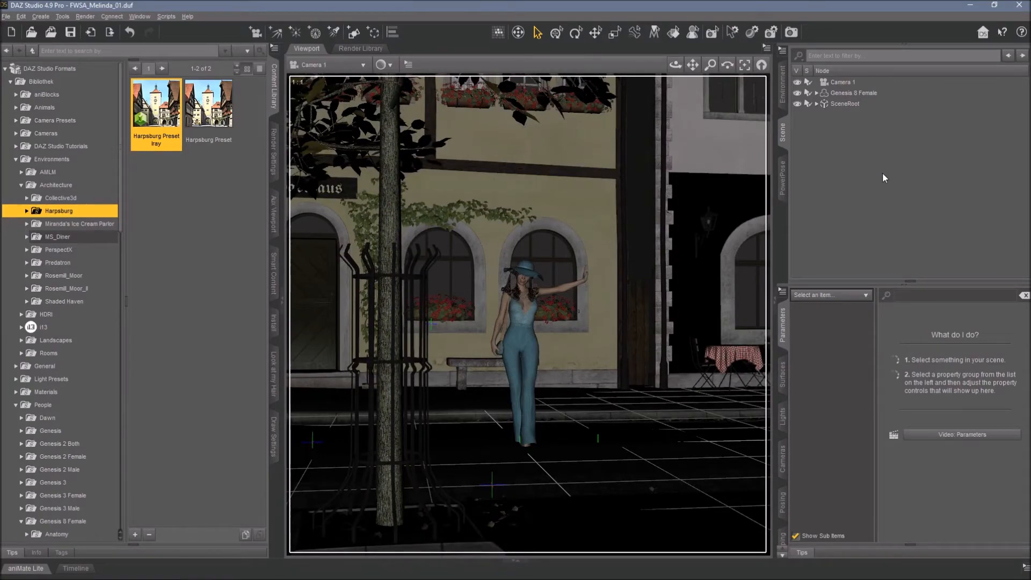
{"action": "left_click", "coordinate": [854, 104]}
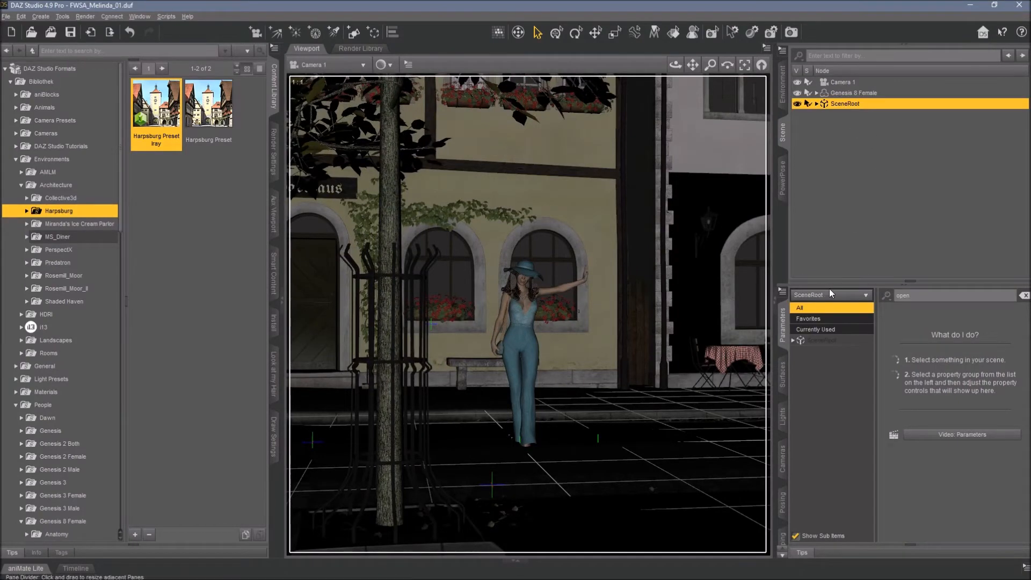
{"action": "left_click", "coordinate": [1025, 296]}
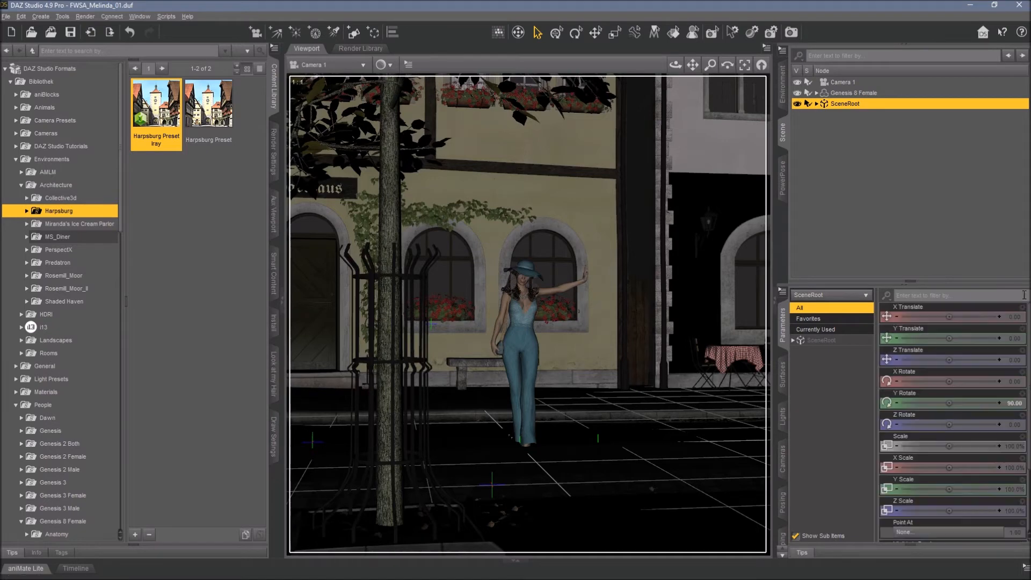
{"action": "left_click", "coordinate": [1006, 493]}
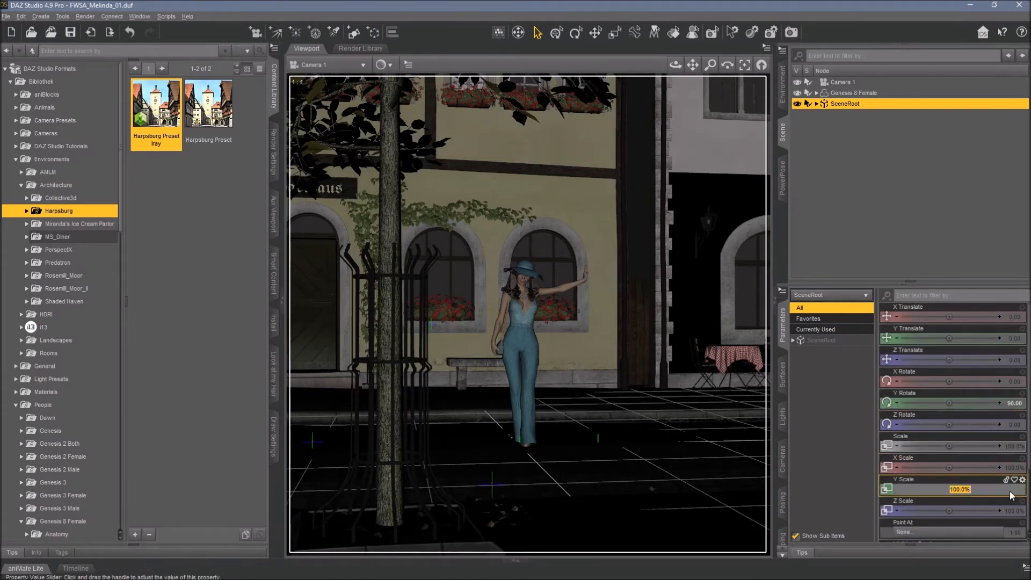
{"action": "left_click", "coordinate": [1017, 406]}
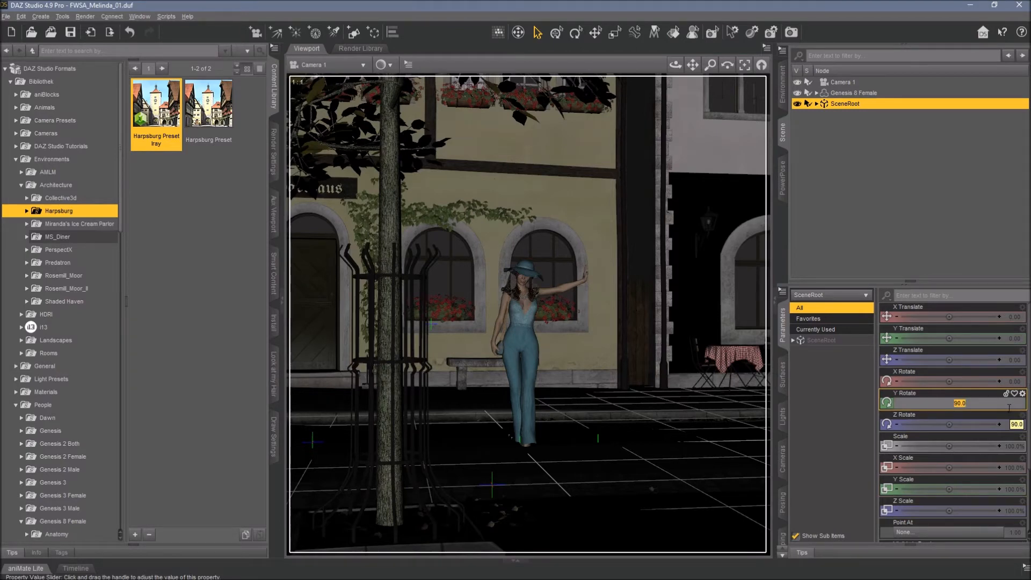
{"action": "type", "text": "188"}
{"action": "key", "text": "Return"}
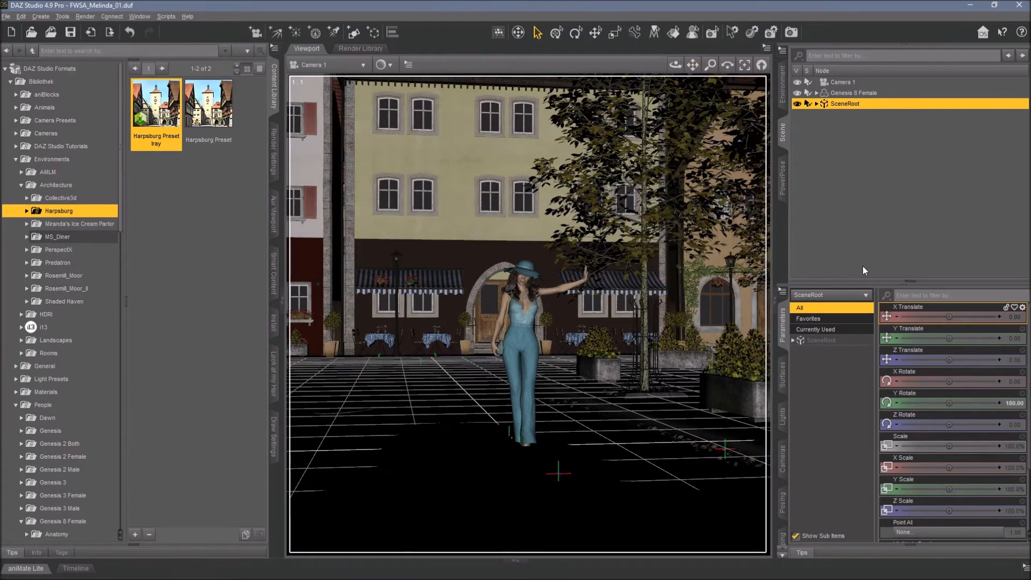
{"action": "left_click_drag", "start_coordinate": [949, 317], "coordinate": [919, 317]}
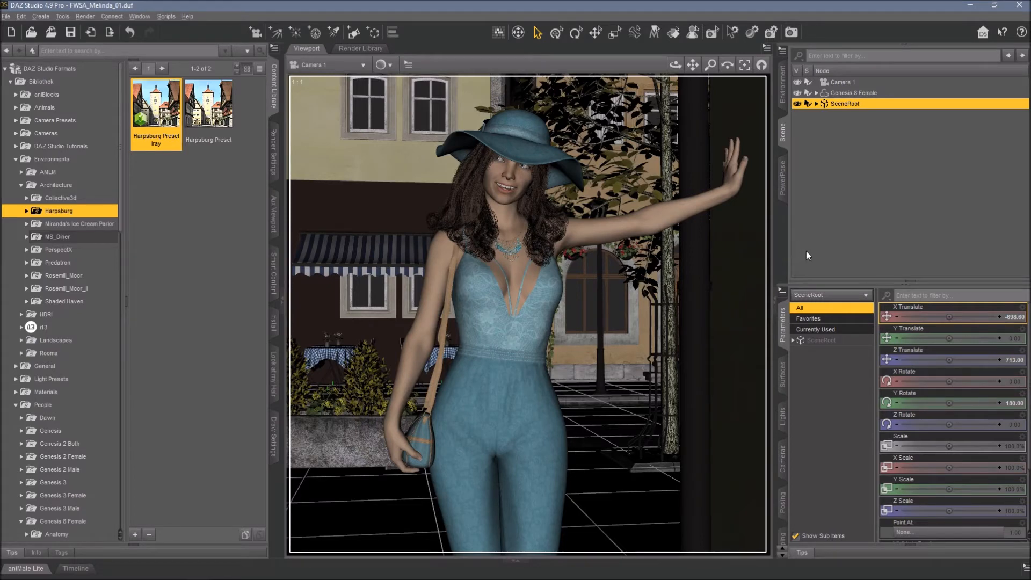
- Show the viewport in NVIDIA Iray preview and set the render Environment Mode to Sun-Sky Only
{"action": "left_click", "coordinate": [391, 66]}
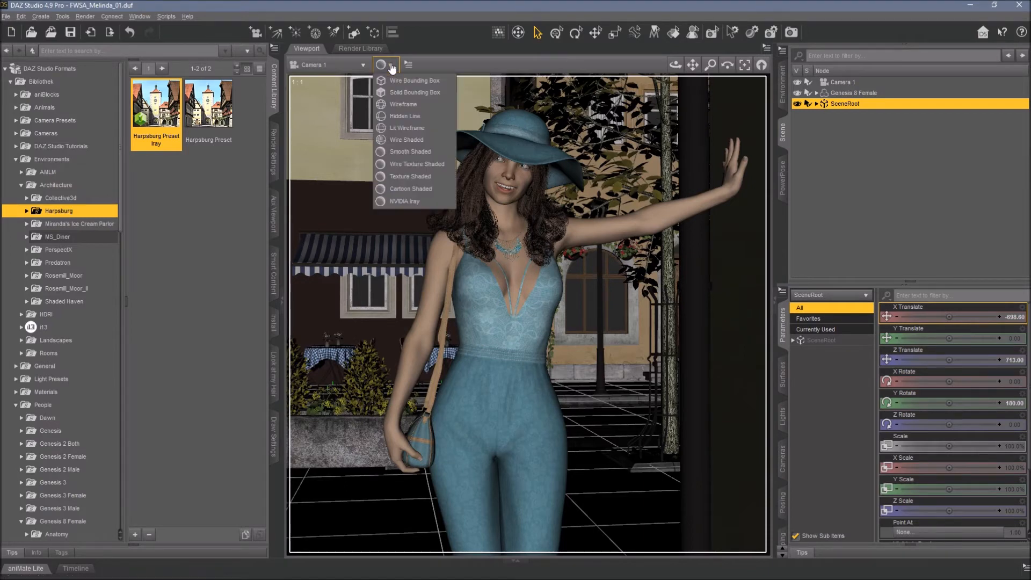
{"action": "left_click", "coordinate": [401, 202]}
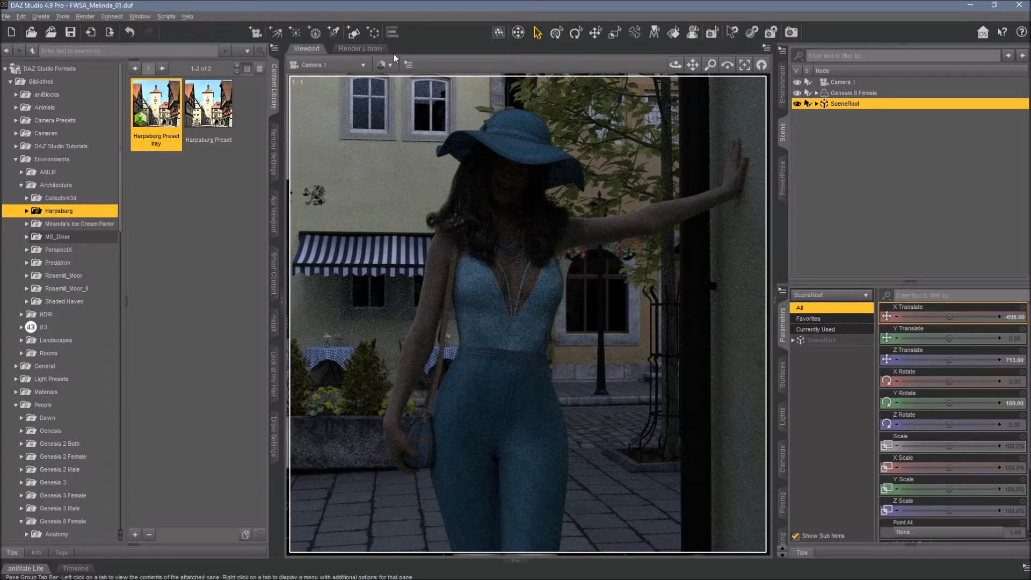
{"action": "left_click", "coordinate": [273, 146]}
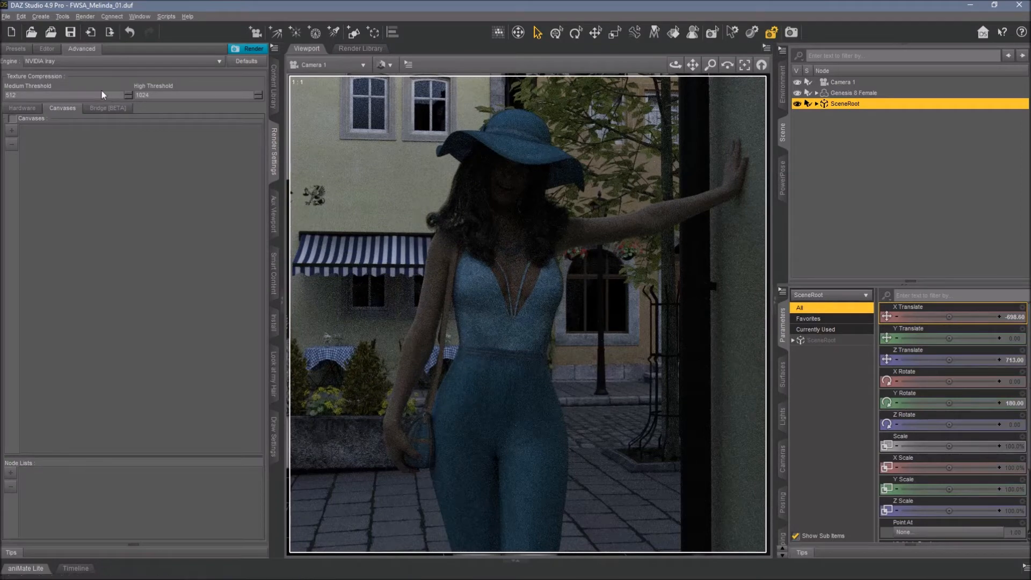
{"action": "left_click", "coordinate": [46, 48]}
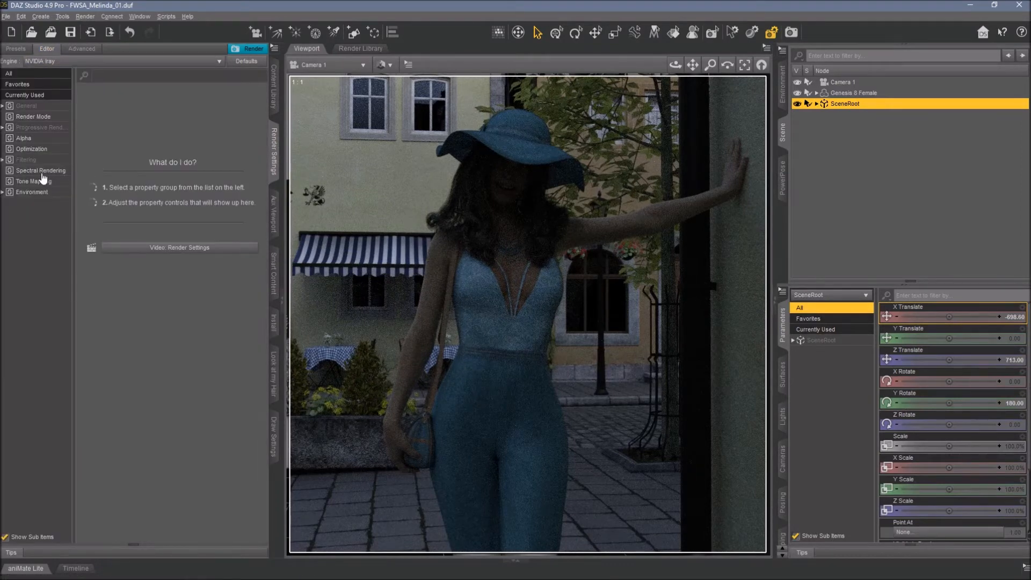
{"action": "left_click", "coordinate": [33, 193]}
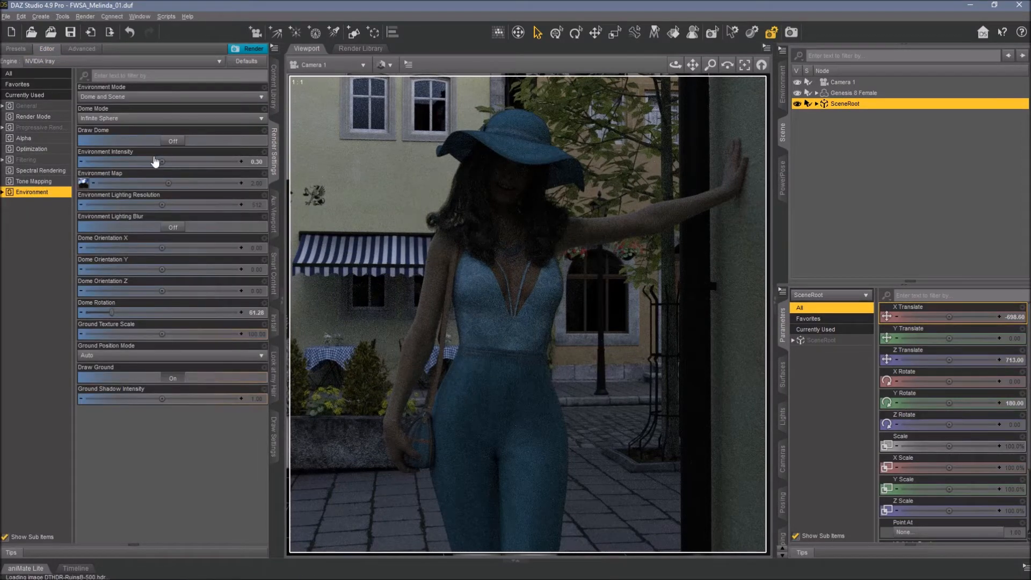
{"action": "left_click", "coordinate": [145, 100]}
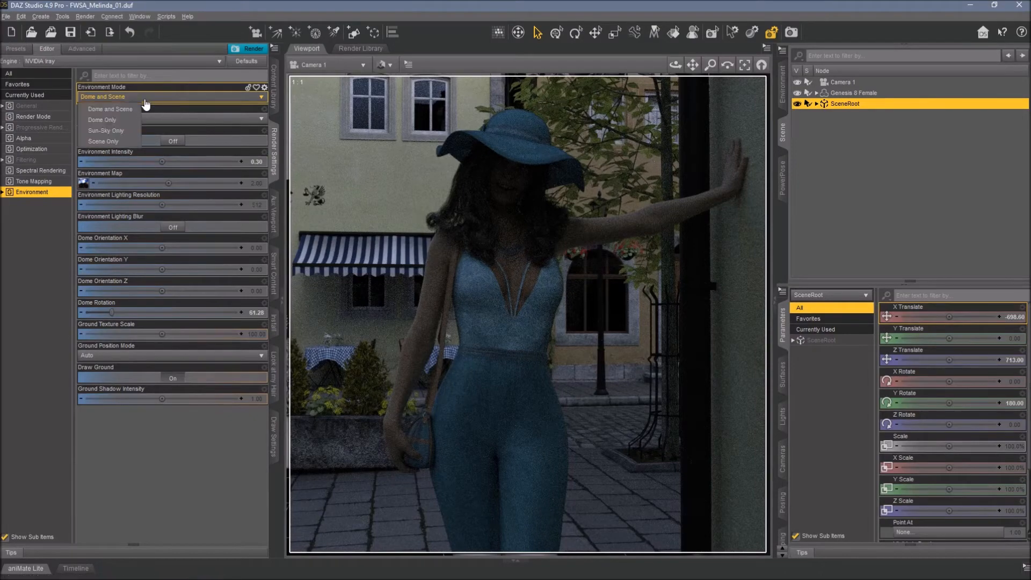
{"action": "left_click", "coordinate": [108, 132]}
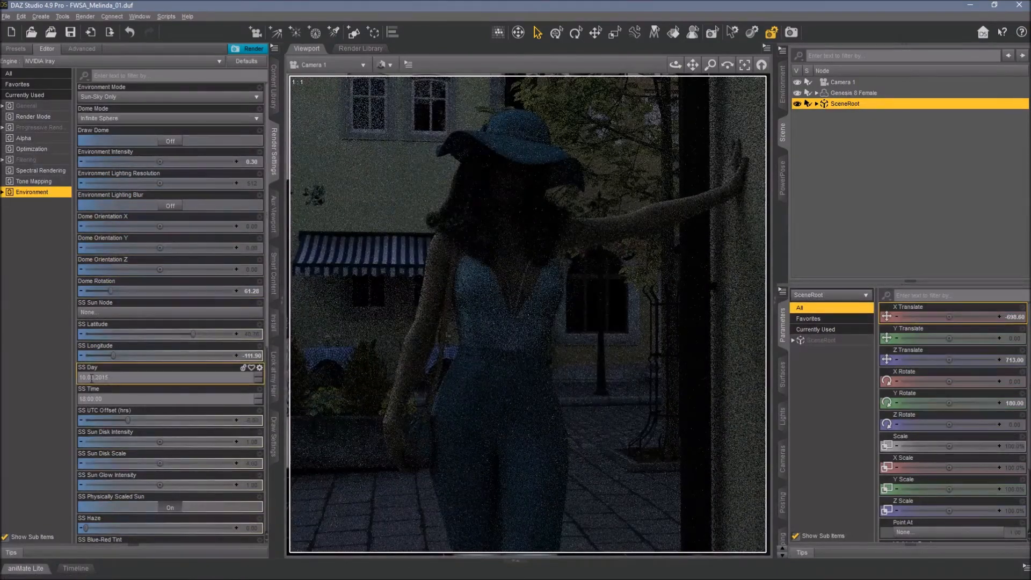
- Set the Sun-Sky day to 10.07.2015 and the SS Time to 14:00:00
{"action": "double_click", "coordinate": [259, 375]}
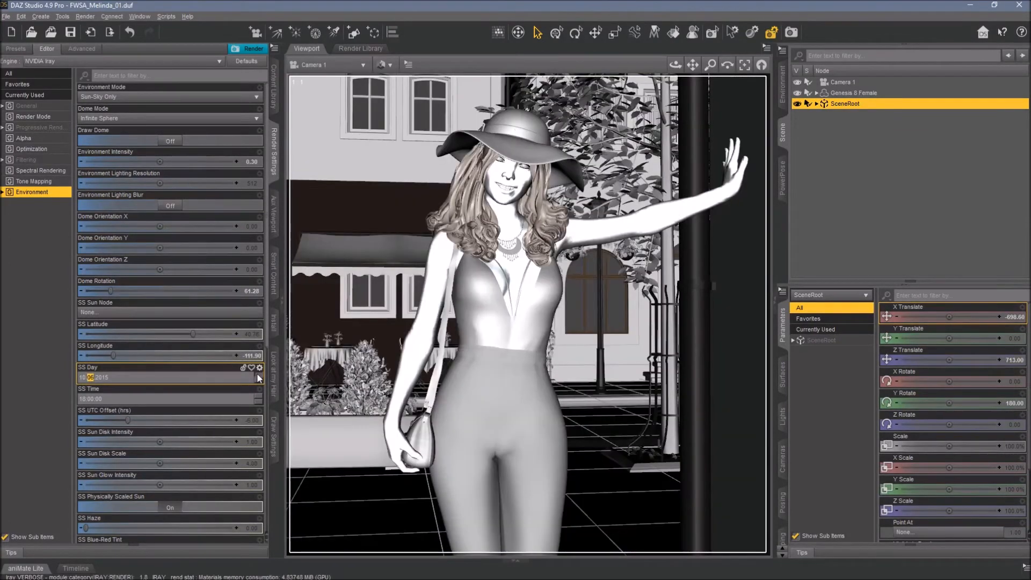
{"action": "left_click", "coordinate": [258, 376]}
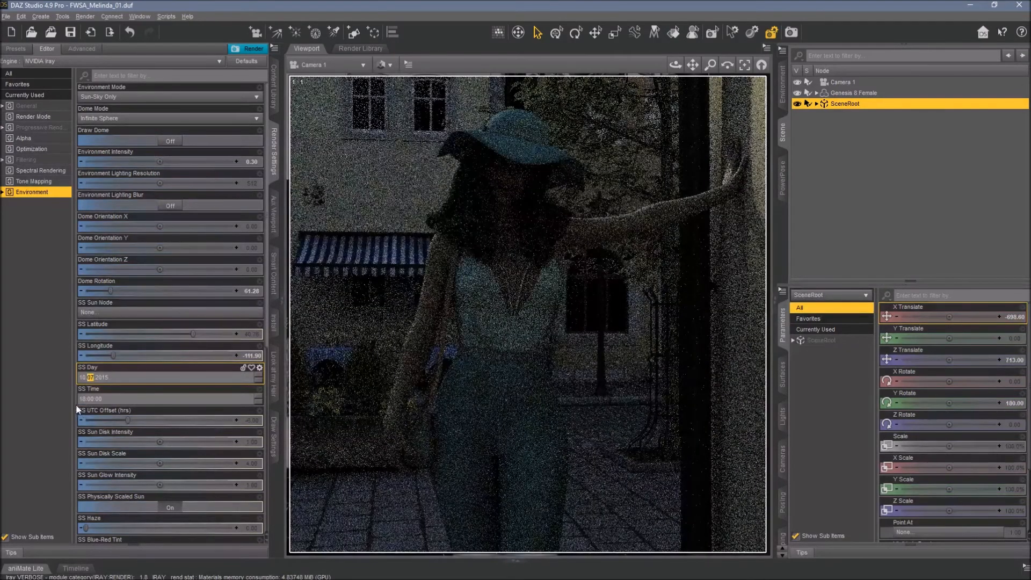
{"action": "left_click", "coordinate": [82, 404]}
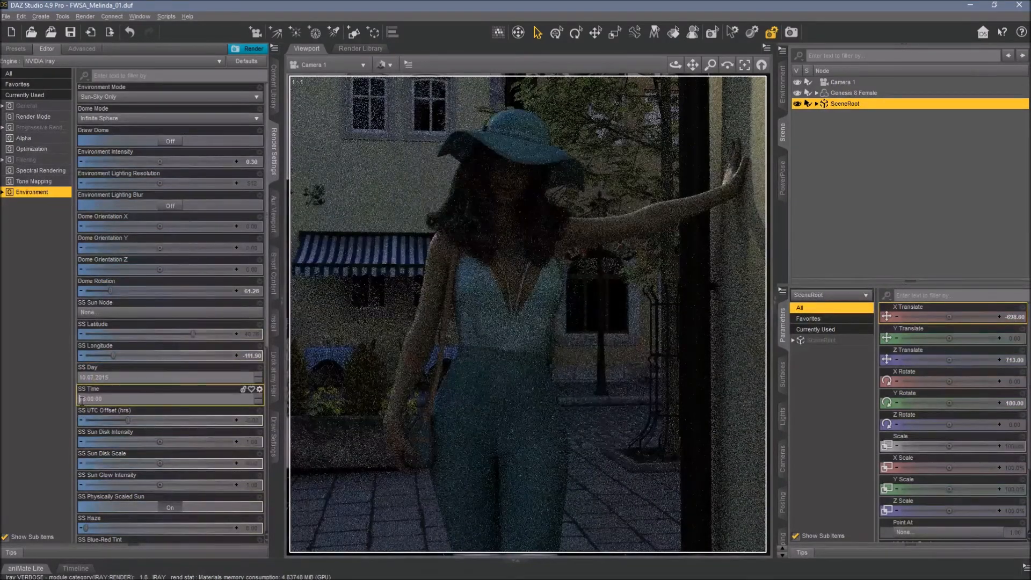
{"action": "left_click", "coordinate": [260, 401]}
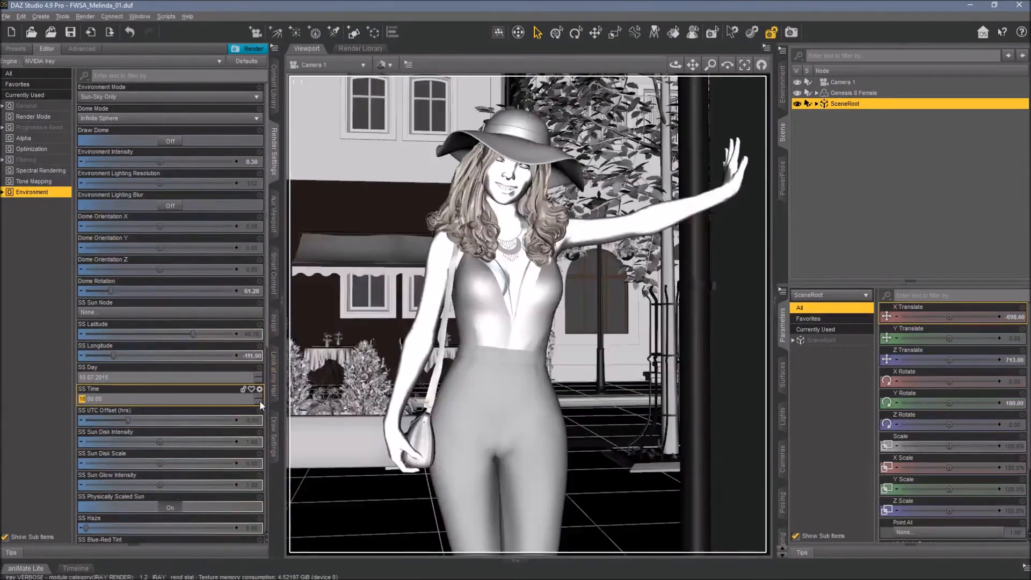
{"action": "left_click", "coordinate": [260, 401]}
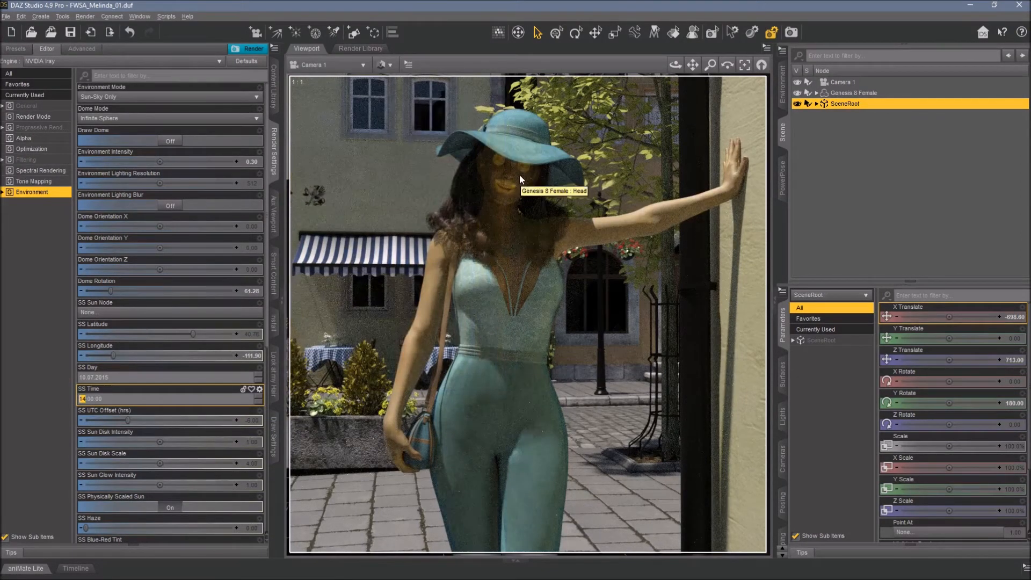
- Select the Genesis 8 Female's head and set its Bend to -9.38
{"action": "left_click", "coordinate": [520, 175]}
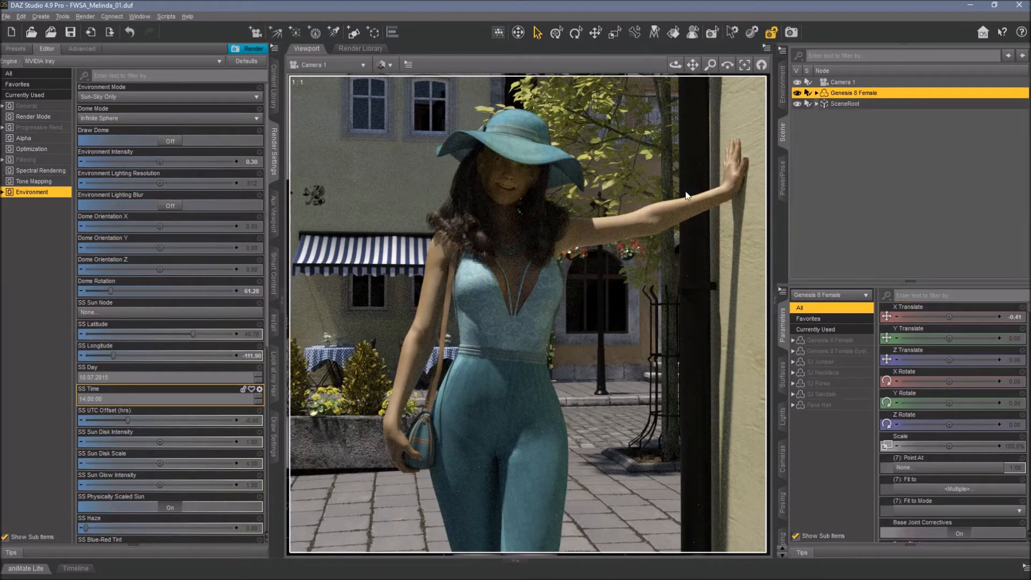
{"action": "left_click", "coordinate": [521, 179]}
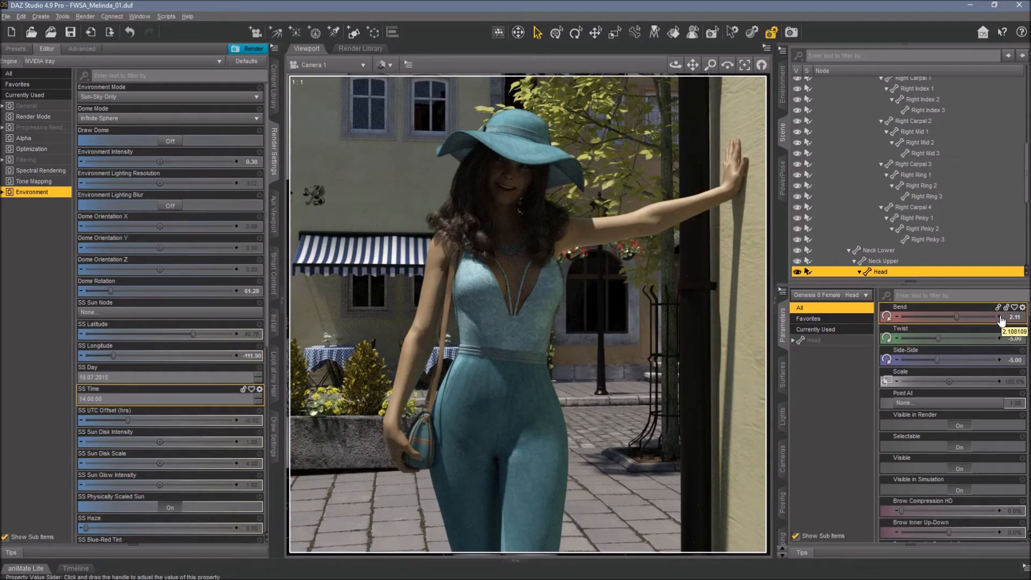
{"action": "left_click", "coordinate": [935, 317]}
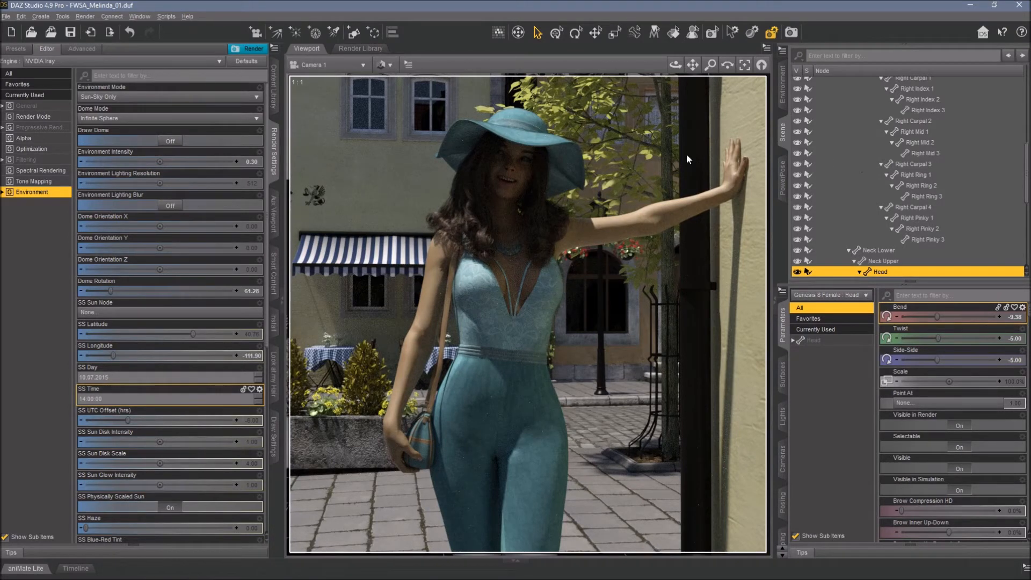
- Create a new spotlight that uses the active viewport transforms of Camera 1
{"action": "left_click", "coordinate": [333, 32]}
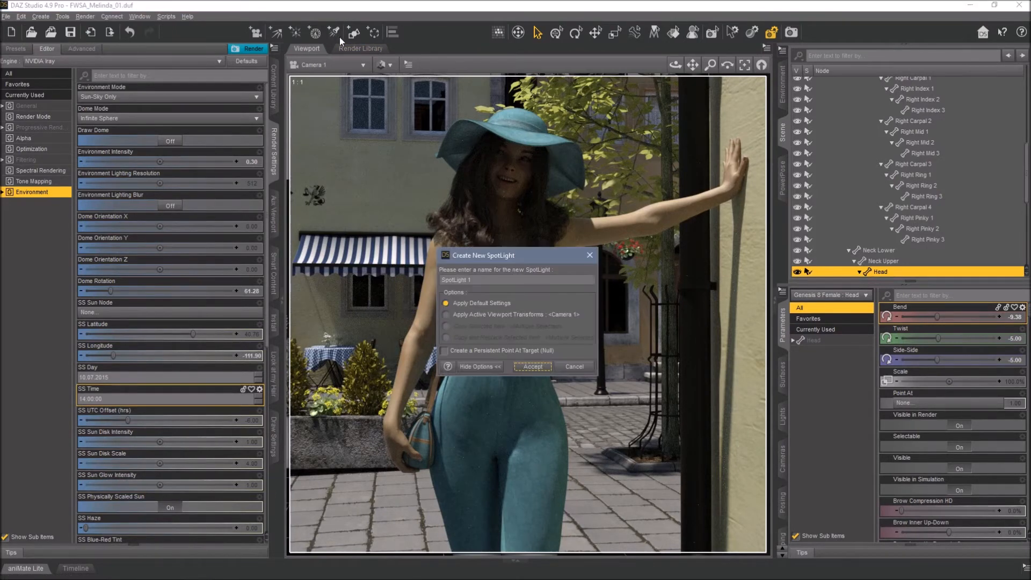
{"action": "left_click", "coordinate": [470, 316]}
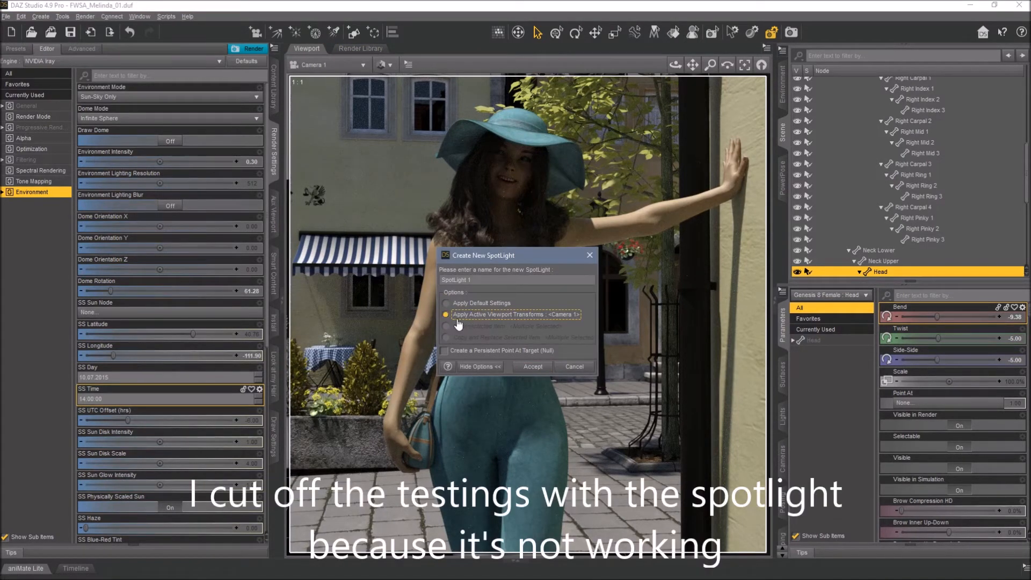
{"action": "left_click", "coordinate": [530, 368]}
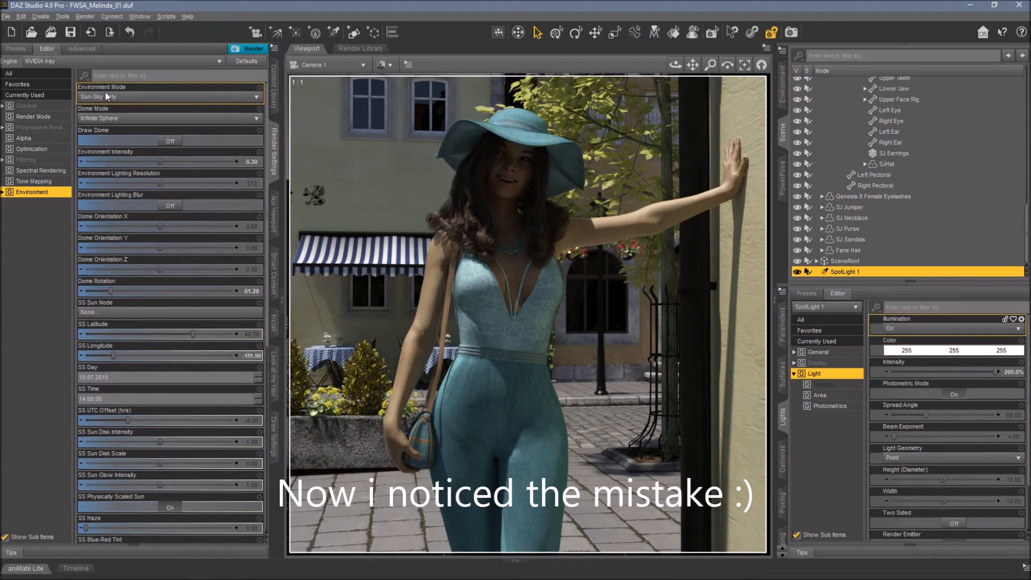
- Set the Environment Mode to Dome and Scene and reset the Environment Intensity to 1.00
{"action": "left_click", "coordinate": [142, 100]}
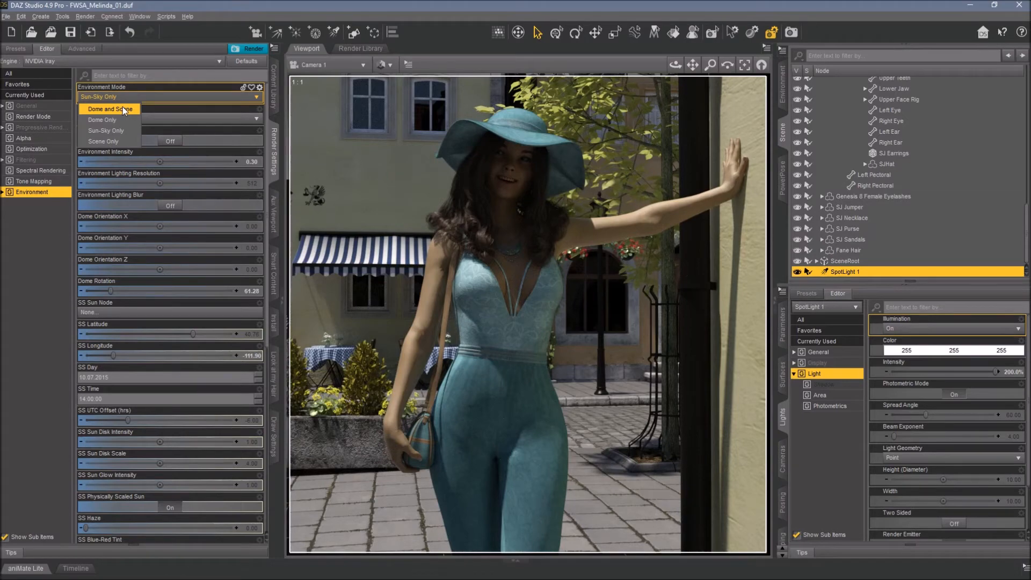
{"action": "left_click", "coordinate": [123, 110]}
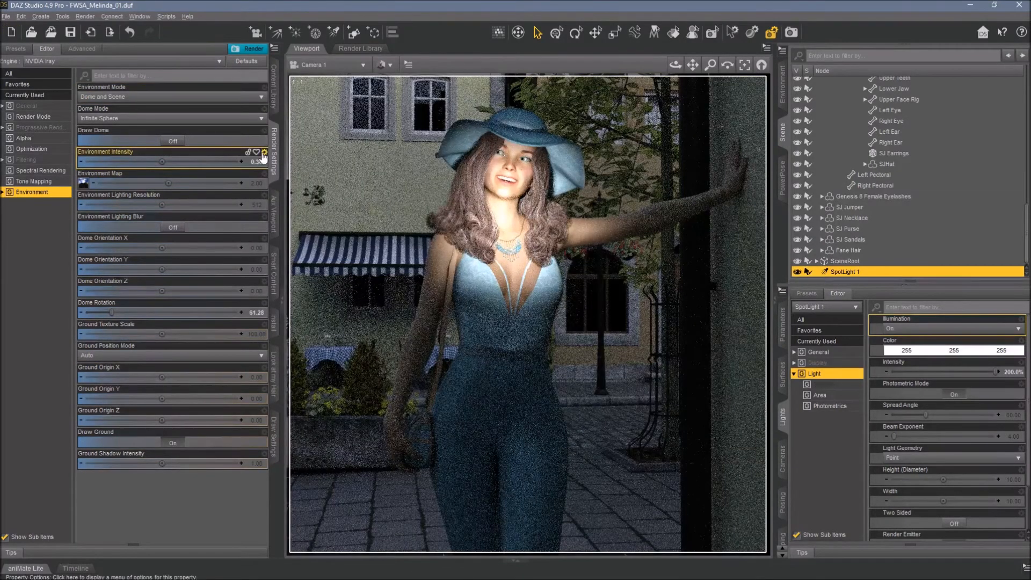
{"action": "left_click", "coordinate": [265, 156]}
{"action": "left_click", "coordinate": [267, 207]}
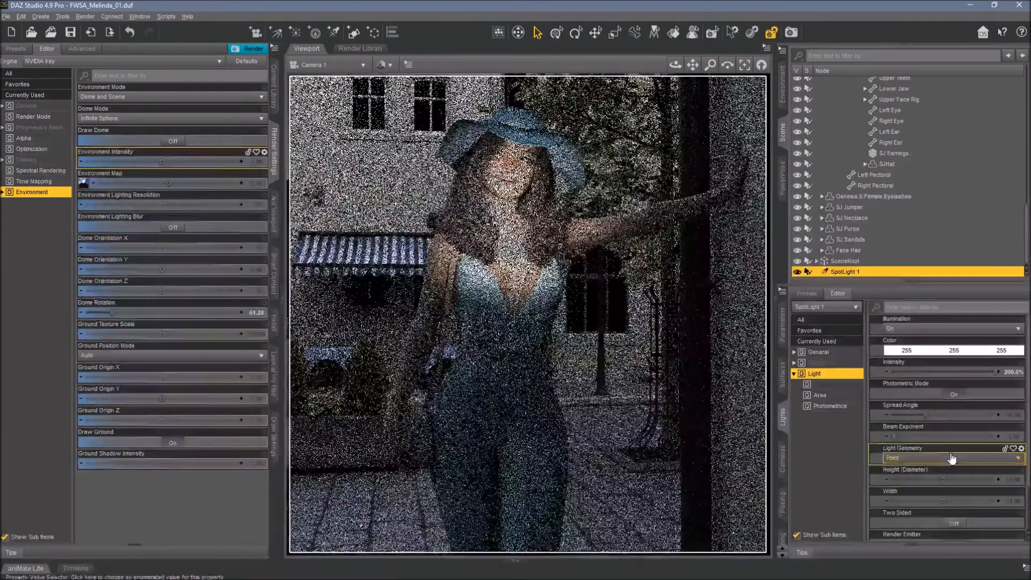
- Set the spotlight's Luminous Flux to 500 lumen
{"action": "scroll", "coordinate": [983, 463], "scroll_direction": "down", "scroll_amount": 1}
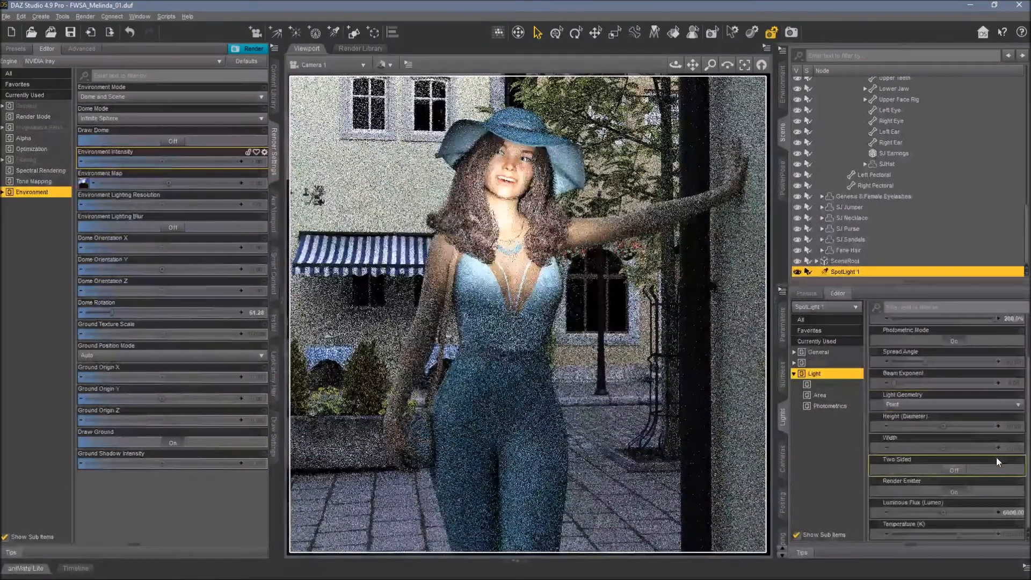
{"action": "left_click", "coordinate": [1013, 513]}
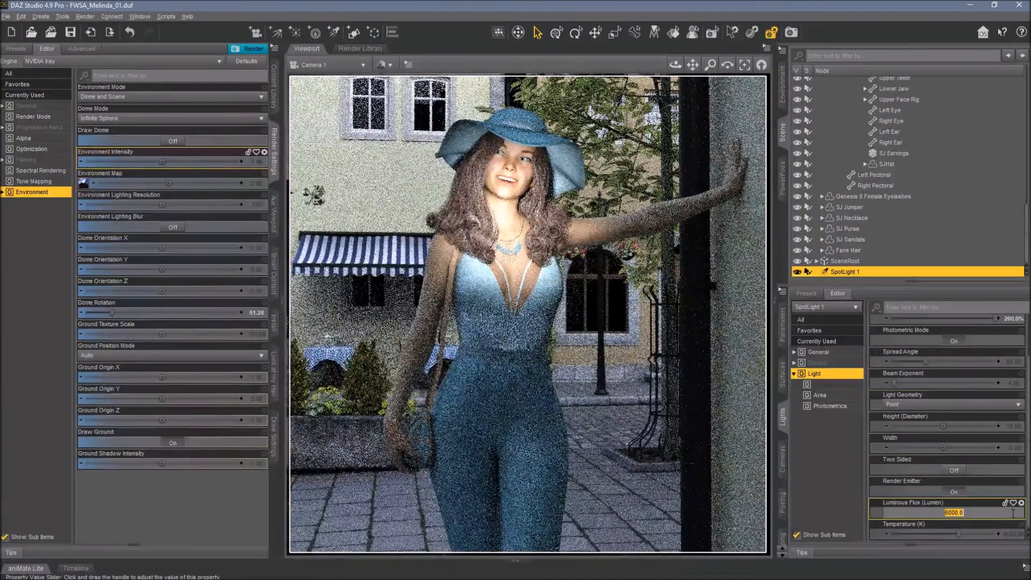
{"action": "type", "text": "1000"}
{"action": "key", "text": "Return"}
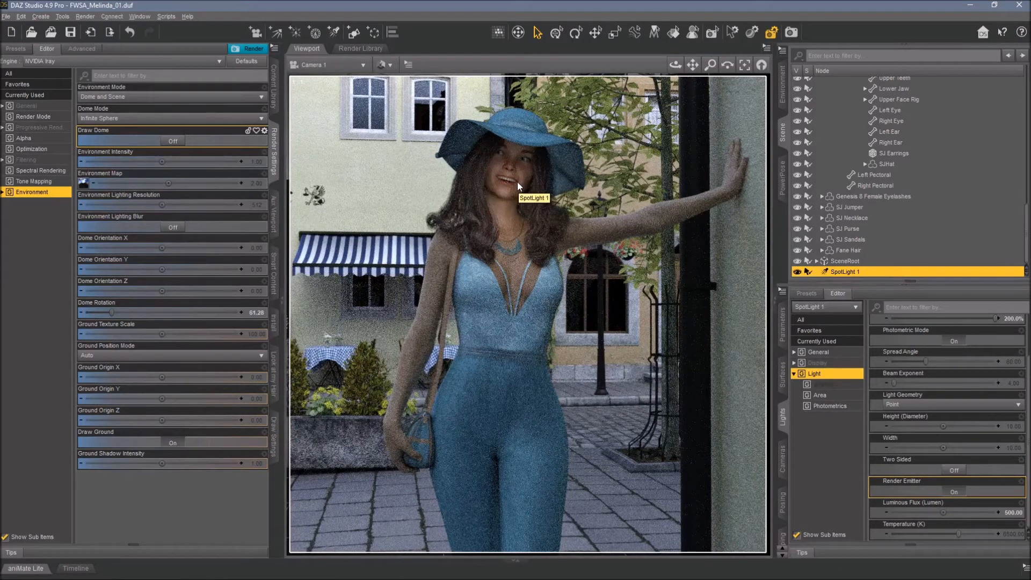
- Set the Environment Mode back to Sun-Sky Only and change the viewport display to Texture Shaded
{"action": "left_click", "coordinate": [144, 99]}
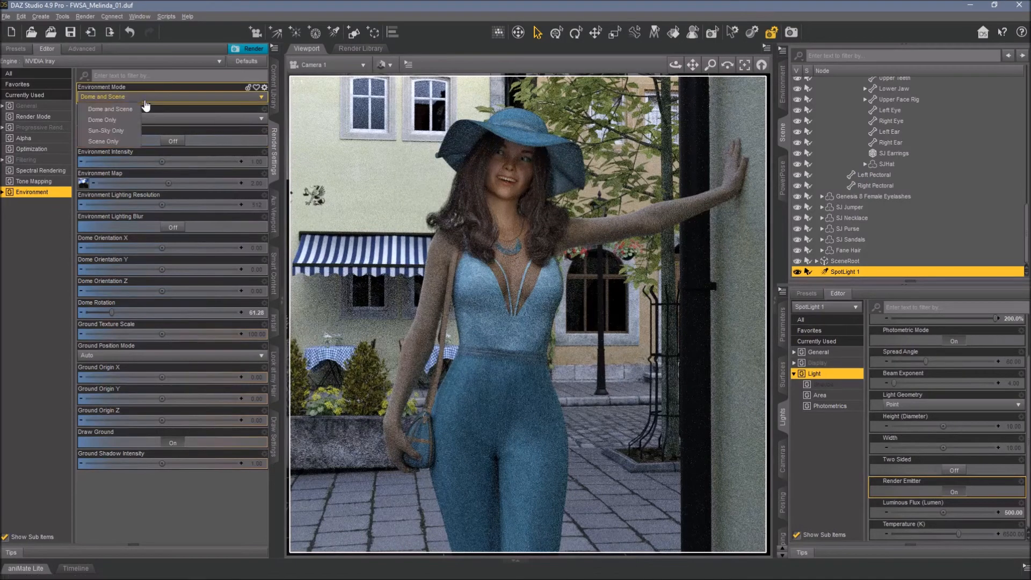
{"action": "left_click", "coordinate": [109, 131]}
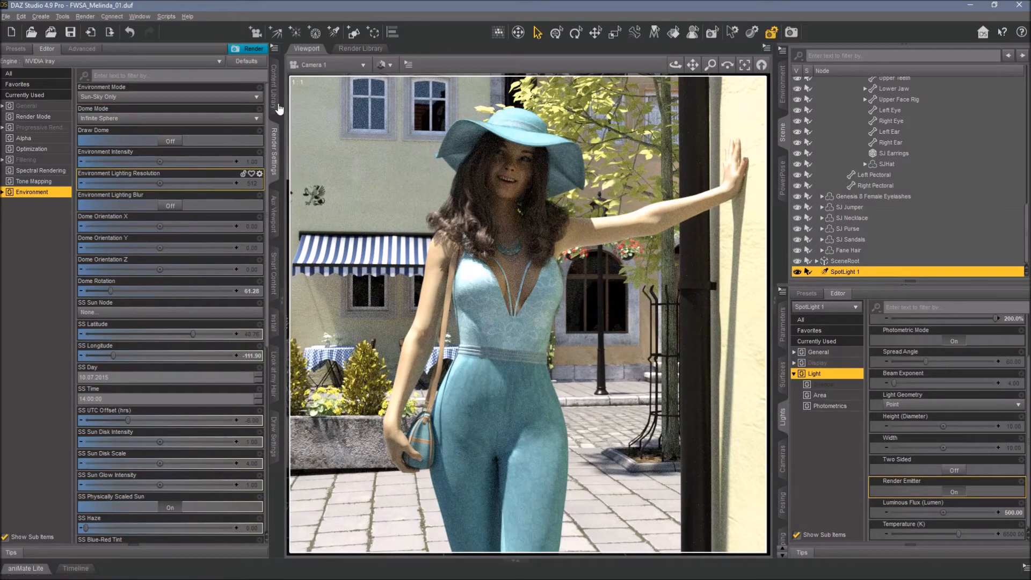
{"action": "left_click", "coordinate": [383, 64]}
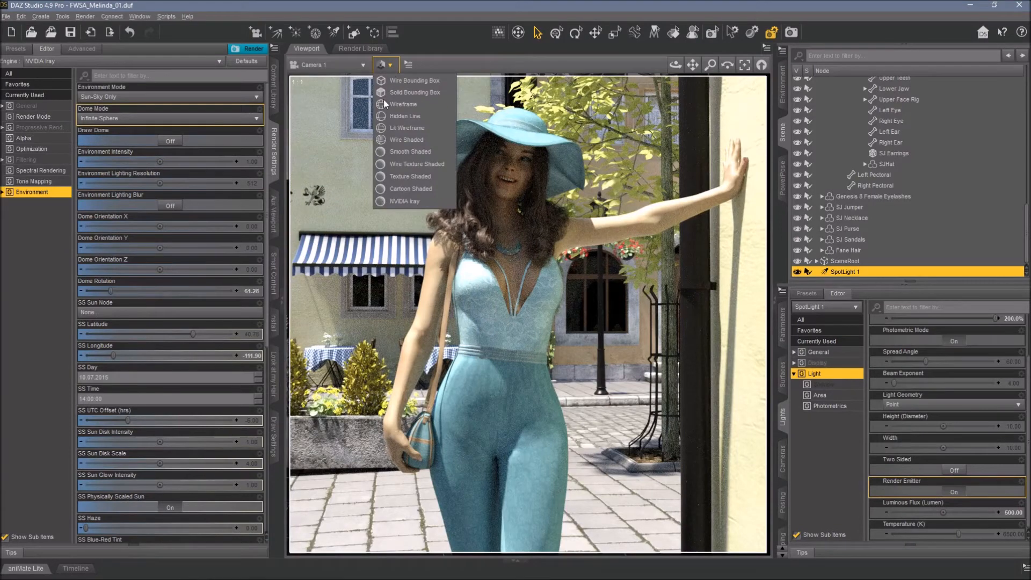
{"action": "left_click", "coordinate": [389, 177]}
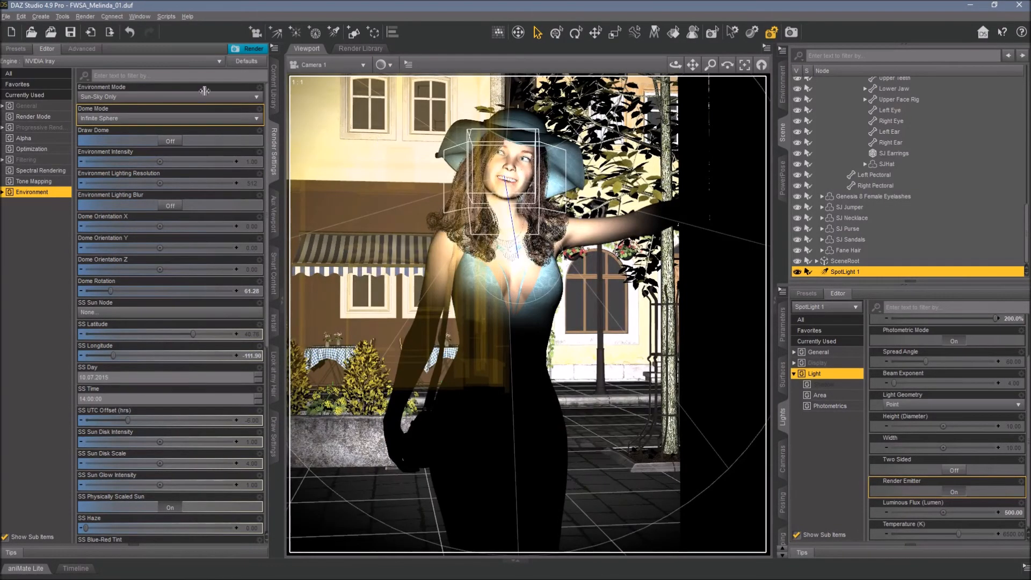
- Create a 1 m plane primitive at the world center with Y Positive as its primary axis
{"action": "left_click", "coordinate": [39, 18]}
{"action": "left_click", "coordinate": [63, 98]}
{"action": "double_click", "coordinate": [599, 302]}
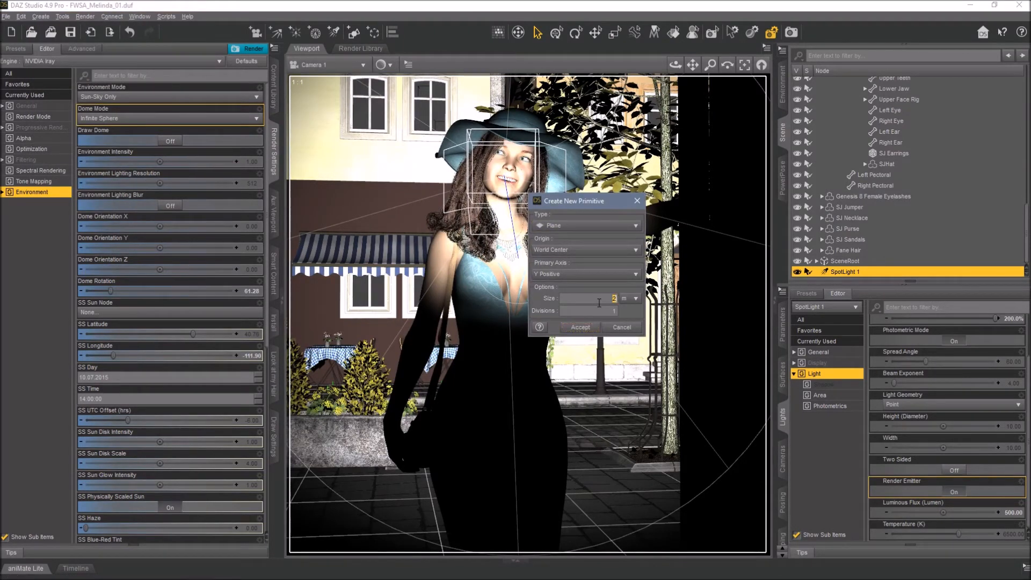
{"action": "type", "text": "1"}
{"action": "left_click", "coordinate": [580, 327]}
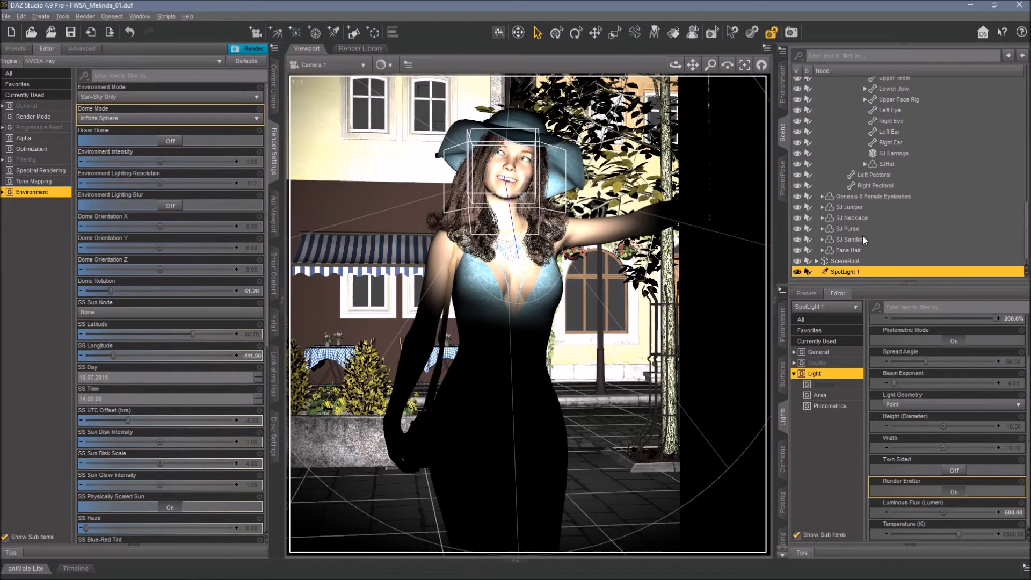
- Select the new plane with its surface and apply the emissive Iray Uber shader to it
{"action": "scroll", "coordinate": [862, 234], "scroll_direction": "down", "scroll_amount": 1}
{"action": "left_click", "coordinate": [838, 271]}
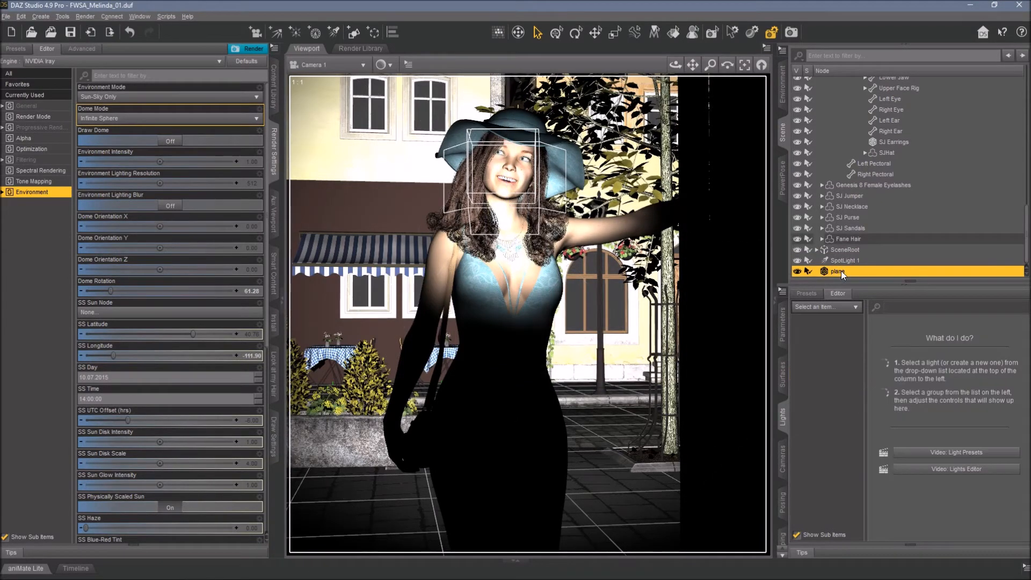
{"action": "left_click", "coordinate": [785, 385]}
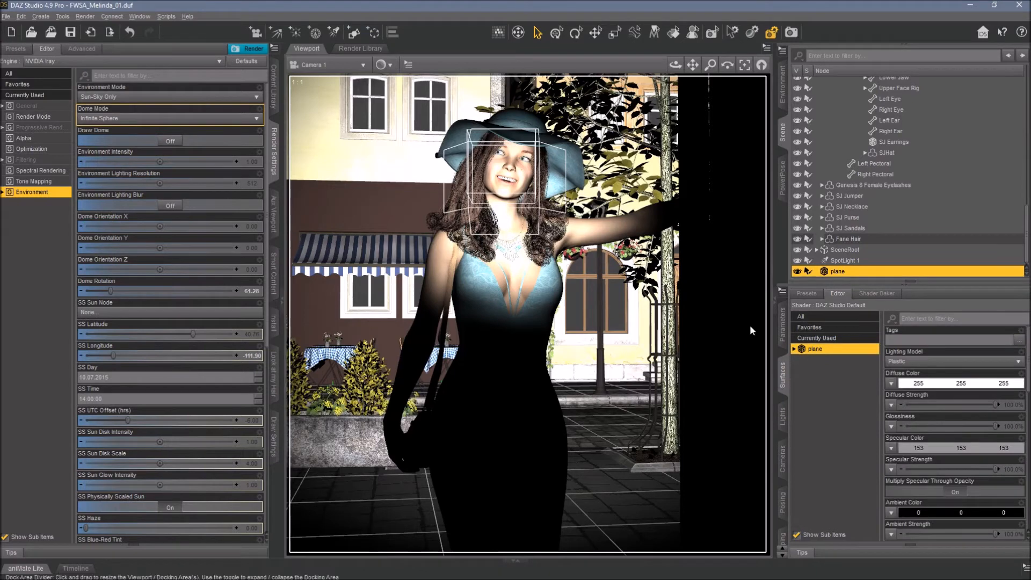
{"action": "left_click", "coordinate": [159, 20]}
{"action": "left_click", "coordinate": [169, 29]}
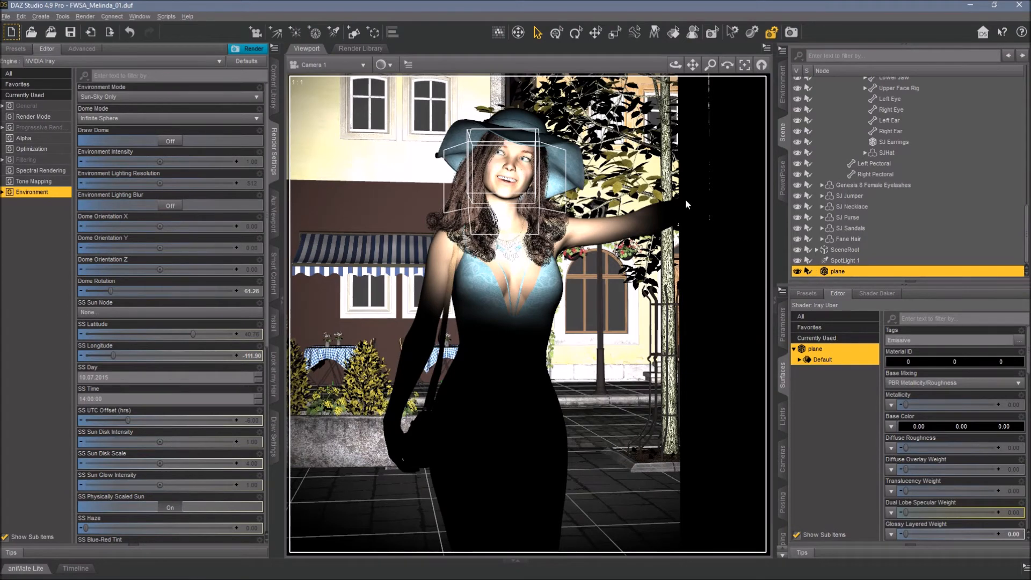
- Switch the viewport from Camera 1 to Perspective View and frame the selected plane
{"action": "left_click", "coordinate": [317, 65]}
{"action": "left_click", "coordinate": [316, 79]}
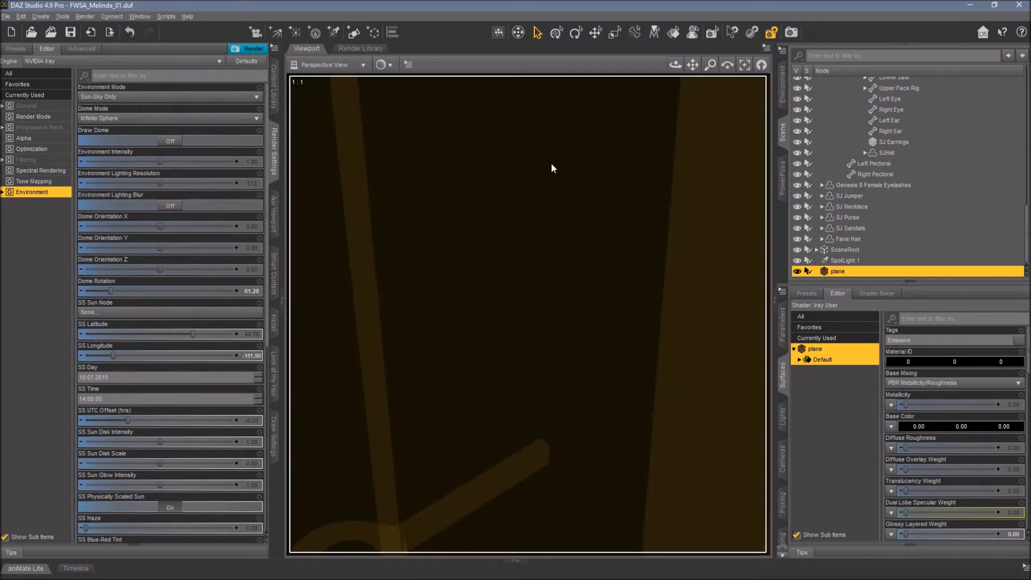
{"action": "left_click", "coordinate": [746, 68]}
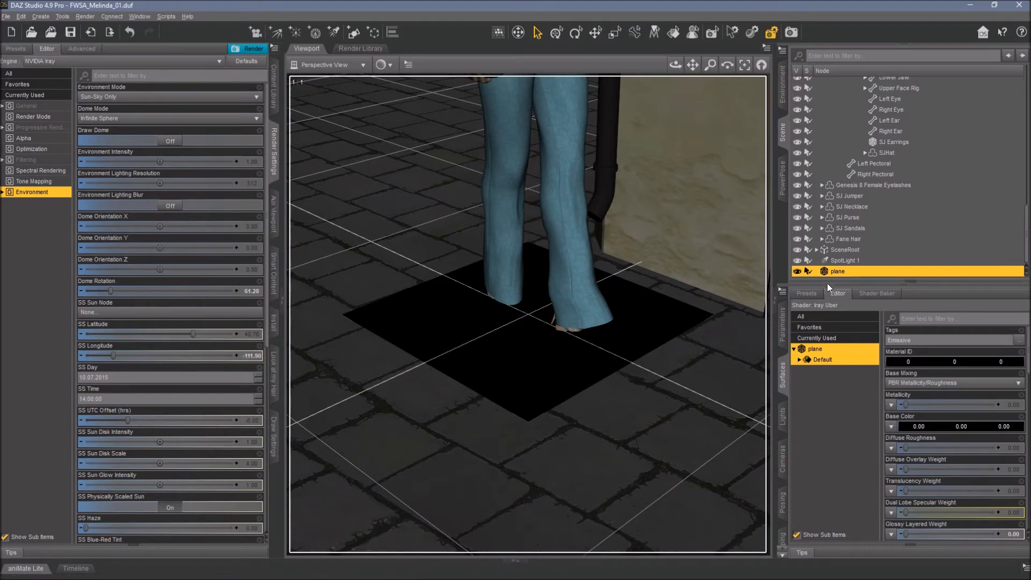
- Delete the horizontal plane and create an upright 1 m plane primitive at the world center by changing its primary axis
{"action": "key", "text": "Delete"}
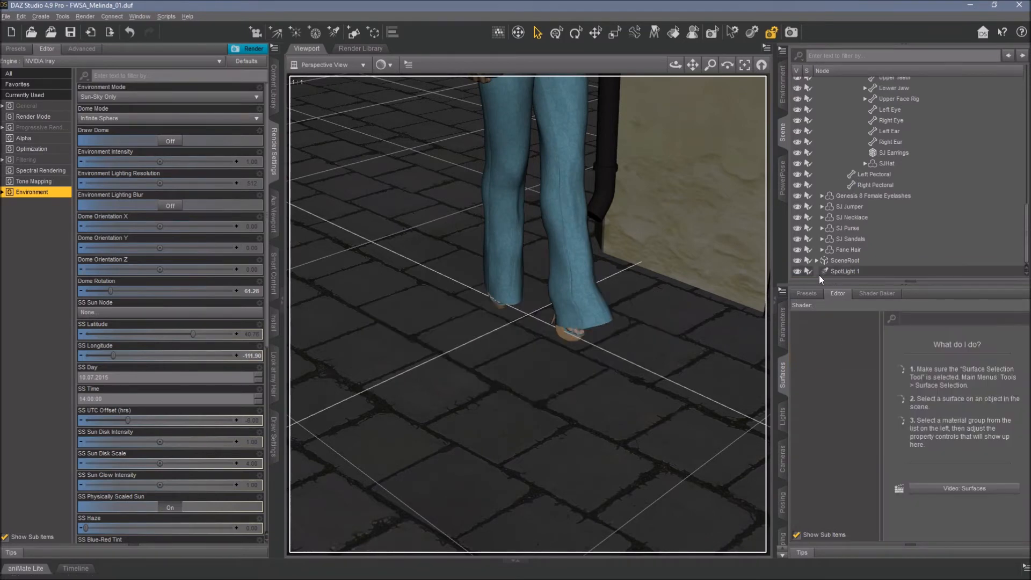
{"action": "left_click", "coordinate": [44, 18]}
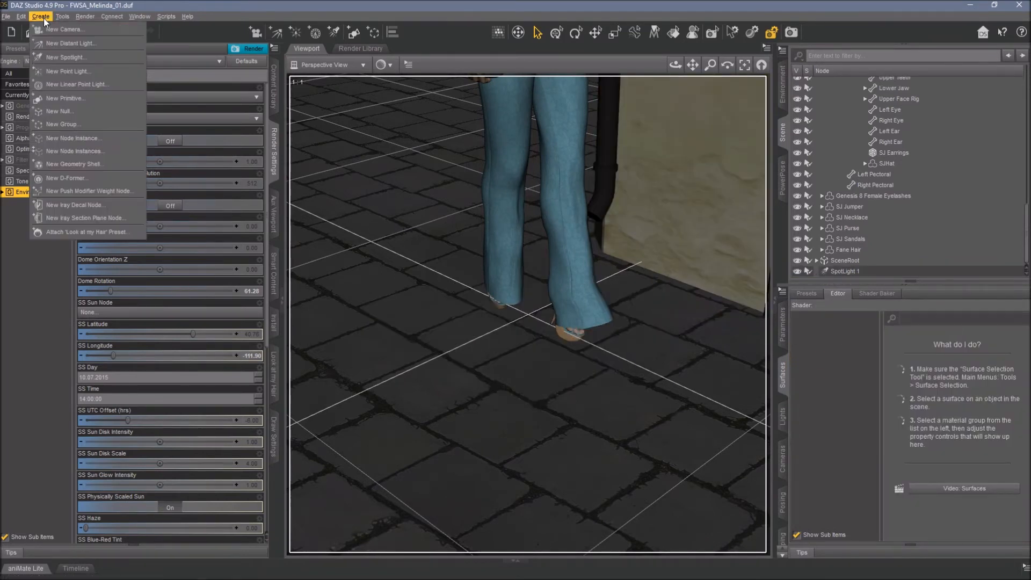
{"action": "left_click", "coordinate": [63, 95]}
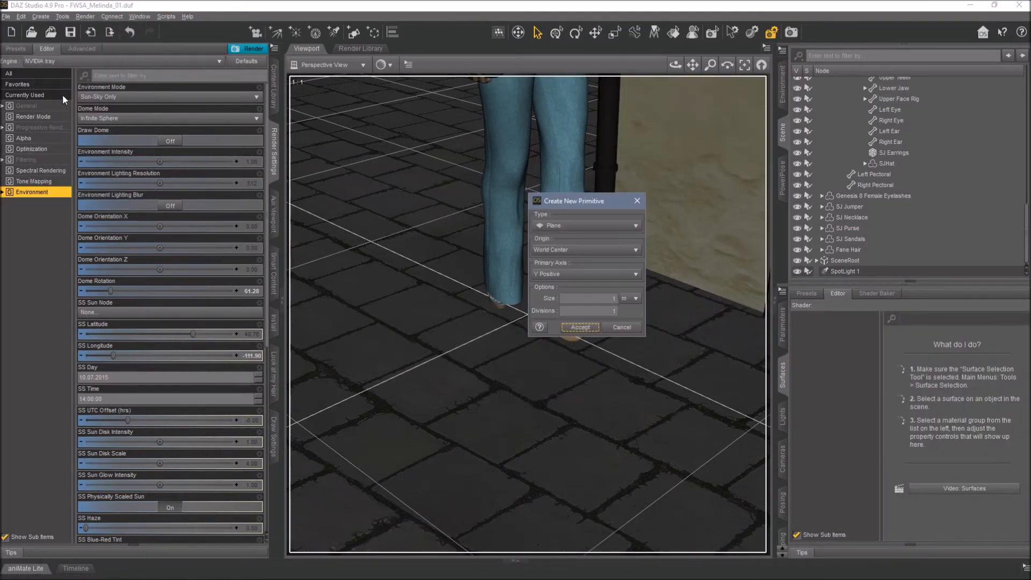
{"action": "left_click", "coordinate": [575, 279]}
{"action": "left_click", "coordinate": [575, 297]}
{"action": "left_click", "coordinate": [580, 327]}
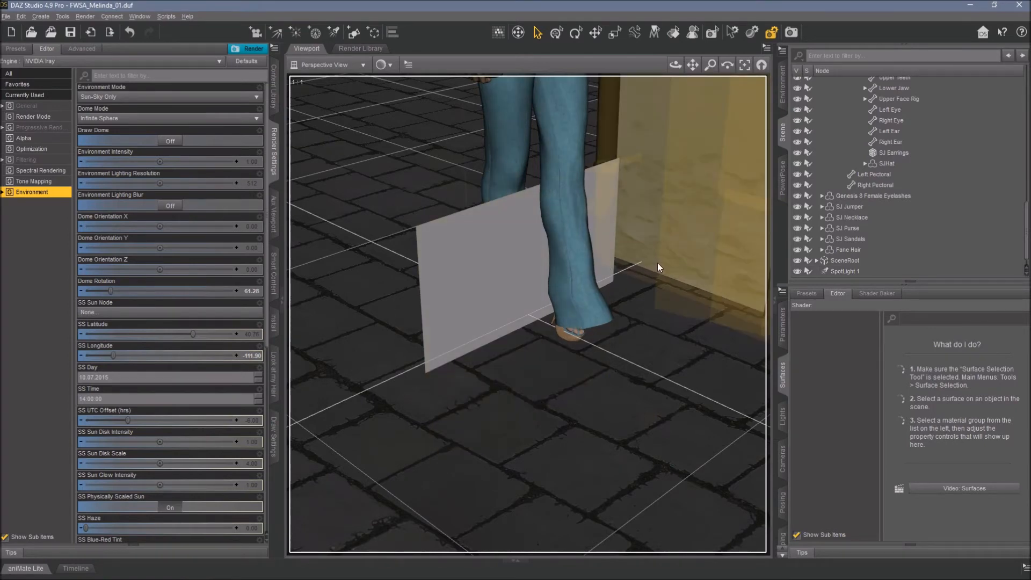
{"action": "key", "text": "Delete"}
{"action": "left_click", "coordinate": [527, 304]}
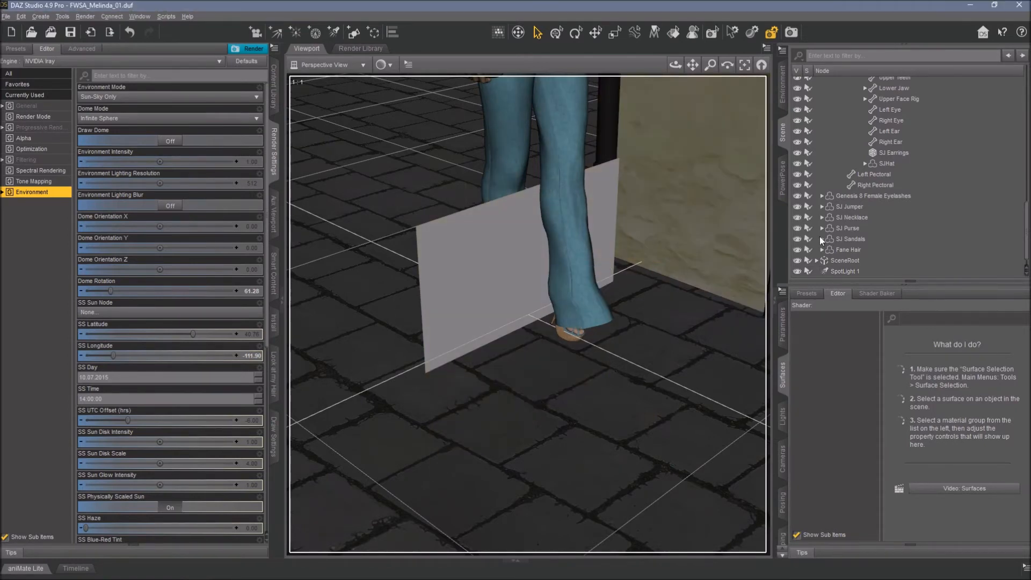
- Select the new plane, move it to the floor and set its Y Translate to 150
{"action": "left_click", "coordinate": [839, 273]}
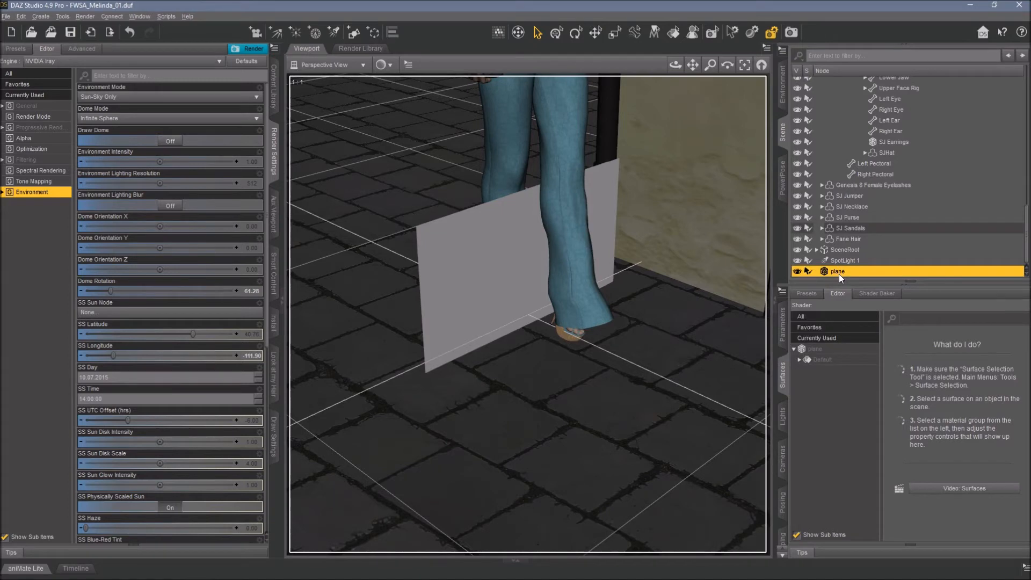
{"action": "key", "text": "ctrl+d"}
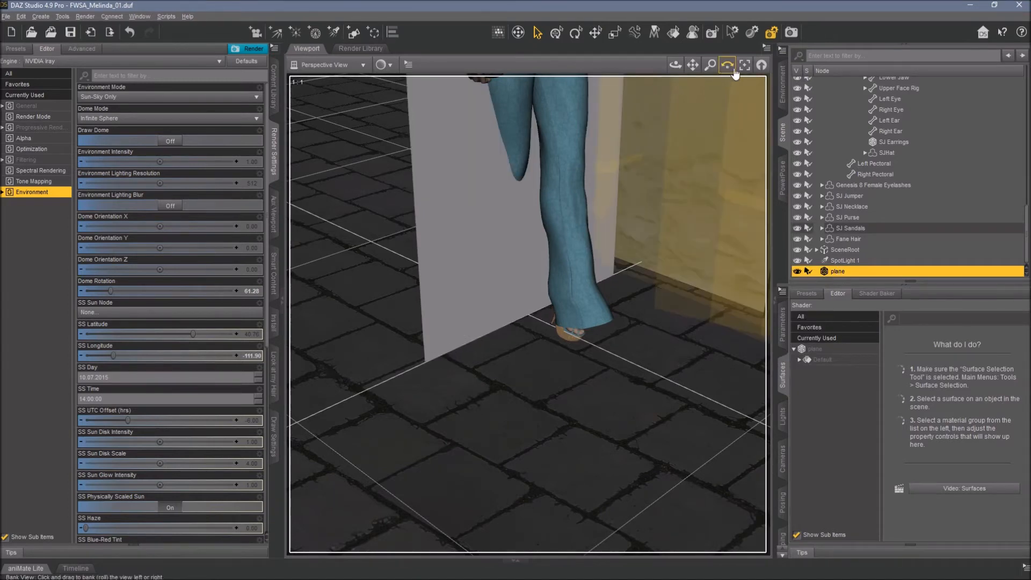
{"action": "left_click", "coordinate": [783, 325]}
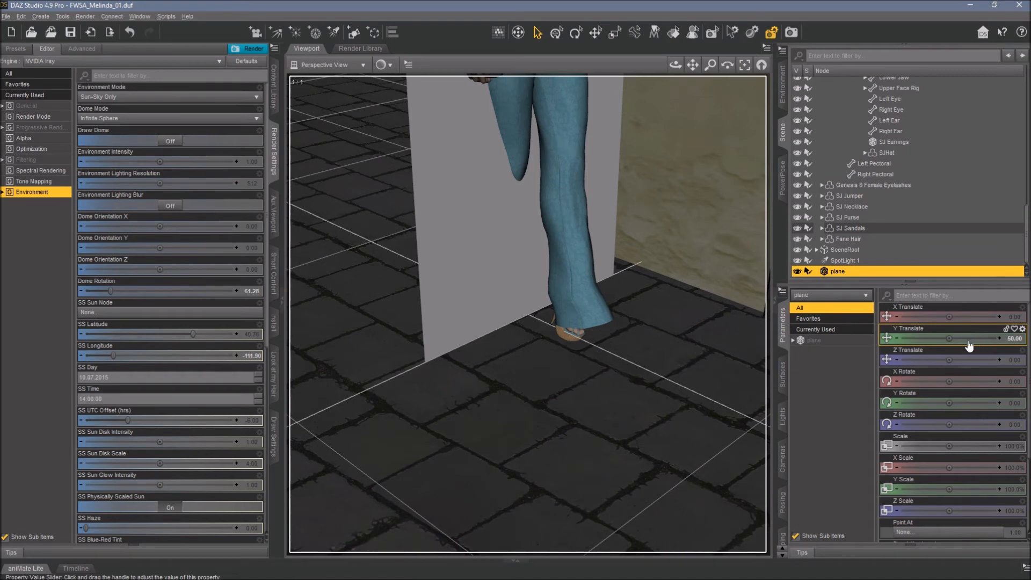
{"action": "left_click", "coordinate": [1010, 339]}
{"action": "type", "text": "150"}
{"action": "key", "text": "Return"}
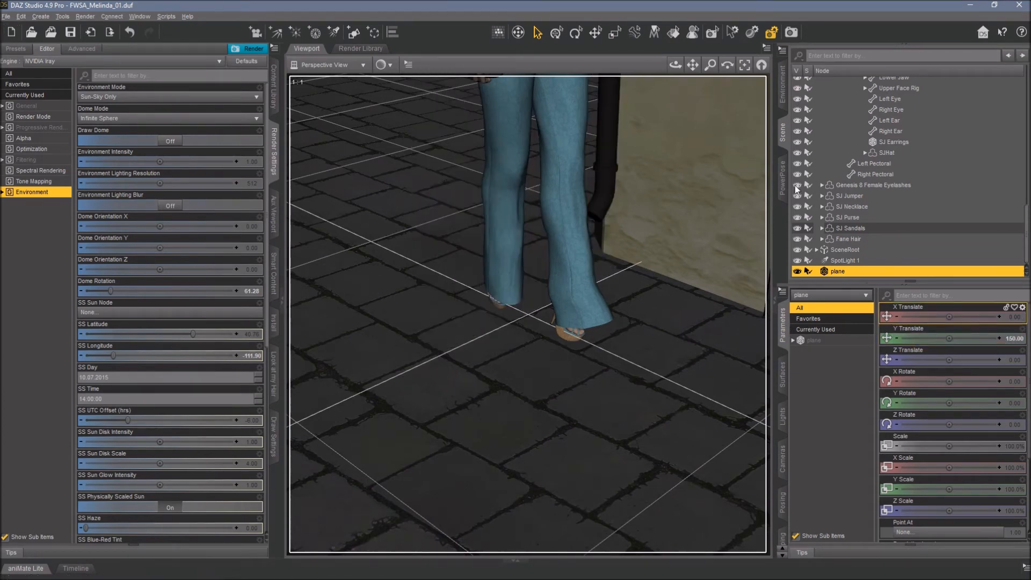
- In the Camera 1 view, set the plane's X Rotate to about 11.51 and its Z Translate to about 255.78
{"action": "left_click", "coordinate": [744, 67]}
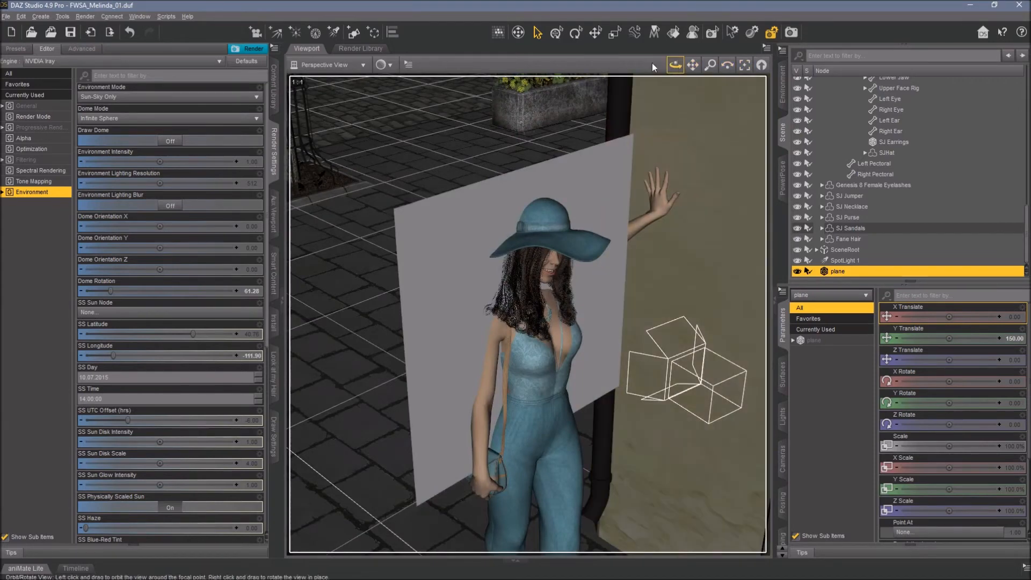
{"action": "left_click", "coordinate": [330, 65]}
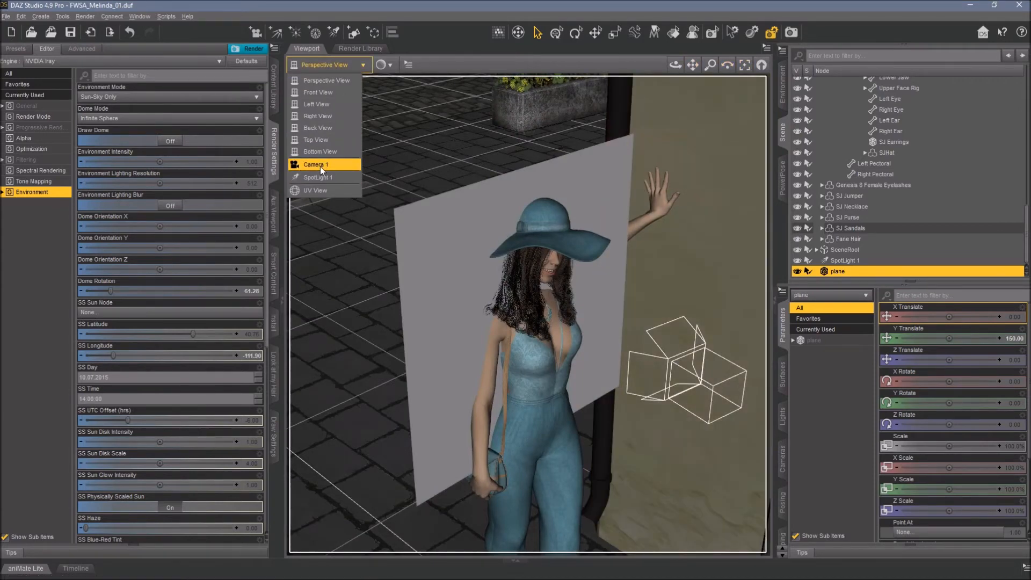
{"action": "left_click", "coordinate": [320, 166]}
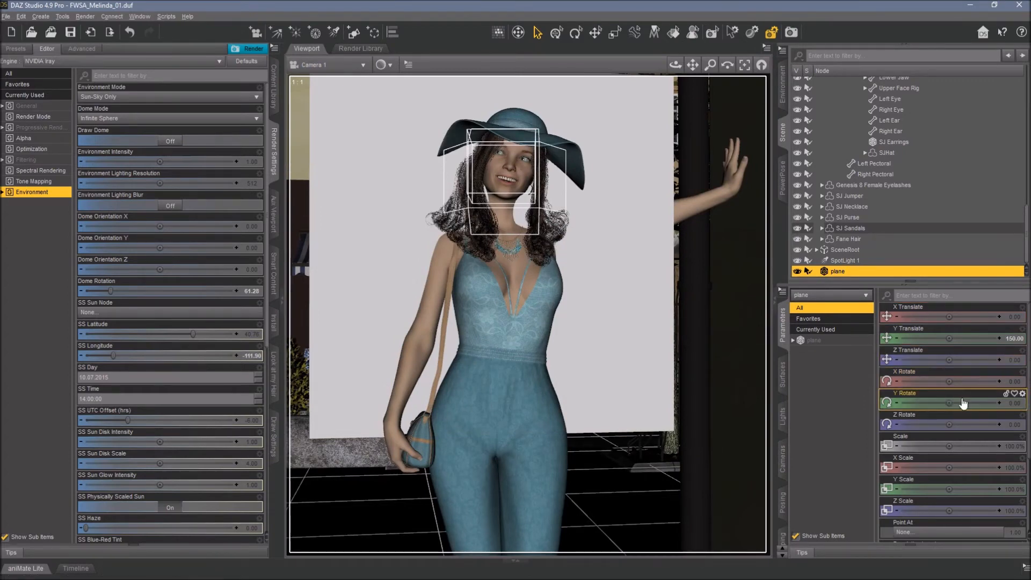
{"action": "left_click_drag", "start_coordinate": [948, 382], "coordinate": [967, 381]}
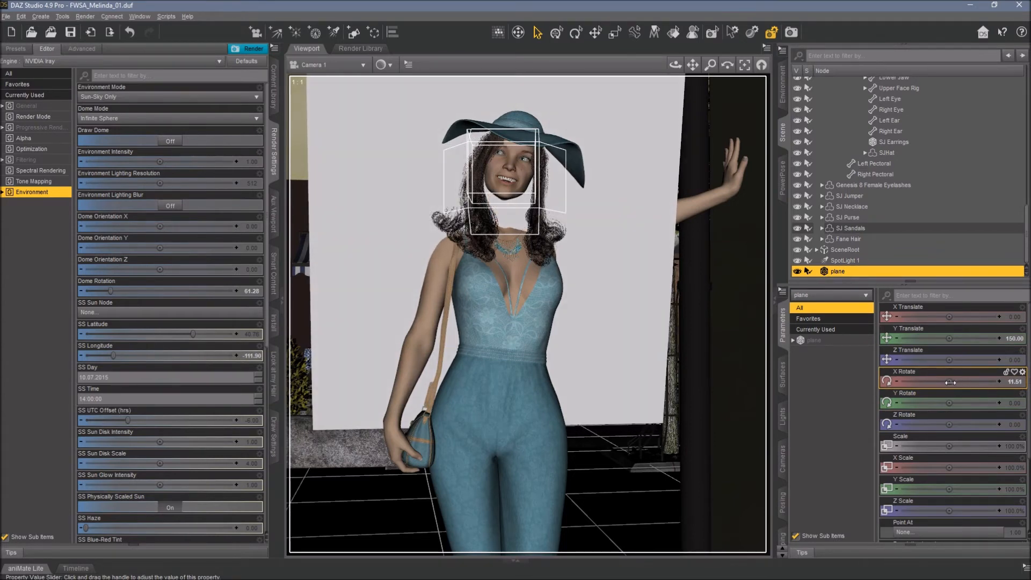
{"action": "mouse_move", "coordinate": [950, 384]}
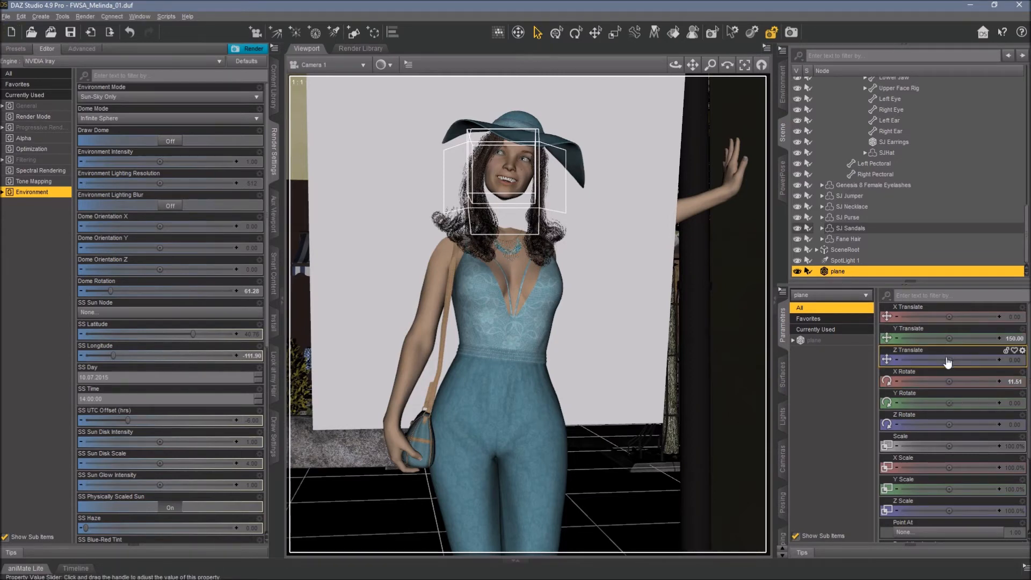
{"action": "left_click_drag", "start_coordinate": [951, 360], "coordinate": [976, 360]}
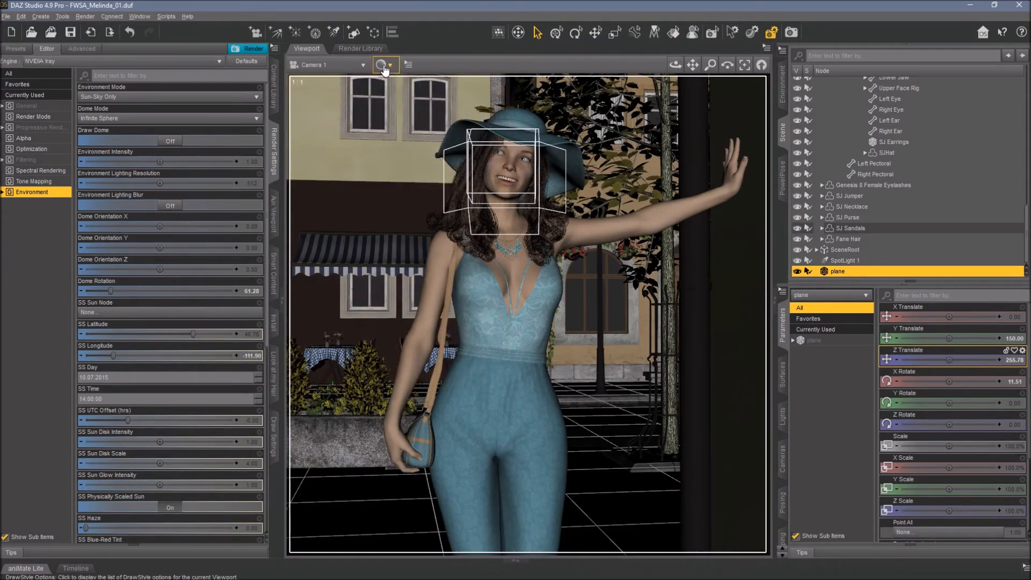
- Change the viewport display to NVIDIA Iray and apply the emissive Iray Uber shader to the plane's surface
{"action": "left_click", "coordinate": [383, 65]}
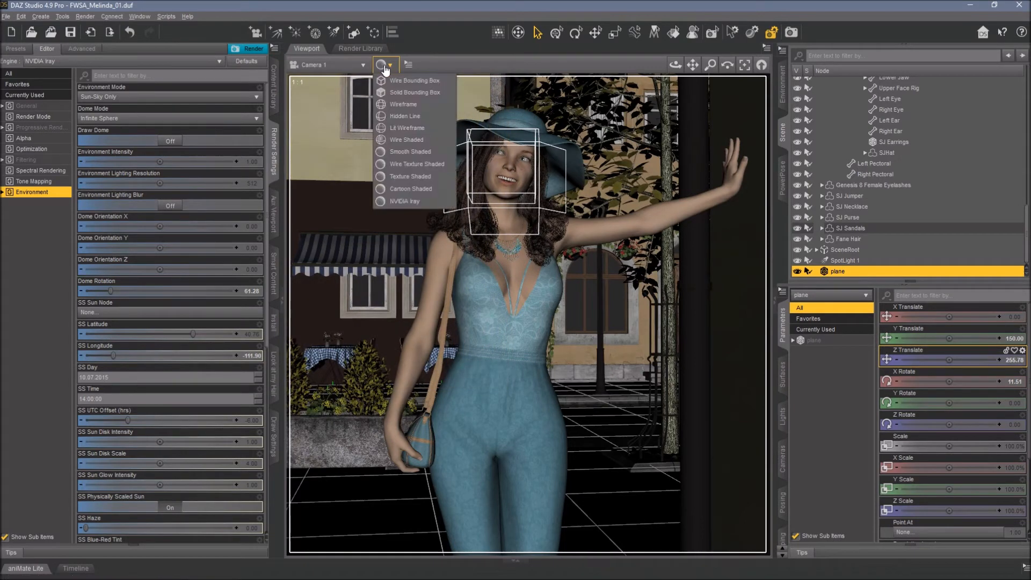
{"action": "left_click", "coordinate": [404, 202]}
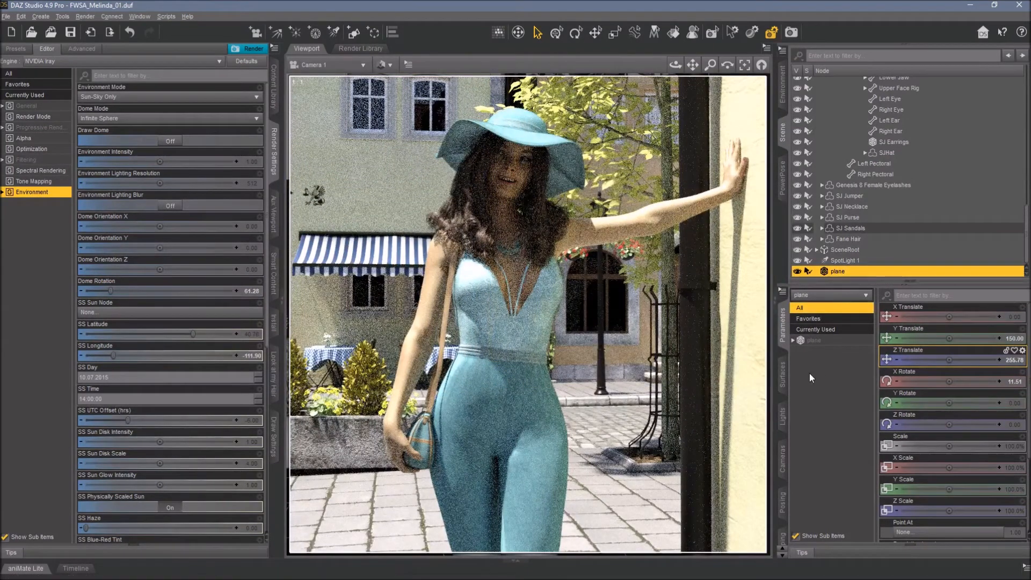
{"action": "left_click", "coordinate": [785, 380]}
{"action": "left_click", "coordinate": [820, 360]}
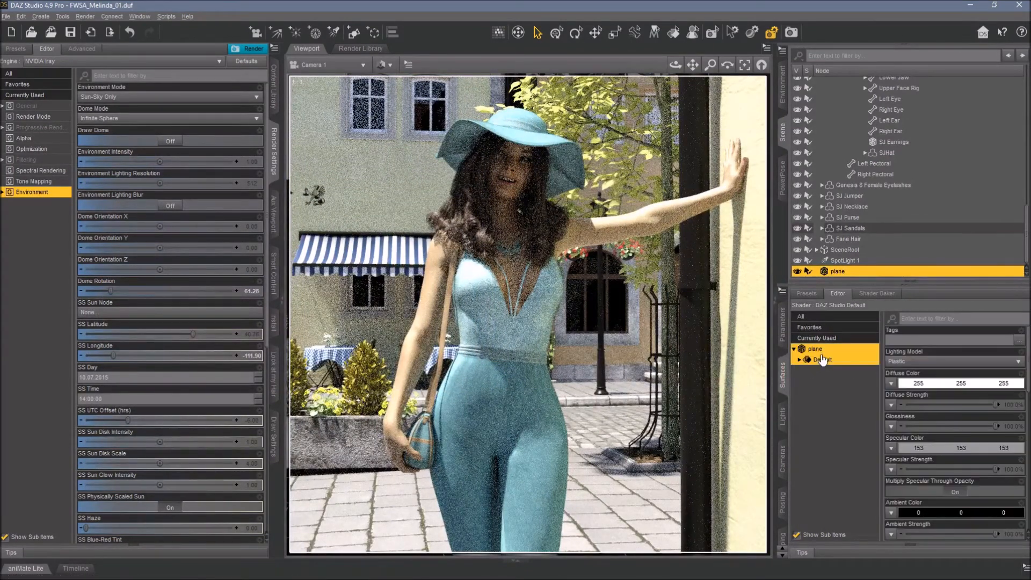
{"action": "scroll", "coordinate": [944, 376], "scroll_direction": "up", "scroll_amount": 10}
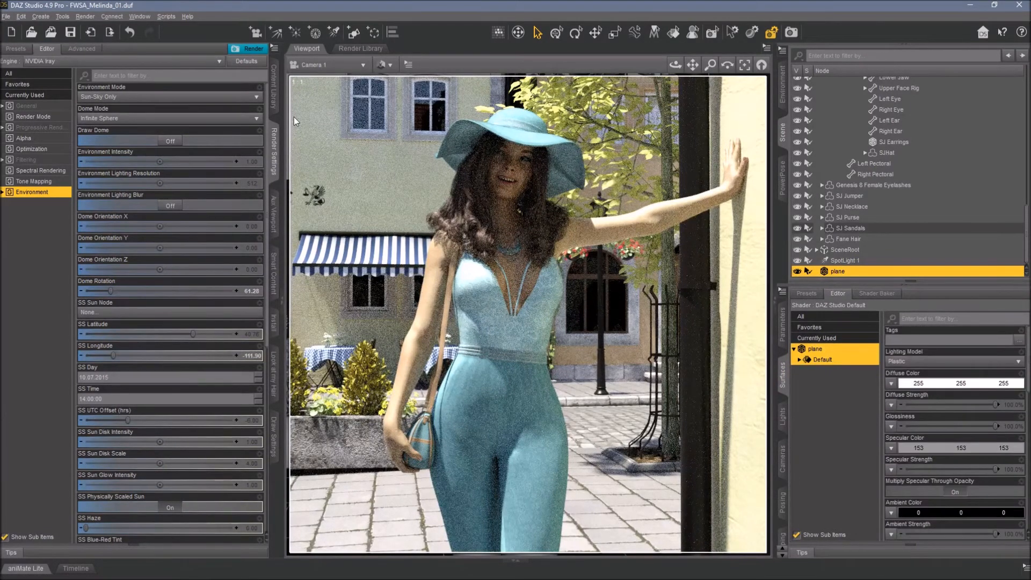
{"action": "left_click", "coordinate": [166, 16]}
{"action": "left_click", "coordinate": [169, 31]}
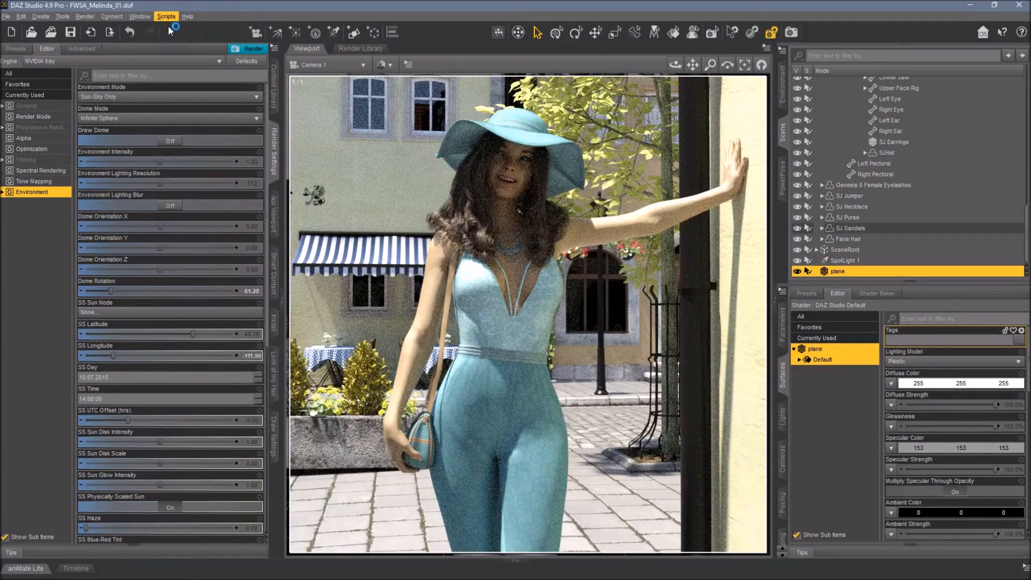
- Set the plane's Emission Temperature to 6500 K, turn on Two Sided Light and set its Luminance Units to kcd/m^2
{"action": "scroll", "coordinate": [945, 381], "scroll_direction": "down", "scroll_amount": 15}
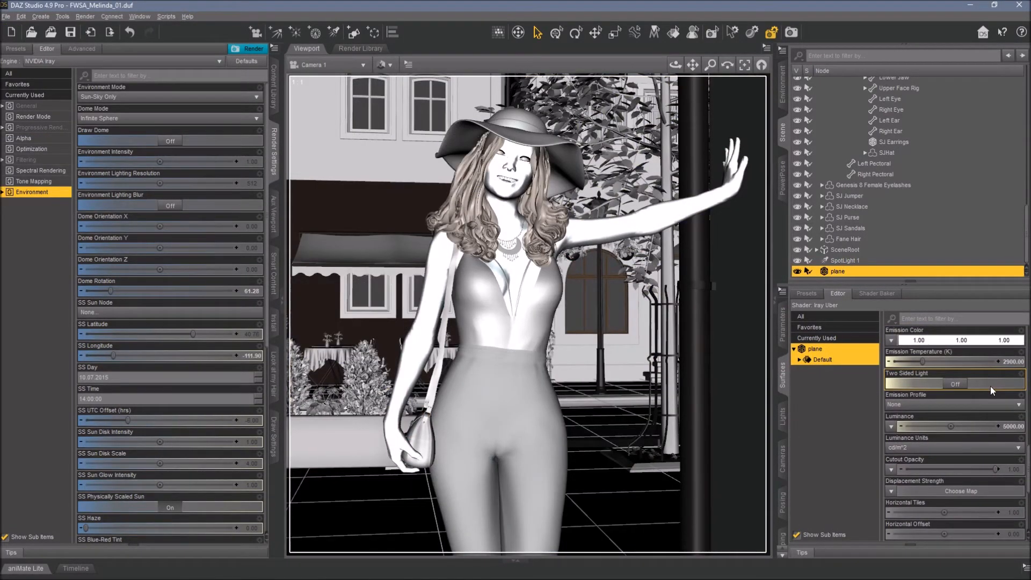
{"action": "left_click", "coordinate": [1008, 362]}
{"action": "type", "text": "6500"}
{"action": "key", "text": "Return"}
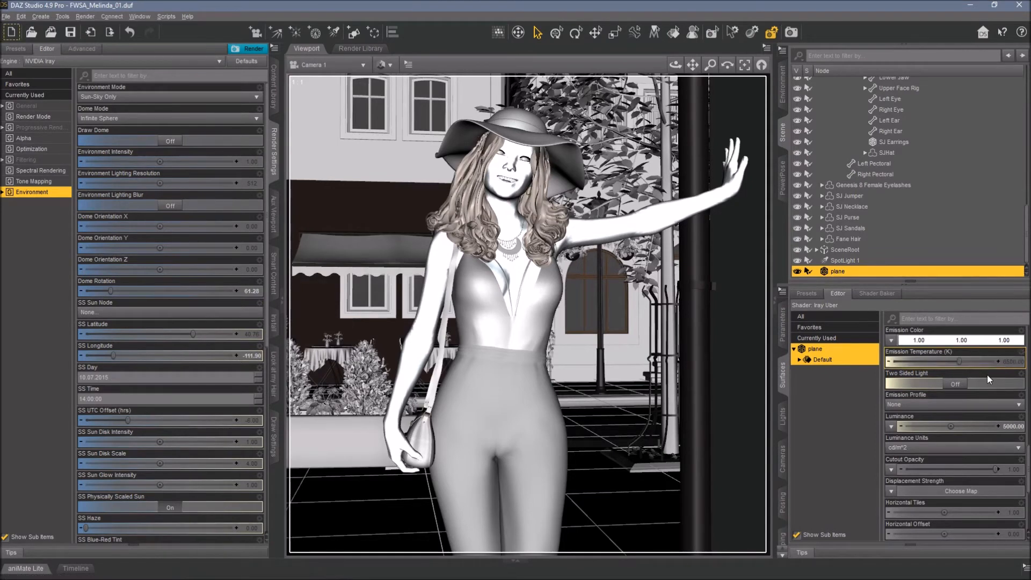
{"action": "left_click", "coordinate": [956, 384]}
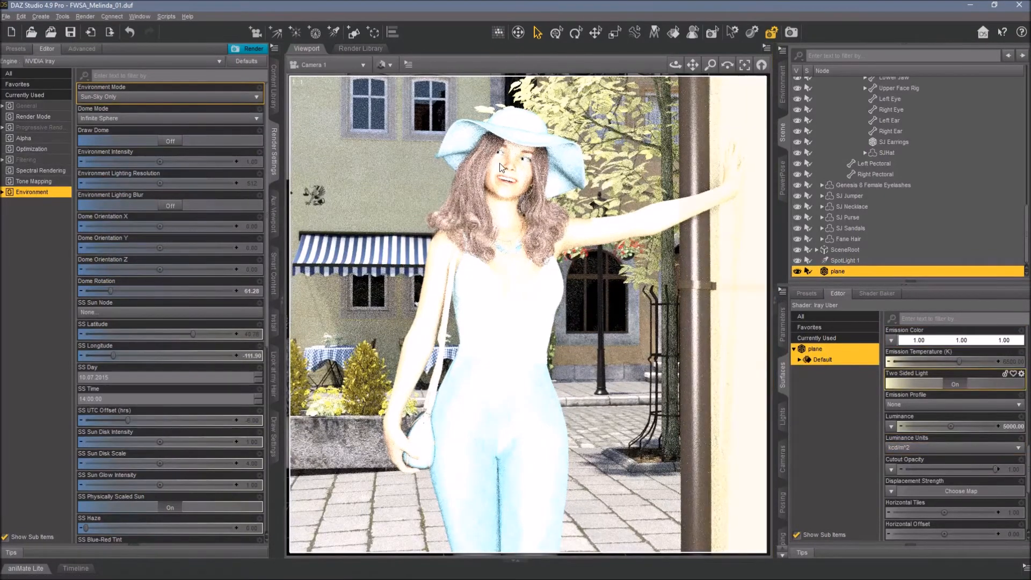
- Try a Luminance of 500 on the plane's surface and reduce it to 250
{"action": "left_click", "coordinate": [1012, 426]}
{"action": "type", "text": "50"}
{"action": "key", "text": "Return"}
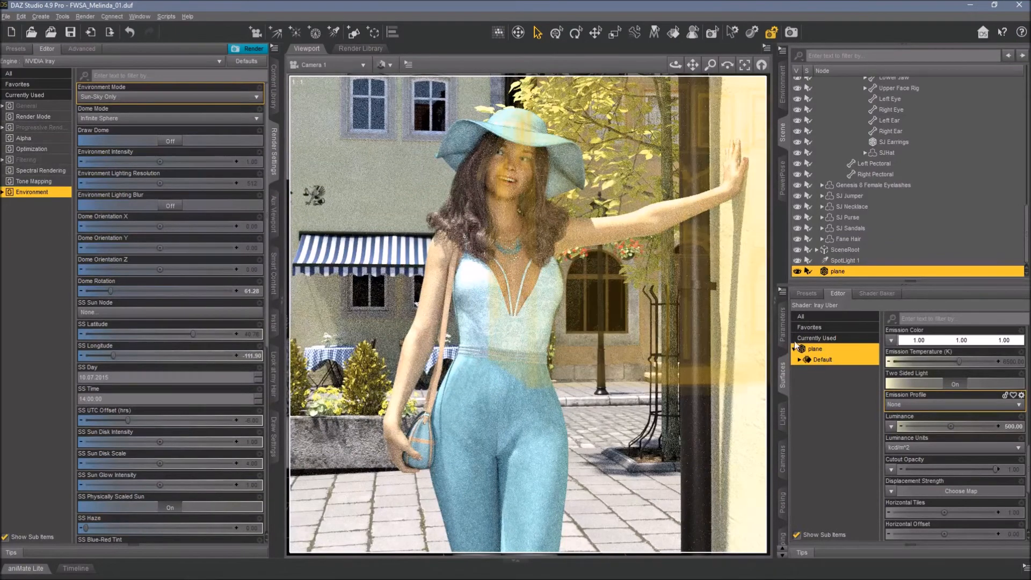
{"action": "left_click", "coordinate": [1011, 428]}
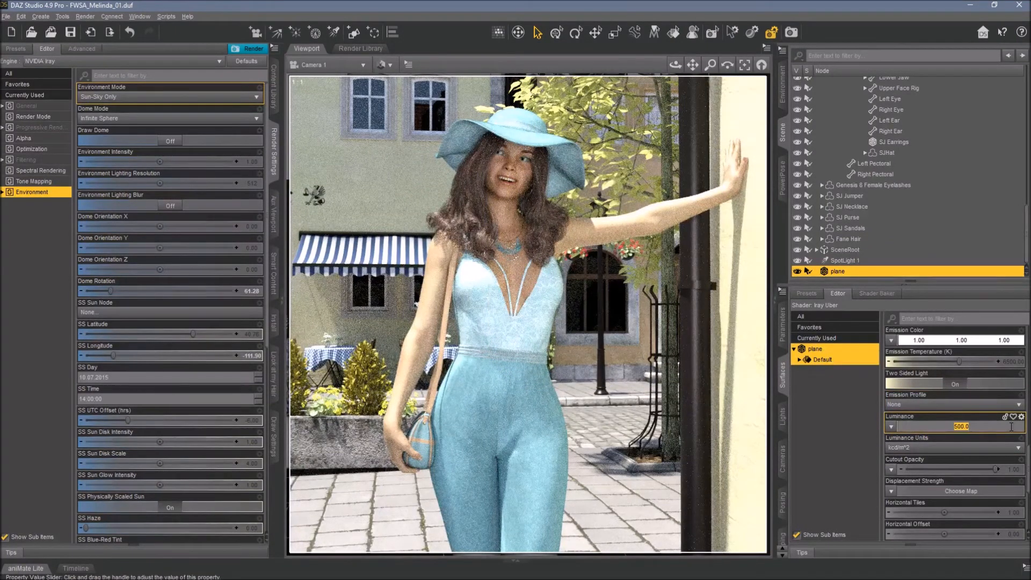
{"action": "type", "text": "250"}
{"action": "key", "text": "Return"}
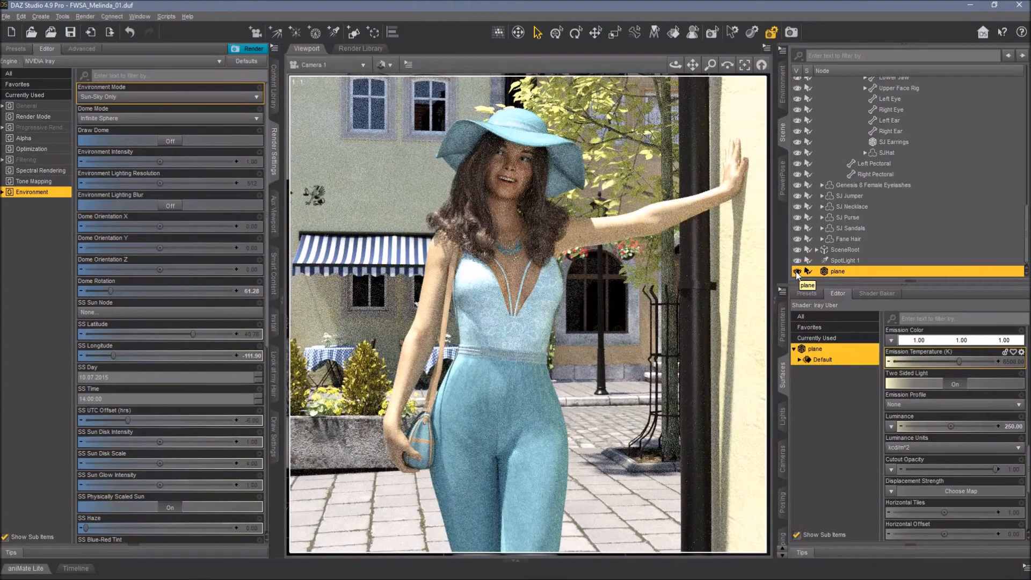
- Hide the plane and show it again to compare the figure's lighting with and without it
{"action": "left_click", "coordinate": [798, 272]}
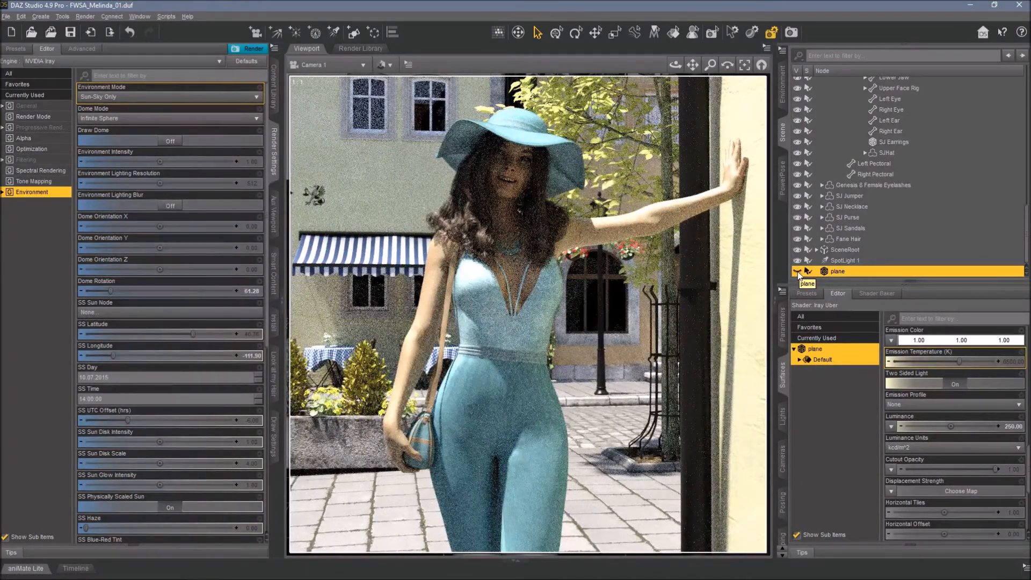
{"action": "left_click", "coordinate": [799, 272]}
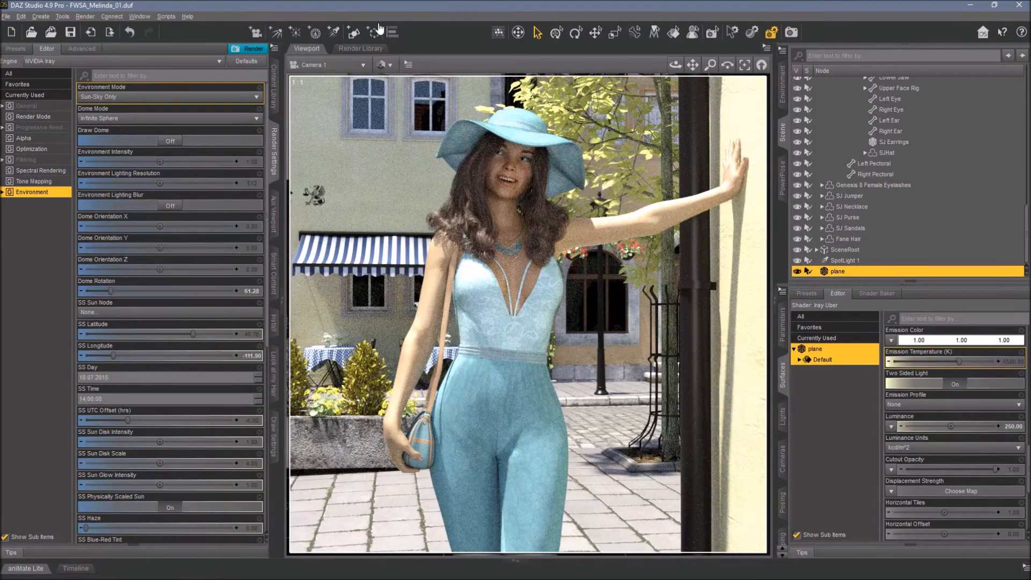
- Change the viewport display to Texture Shaded and save the scene
{"action": "left_click", "coordinate": [386, 65]}
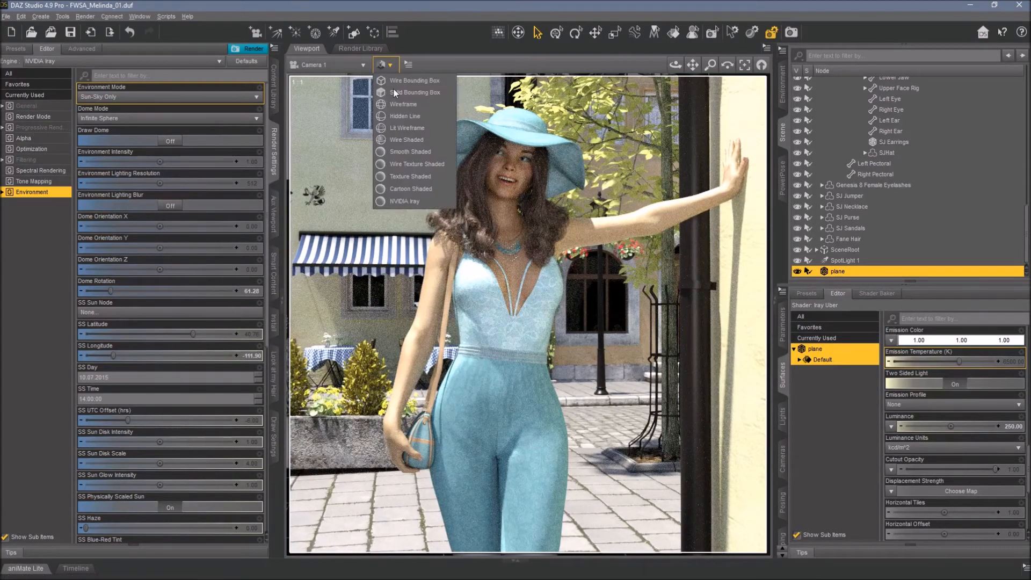
{"action": "left_click", "coordinate": [406, 179]}
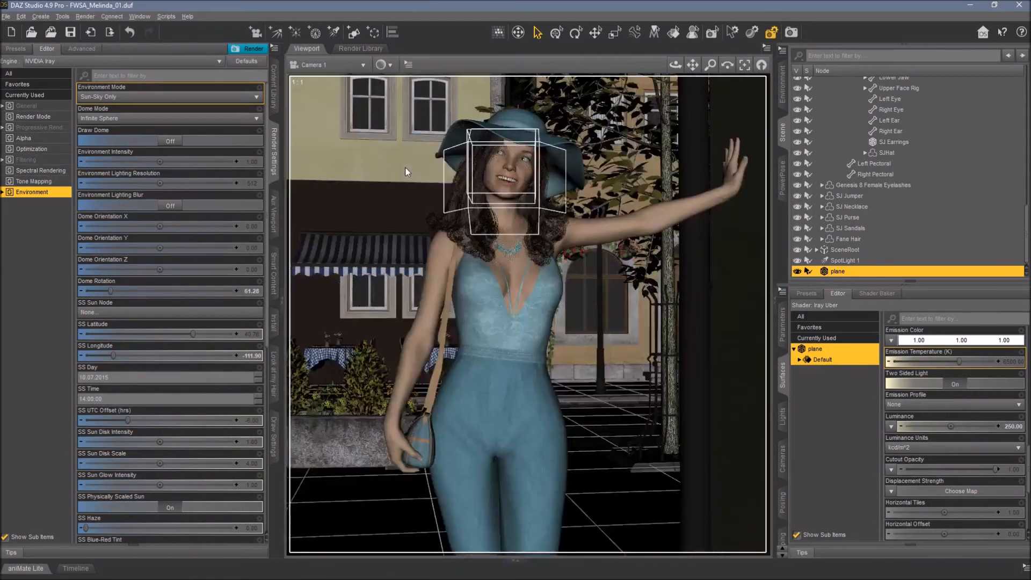
{"action": "left_click", "coordinate": [73, 34]}
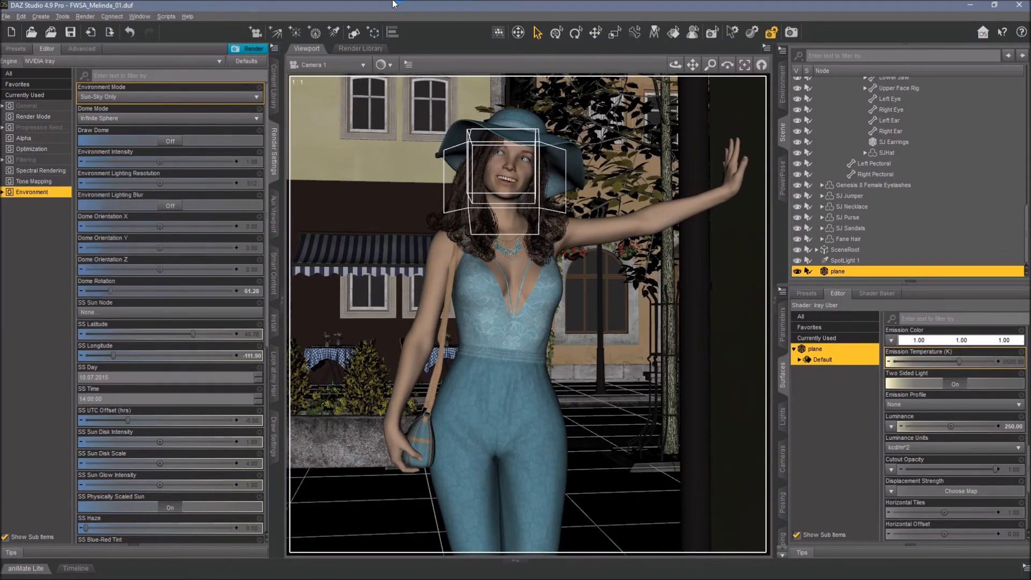
- Render the Camera 1 view with Iray and bring the render window back to the front
{"action": "left_click", "coordinate": [792, 33]}
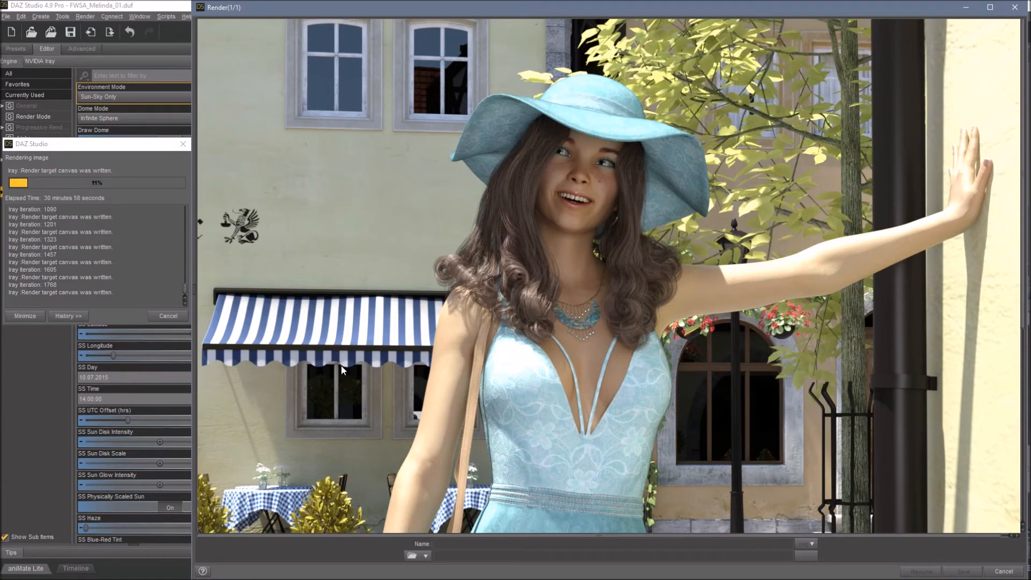
{"action": "left_click", "coordinate": [41, 197]}
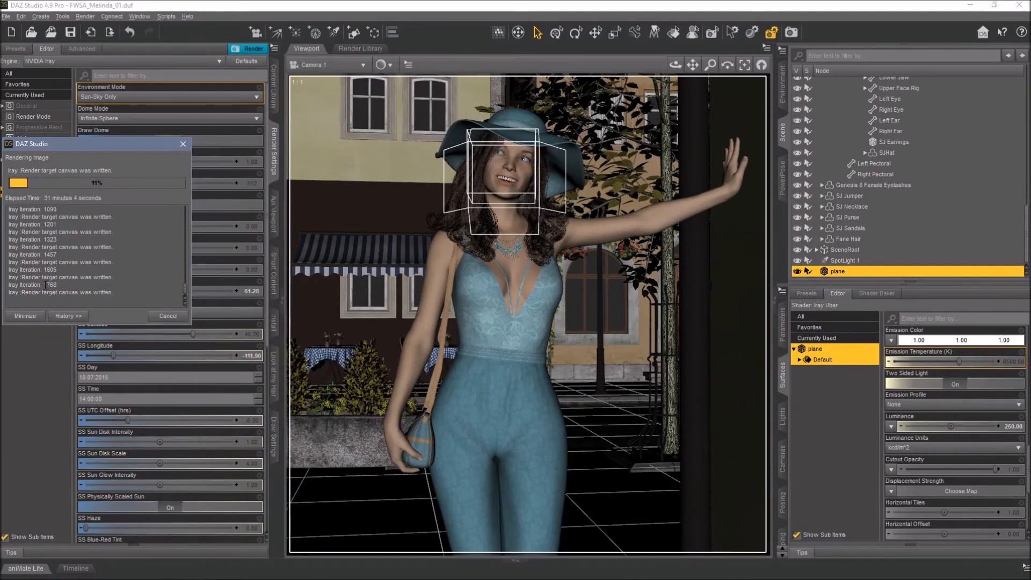
{"action": "mouse_move", "coordinate": [371, 579]}
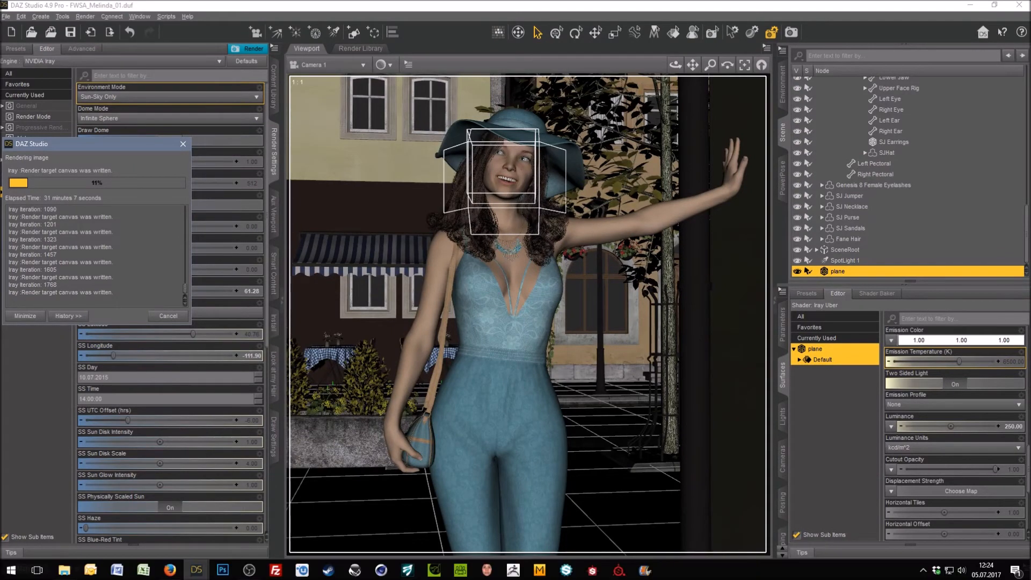
{"action": "mouse_move", "coordinate": [197, 570]}
{"action": "left_click", "coordinate": [256, 517]}
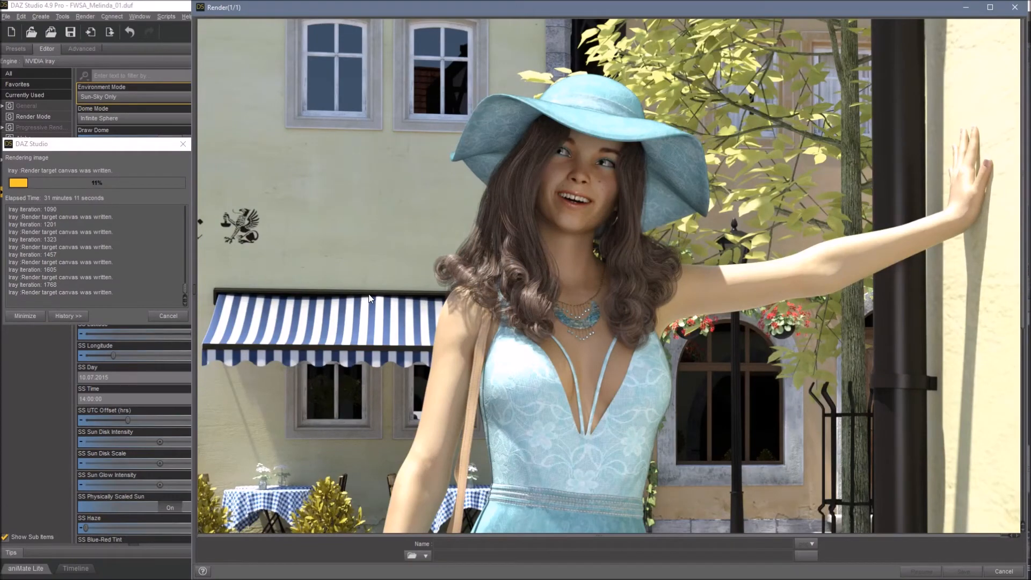
- Look over the running Iray render from the hat down to the handbag and back up
{"action": "scroll", "coordinate": [372, 295], "scroll_direction": "down", "scroll_amount": 5}
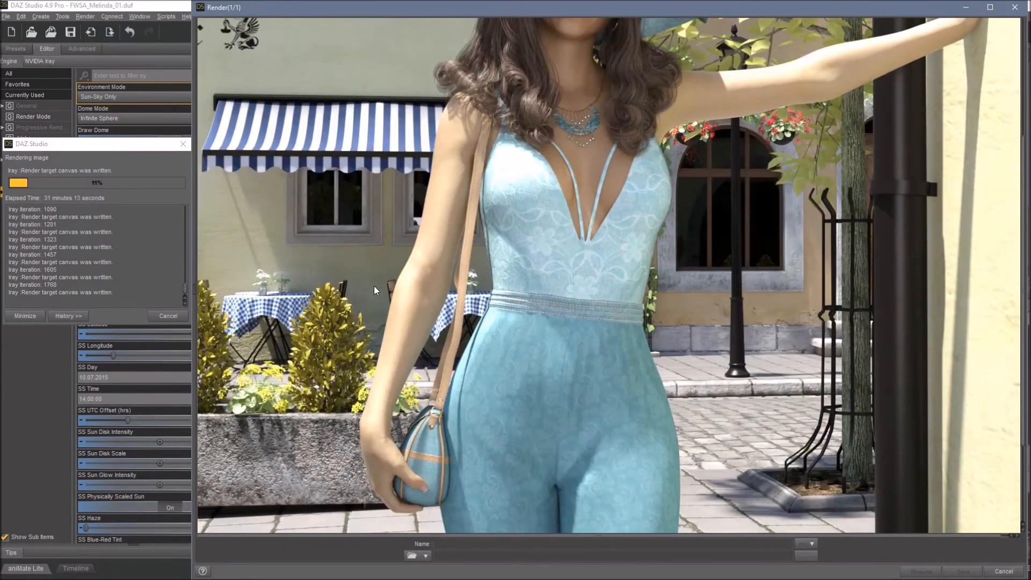
{"action": "scroll", "coordinate": [374, 290], "scroll_direction": "up", "scroll_amount": 5}
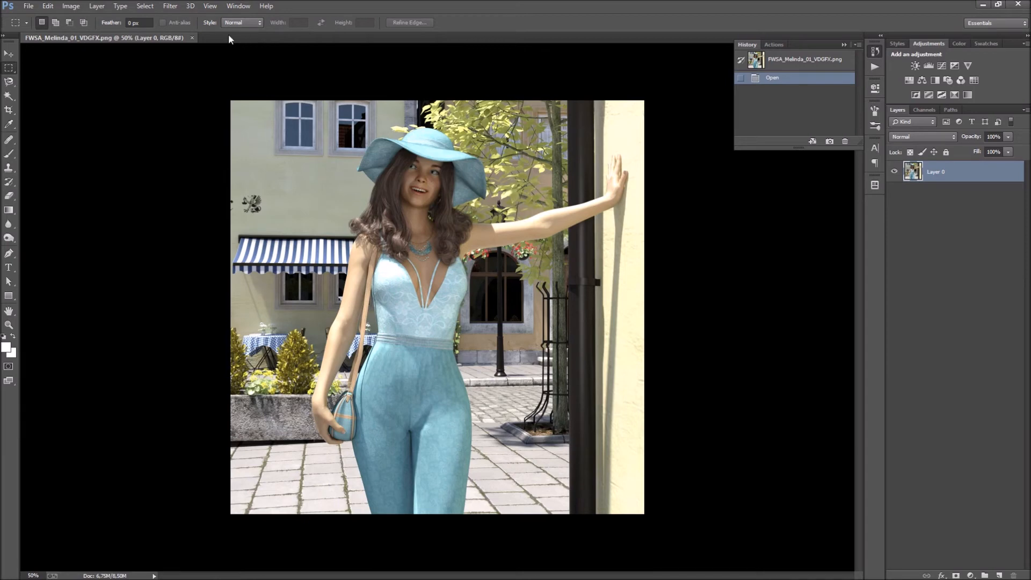
- Open the Camera Raw filter on the render in Photoshop, try strong positive and negative Clarity, and set it to +78
{"action": "left_click", "coordinate": [175, 7]}
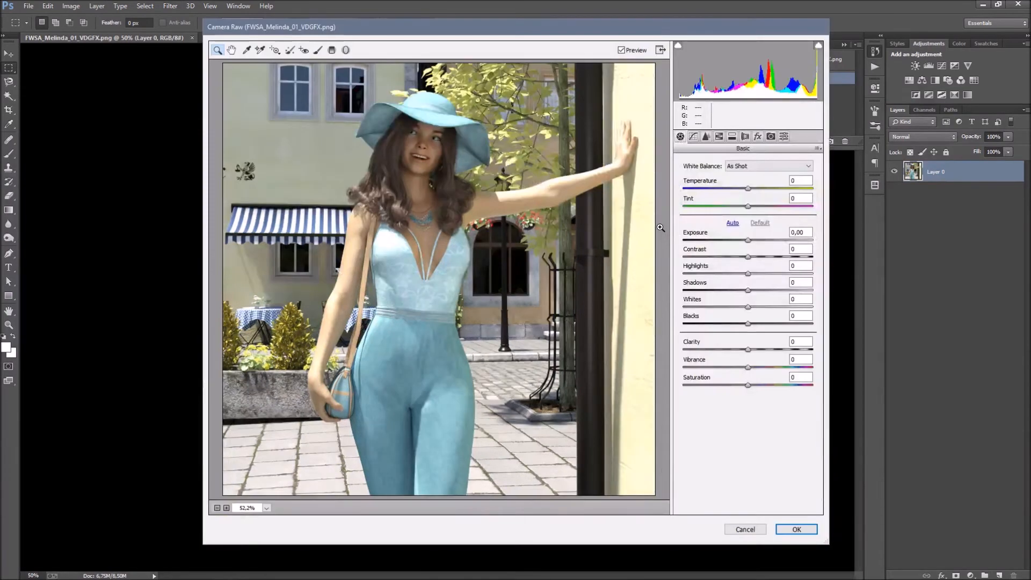
{"action": "left_click_drag", "start_coordinate": [748, 350], "coordinate": [805, 348]}
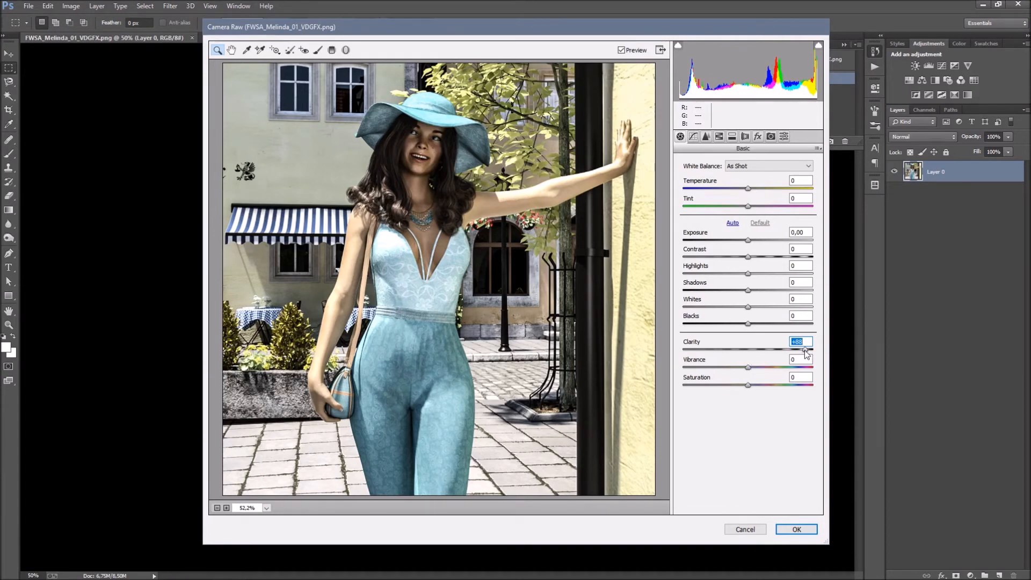
{"action": "left_click_drag", "start_coordinate": [805, 350], "coordinate": [707, 350]}
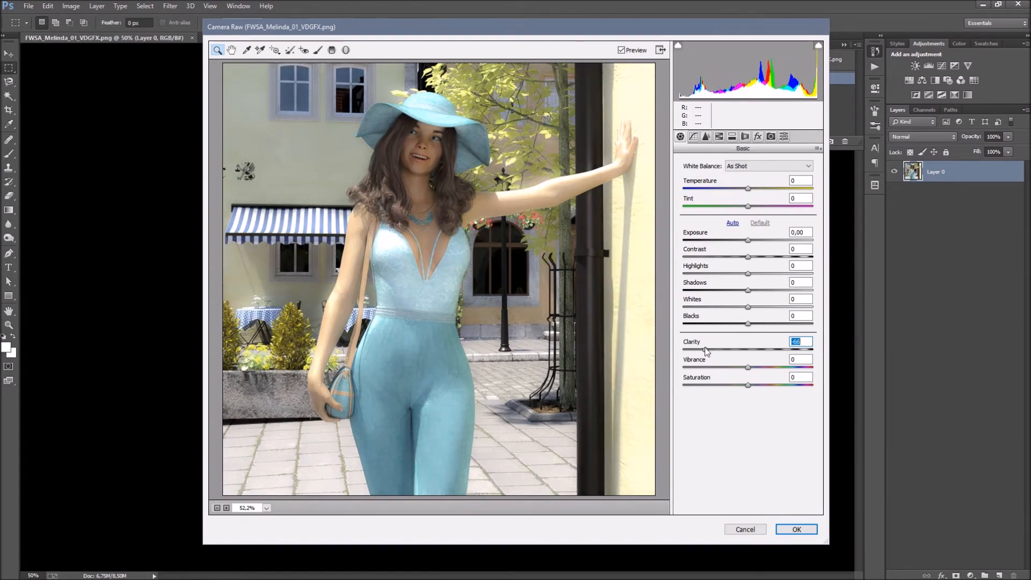
{"action": "key", "text": "Up"}
{"action": "left_click_drag", "start_coordinate": [688, 350], "coordinate": [798, 355]}
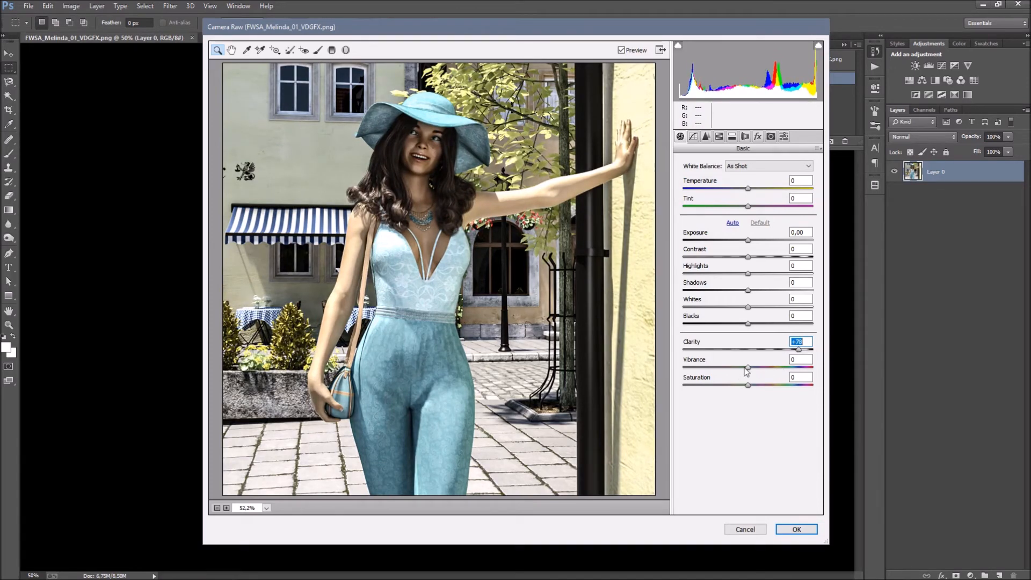
- Set Vibrance to +62, try a strong Saturation and bring it down to +3
{"action": "left_click_drag", "start_coordinate": [748, 367], "coordinate": [788, 366]}
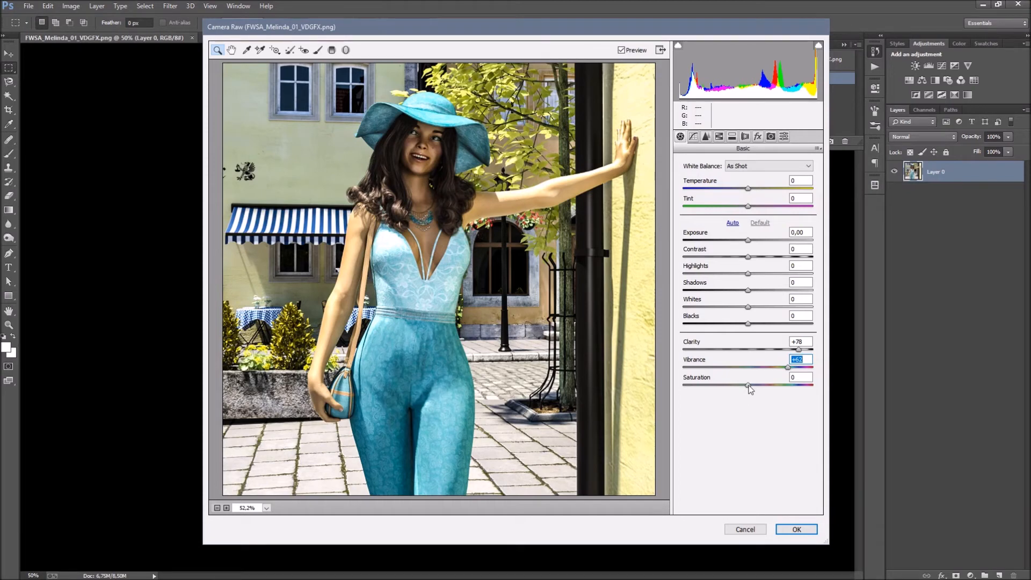
{"action": "left_click_drag", "start_coordinate": [749, 386], "coordinate": [788, 387]}
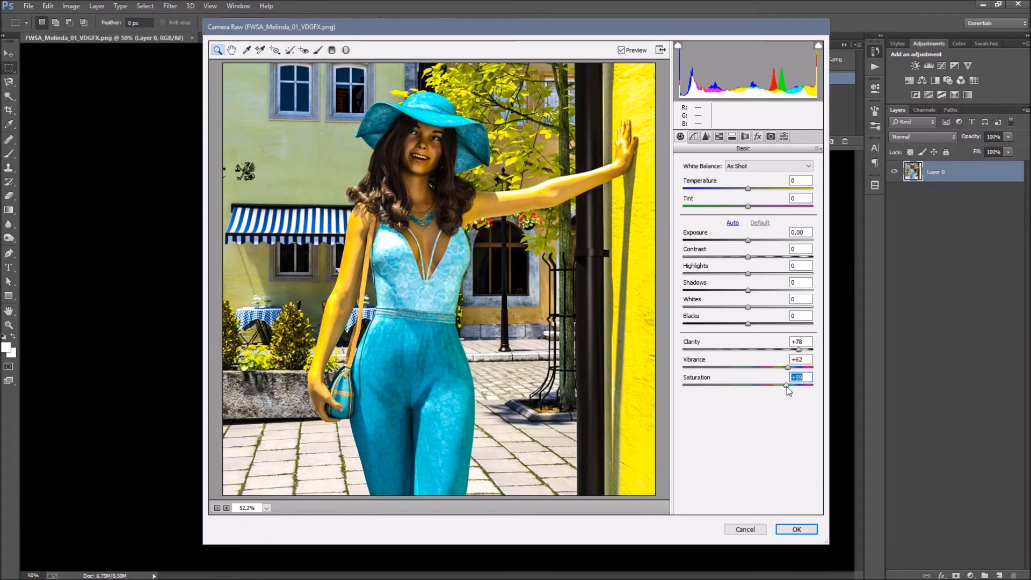
{"action": "left_click_drag", "start_coordinate": [786, 385], "coordinate": [753, 392]}
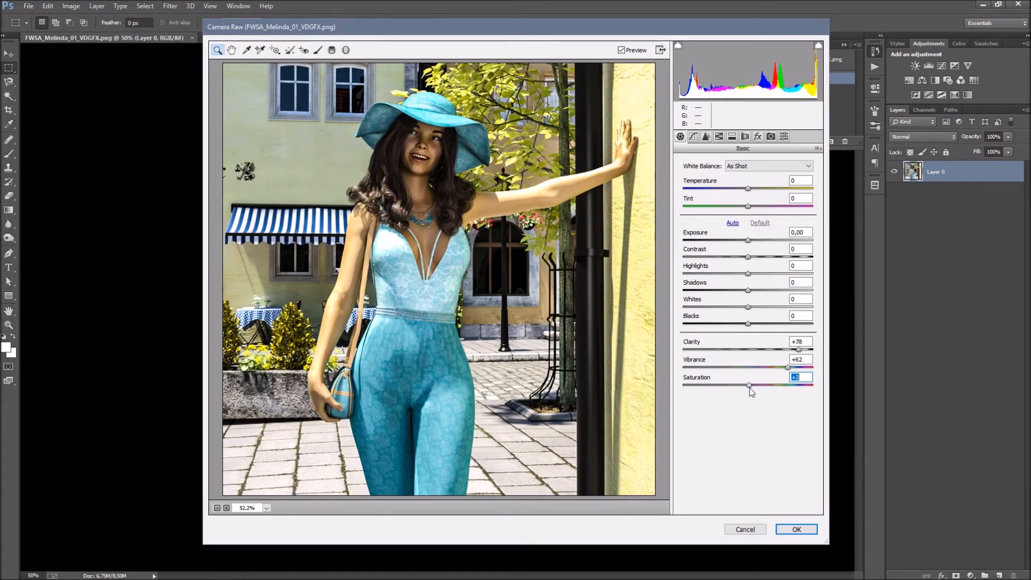
{"action": "left_click_drag", "start_coordinate": [751, 392], "coordinate": [751, 391]}
- Set Exposure to +0.40, Contrast to +8 and Highlights to +4 in the Camera Raw filter
{"action": "left_click", "coordinate": [750, 242]}
{"action": "left_click_drag", "start_coordinate": [750, 245], "coordinate": [756, 248]}
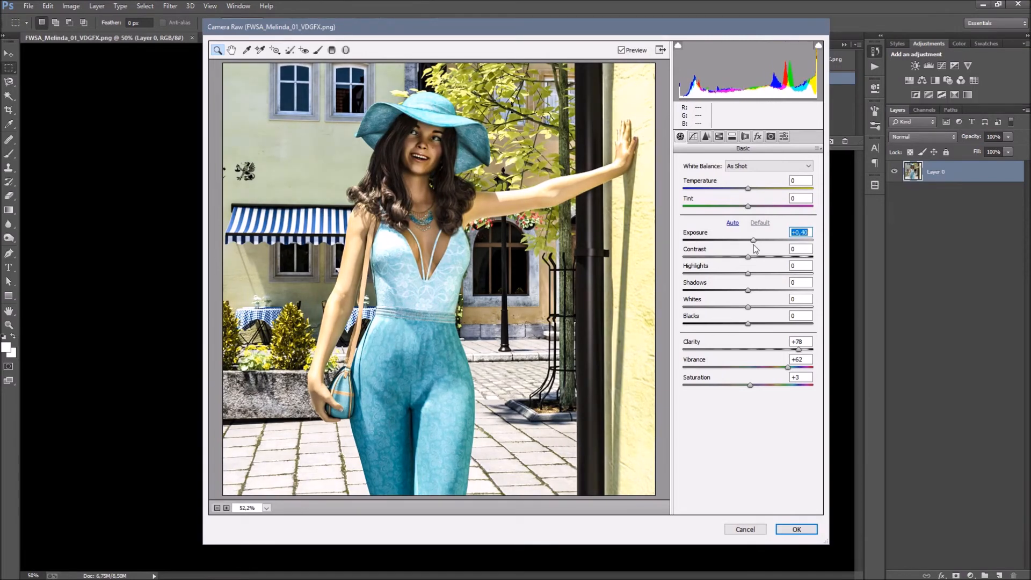
{"action": "left_click_drag", "start_coordinate": [747, 257], "coordinate": [755, 260]}
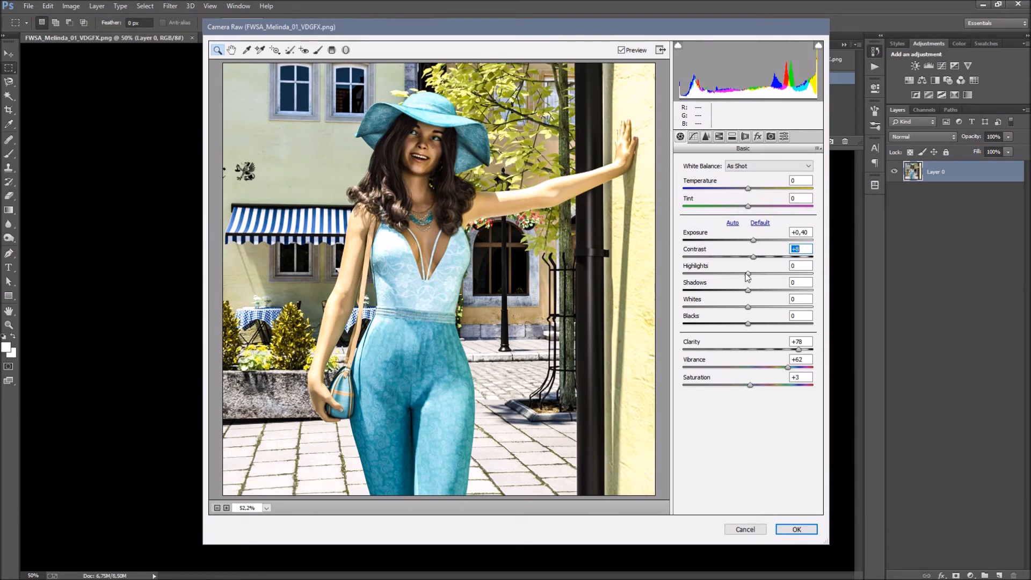
{"action": "mouse_move", "coordinate": [749, 275]}
{"action": "left_mouse_down"}
{"action": "mouse_move", "coordinate": [718, 275]}
{"action": "mouse_move", "coordinate": [767, 274]}
{"action": "left_mouse_up"}
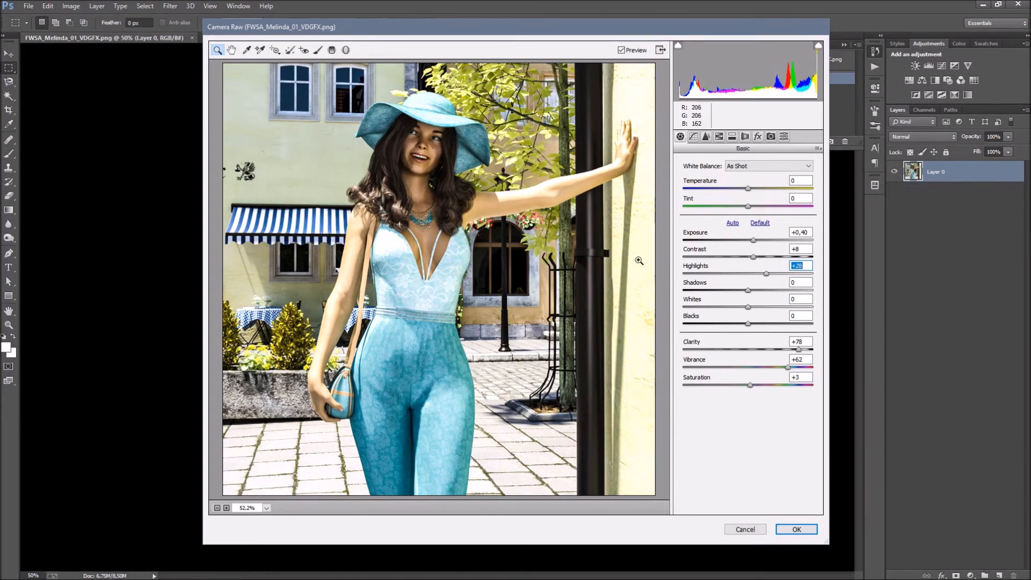
{"action": "mouse_move", "coordinate": [767, 273]}
{"action": "left_mouse_down"}
{"action": "mouse_move", "coordinate": [729, 279]}
{"action": "mouse_move", "coordinate": [764, 281]}
{"action": "mouse_move", "coordinate": [752, 279]}
{"action": "left_mouse_up"}
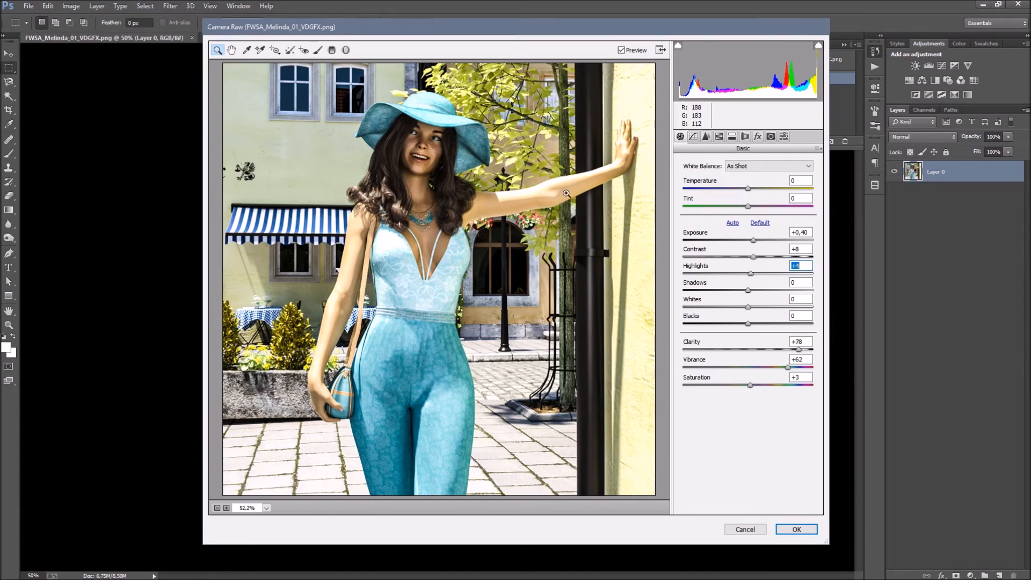
- Set Whites to -7, try Blacks at -100 and settle on -31
{"action": "mouse_move", "coordinate": [748, 308]}
{"action": "left_mouse_down"}
{"action": "mouse_move", "coordinate": [718, 309]}
{"action": "mouse_move", "coordinate": [809, 319]}
{"action": "mouse_move", "coordinate": [747, 320]}
{"action": "left_mouse_up"}
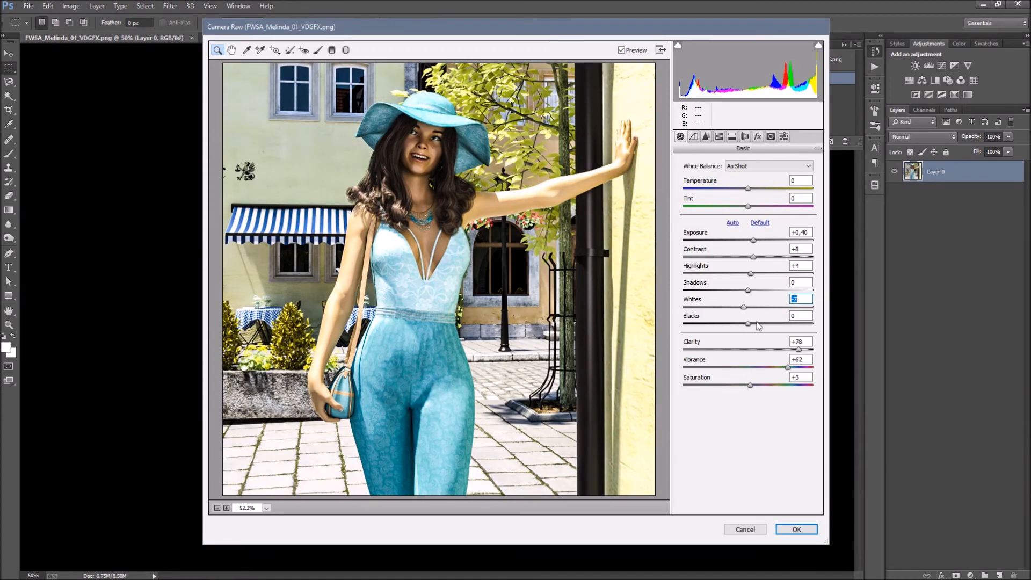
{"action": "left_click_drag", "start_coordinate": [749, 323], "coordinate": [681, 333]}
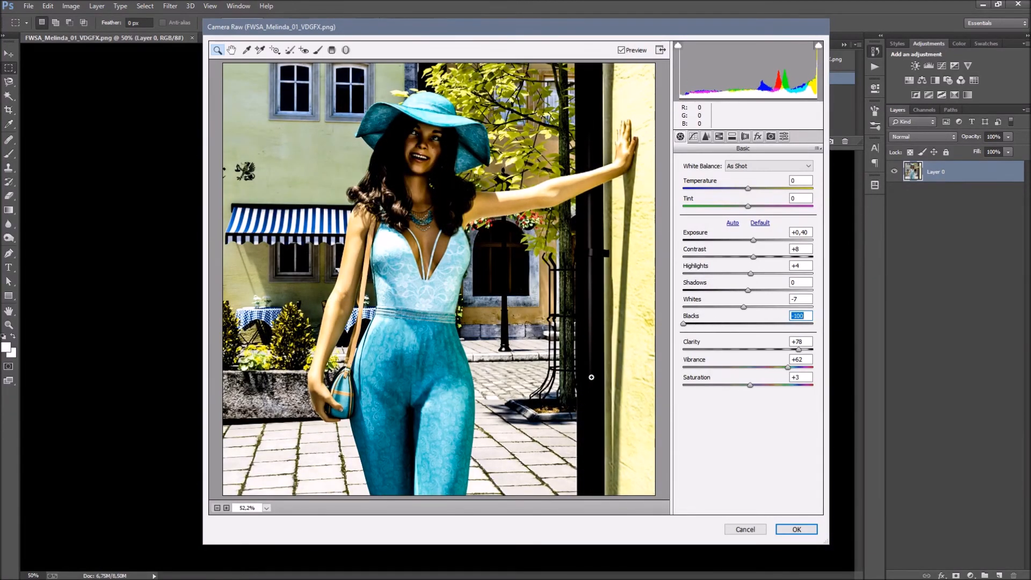
{"action": "left_click_drag", "start_coordinate": [684, 325], "coordinate": [728, 325]}
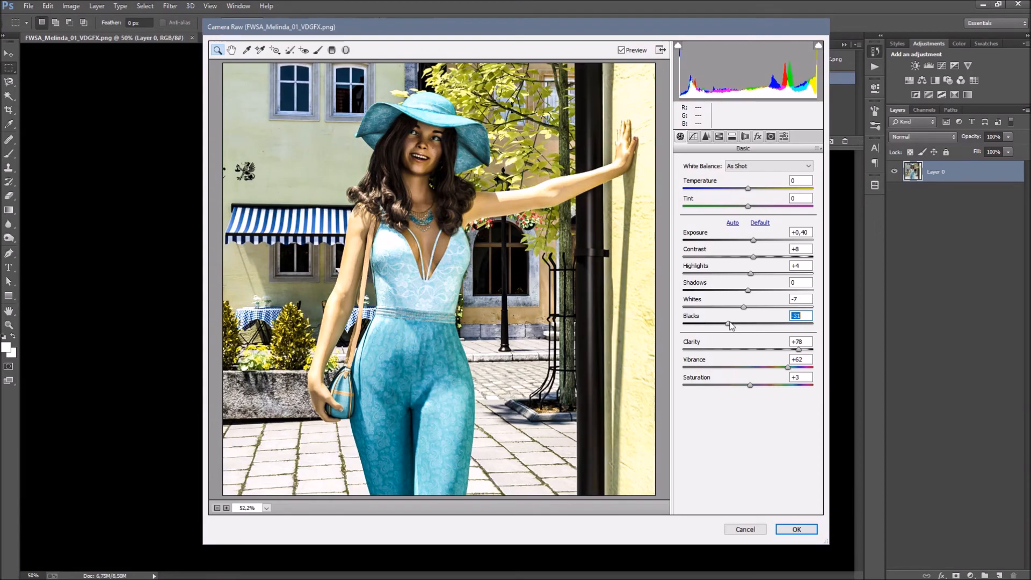
- Apply the Camera Raw filter and compare the filtered image with its originally opened state
{"action": "left_click", "coordinate": [797, 530]}
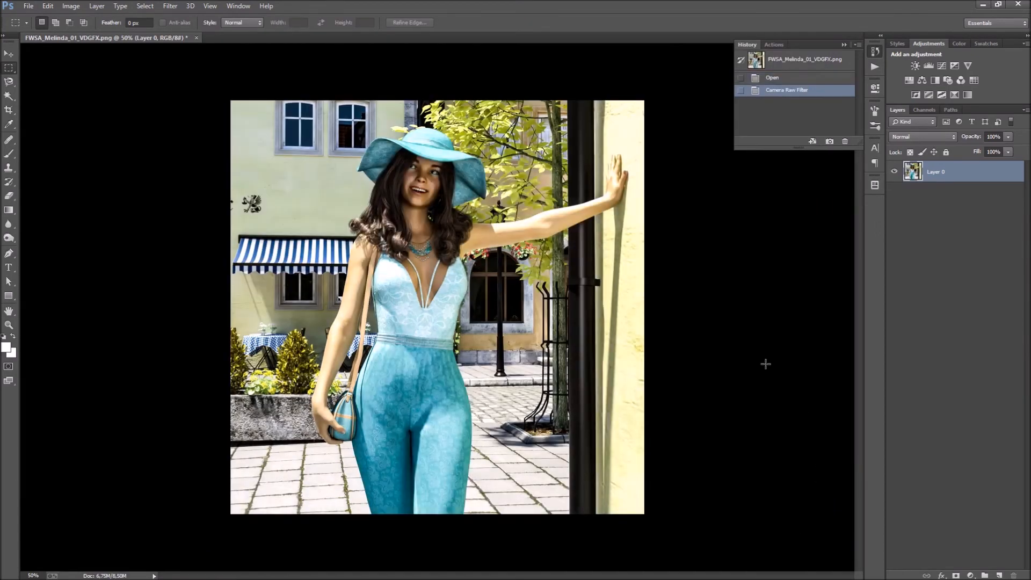
{"action": "left_click", "coordinate": [773, 78]}
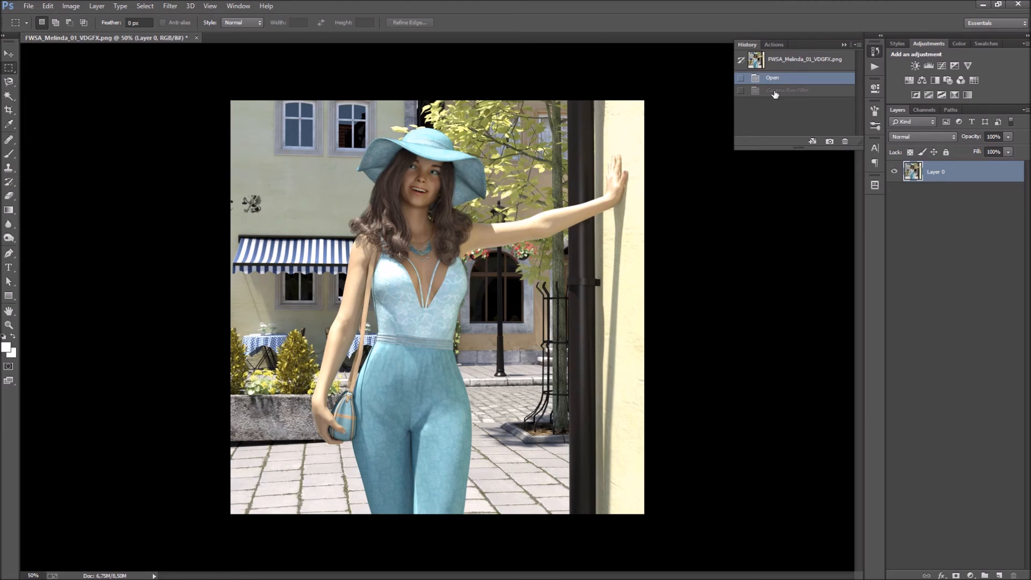
{"action": "left_click", "coordinate": [776, 92]}
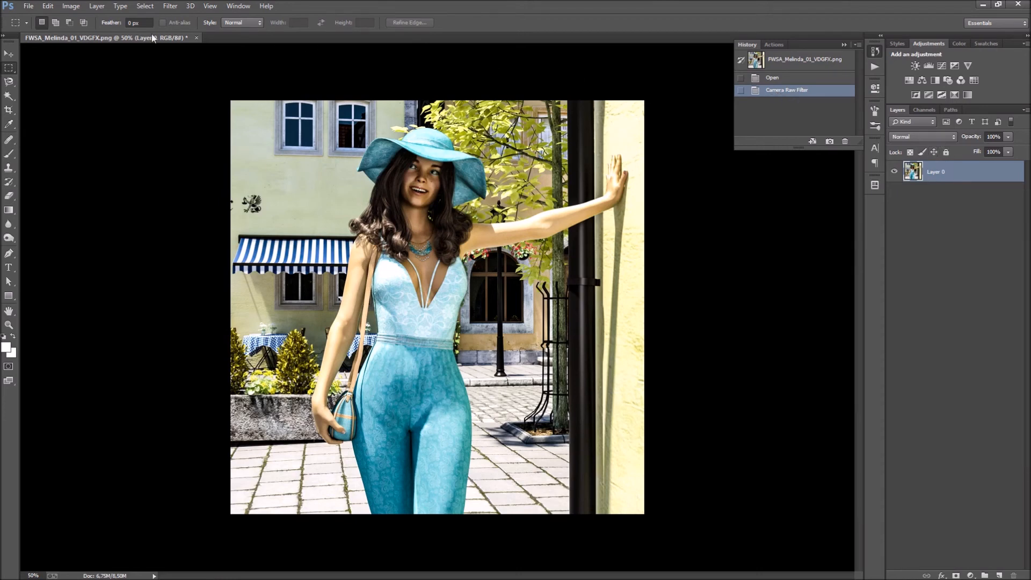
- Brighten the image with a Curves adjustment that maps RGB input 120 to output 134
{"action": "left_click", "coordinate": [71, 6]}
{"action": "mouse_move", "coordinate": [75, 33]}
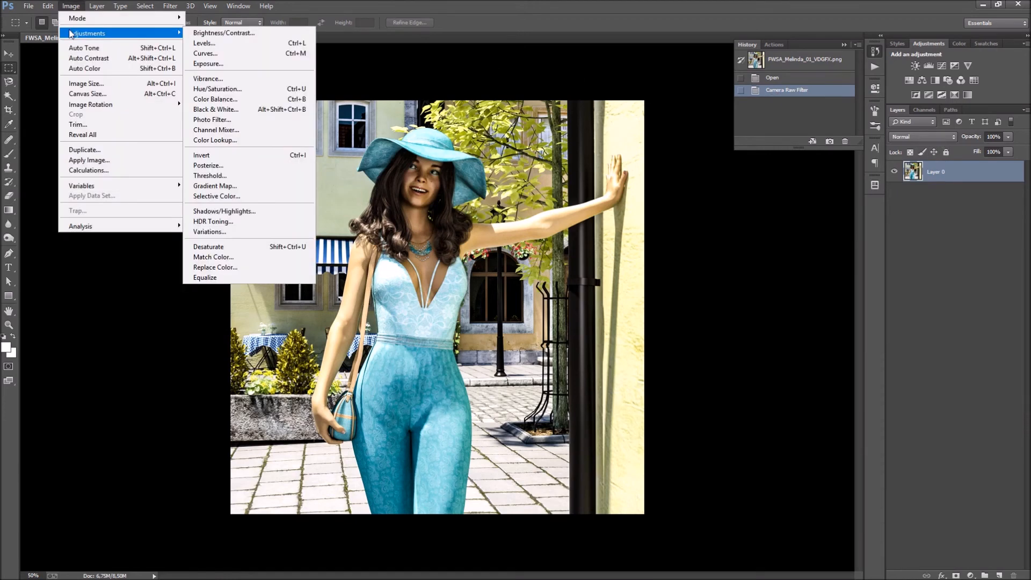
{"action": "left_click", "coordinate": [207, 53]}
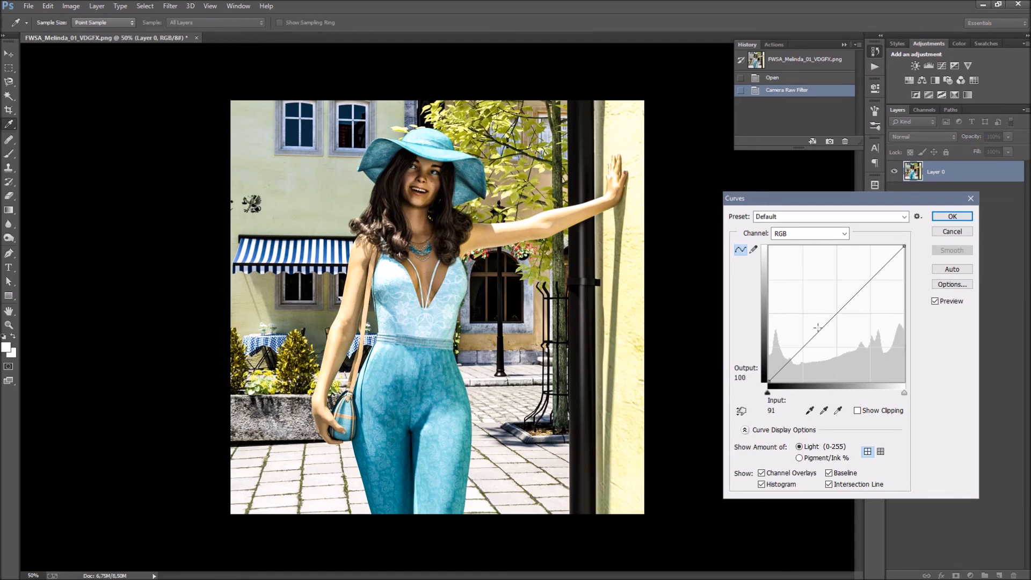
{"action": "left_click_drag", "start_coordinate": [837, 313], "coordinate": [833, 310]}
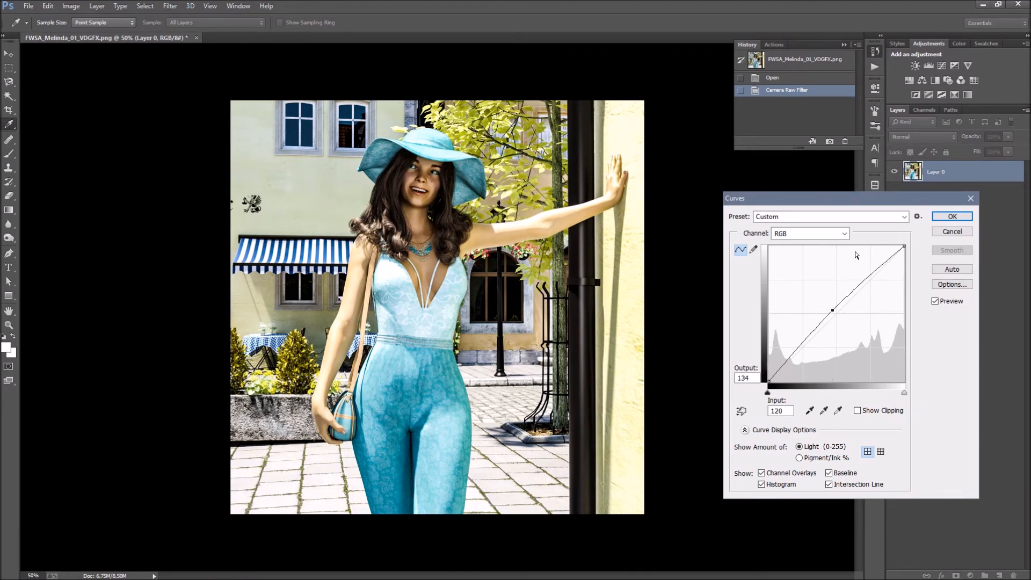
{"action": "left_click", "coordinate": [938, 217]}
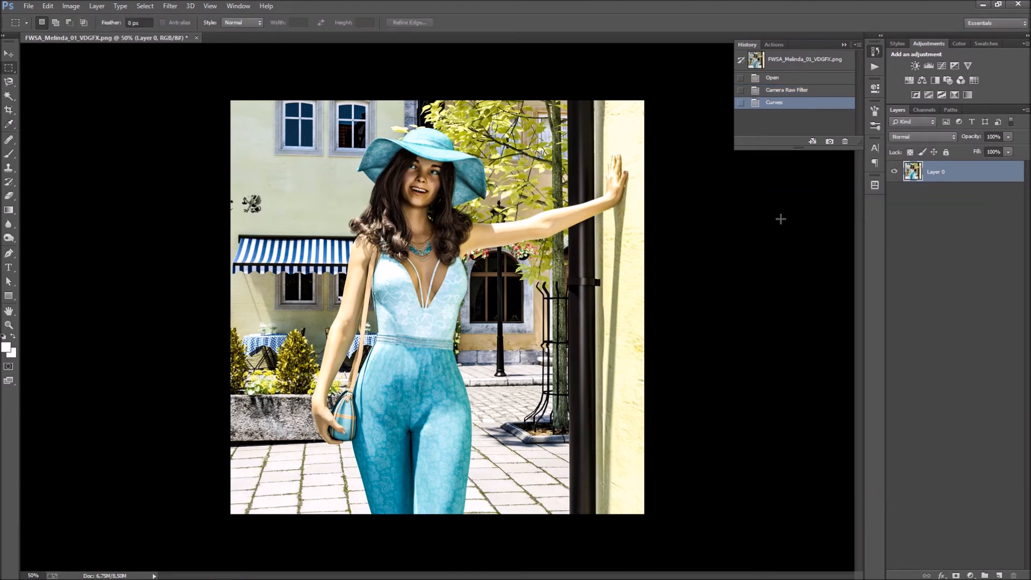
- Compare the image before and after the brightening Curves adjustment, ending on the adjusted state
{"action": "left_click", "coordinate": [793, 91]}
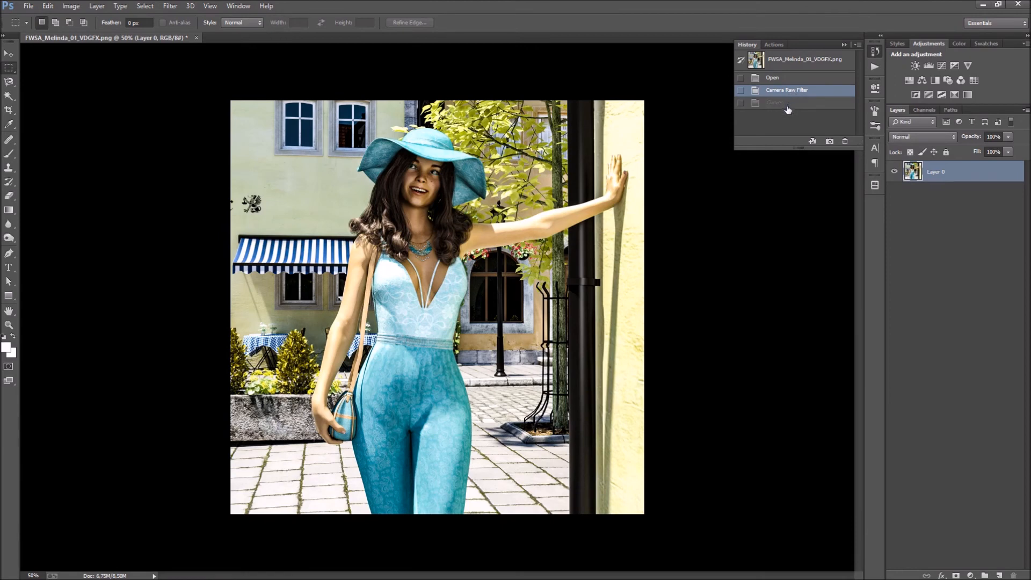
{"action": "left_click", "coordinate": [788, 103]}
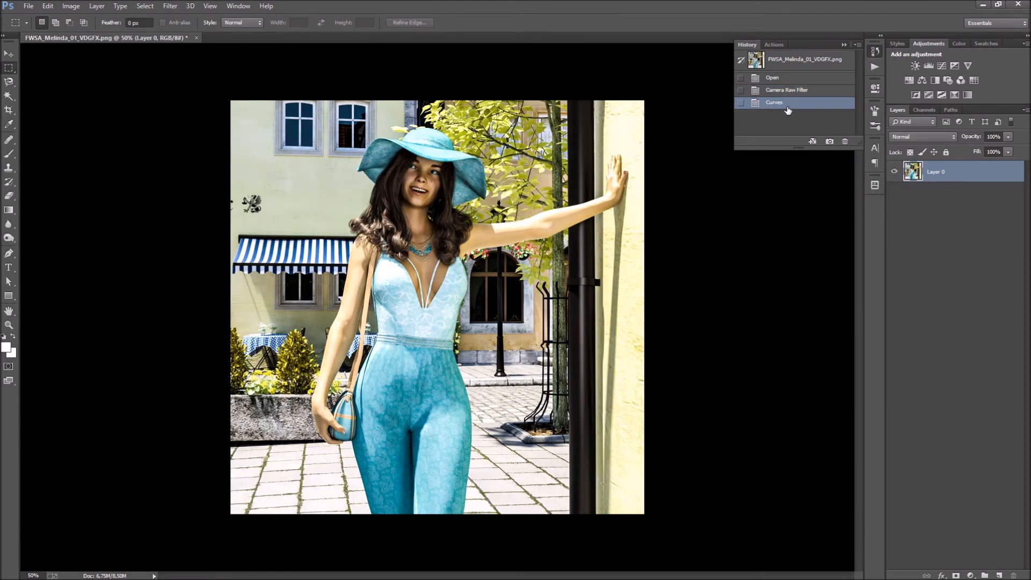
{"action": "left_click", "coordinate": [781, 96]}
{"action": "left_click", "coordinate": [780, 107]}
- Darken the midtones with a second Curves adjustment that maps RGB input 145 to output 122
{"action": "left_click", "coordinate": [75, 6]}
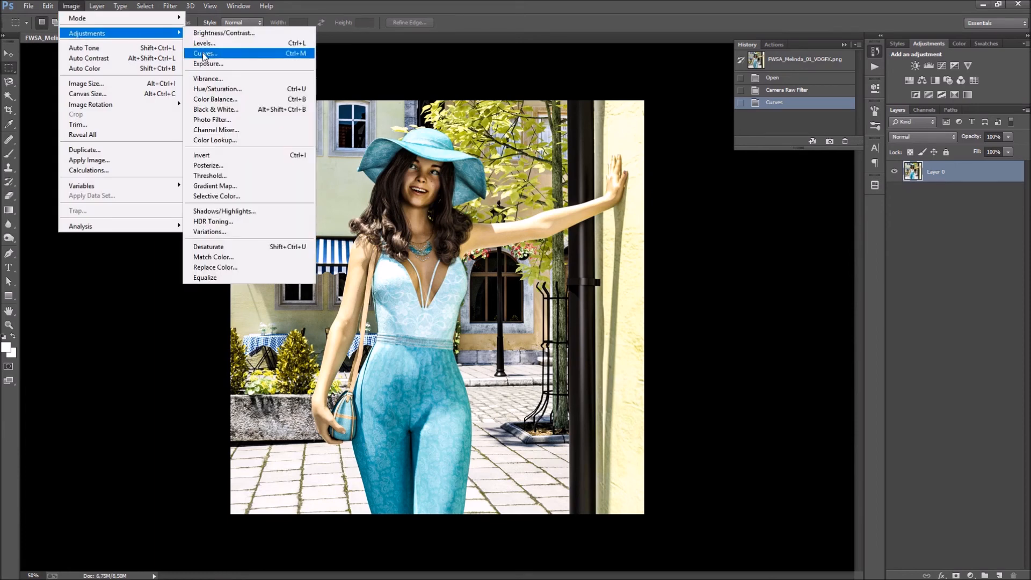
{"action": "left_click", "coordinate": [204, 53]}
{"action": "left_click_drag", "start_coordinate": [836, 319], "coordinate": [844, 322]}
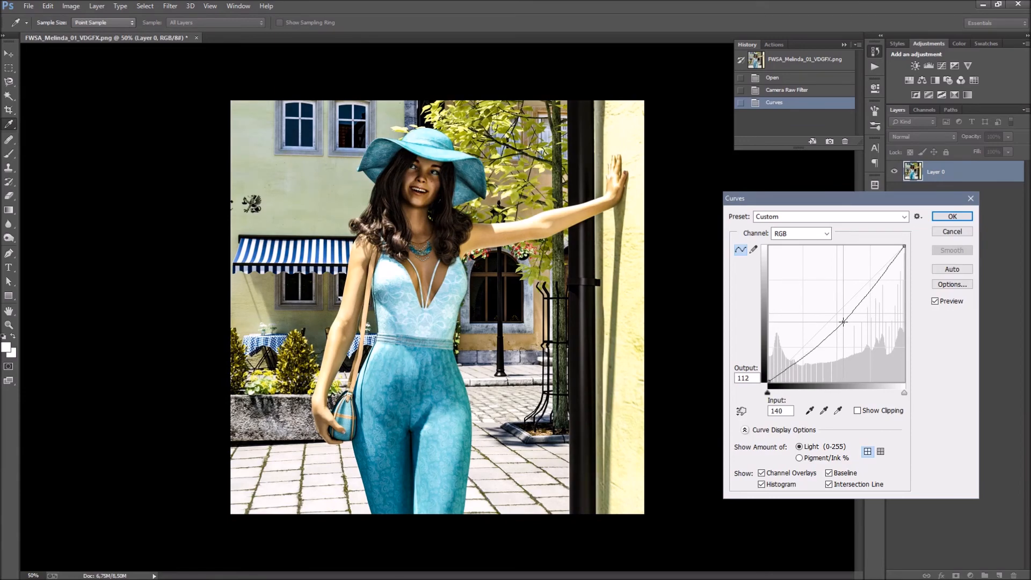
{"action": "left_click_drag", "start_coordinate": [884, 288], "coordinate": [841, 327]}
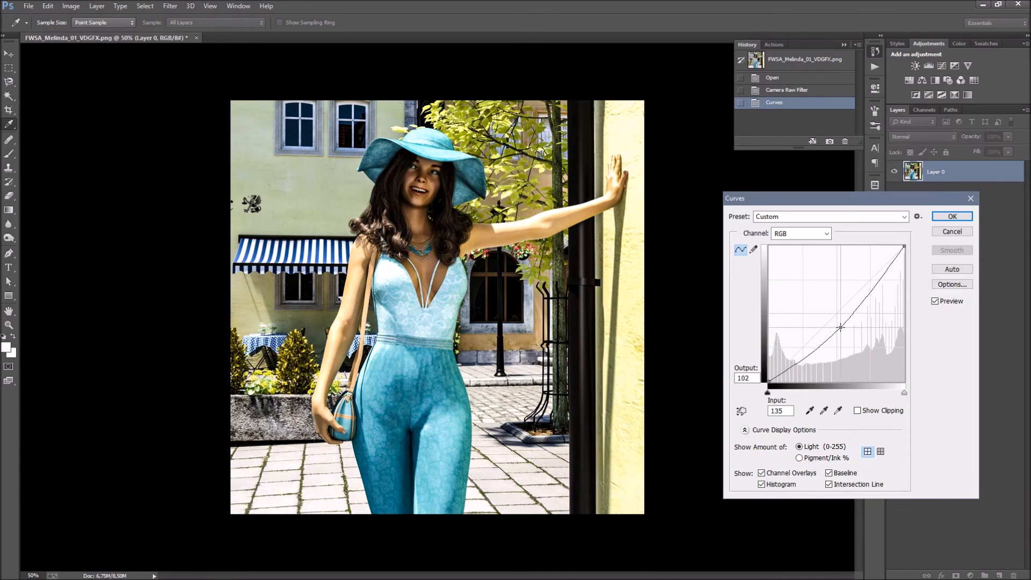
{"action": "left_click_drag", "start_coordinate": [841, 327], "coordinate": [848, 317]}
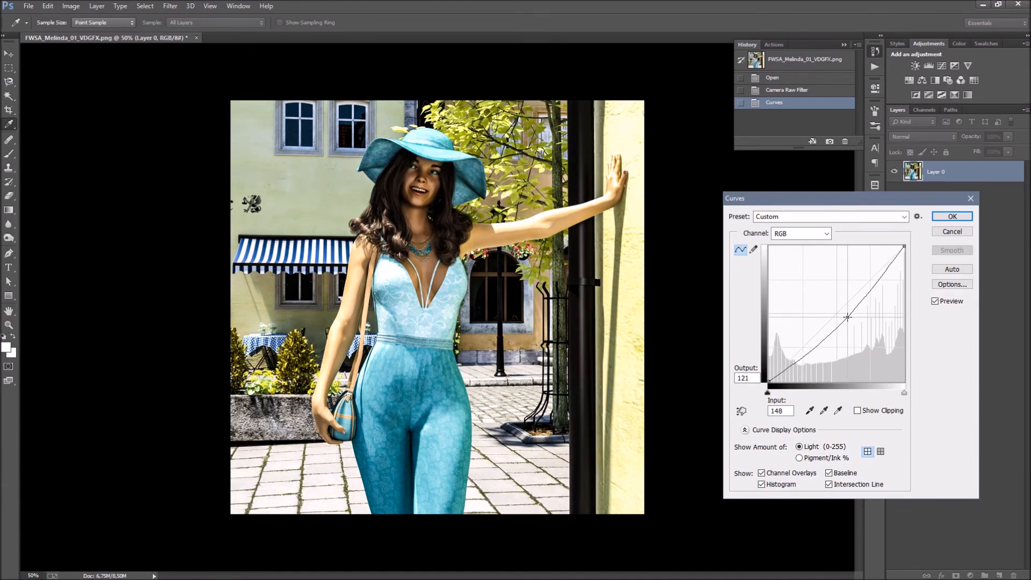
{"action": "left_click_drag", "start_coordinate": [847, 317], "coordinate": [846, 317]}
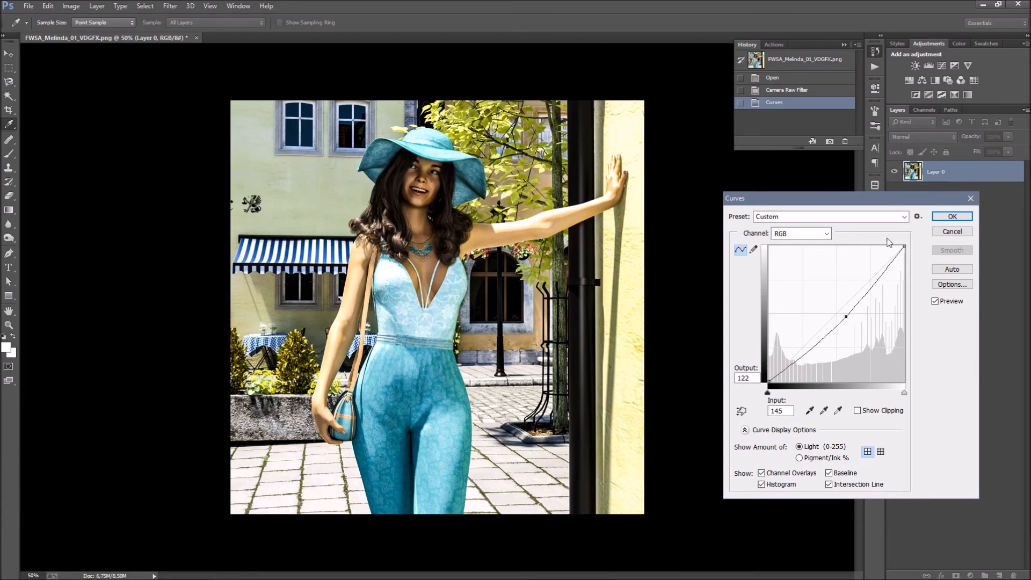
{"action": "left_click", "coordinate": [951, 216]}
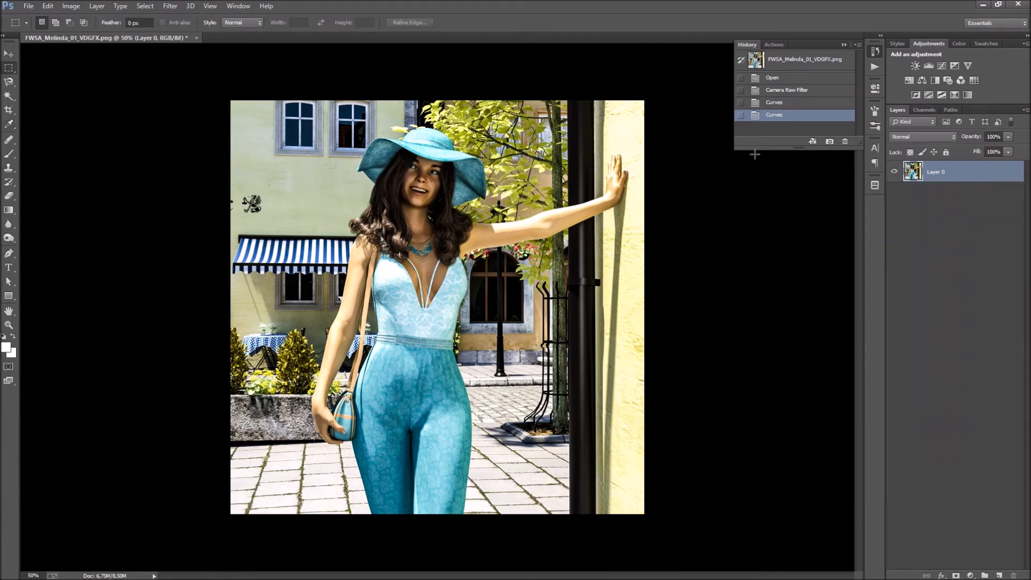
- Switch repeatedly between the two Curves history states to compare them, ending on the darker version
{"action": "left_click", "coordinate": [789, 104]}
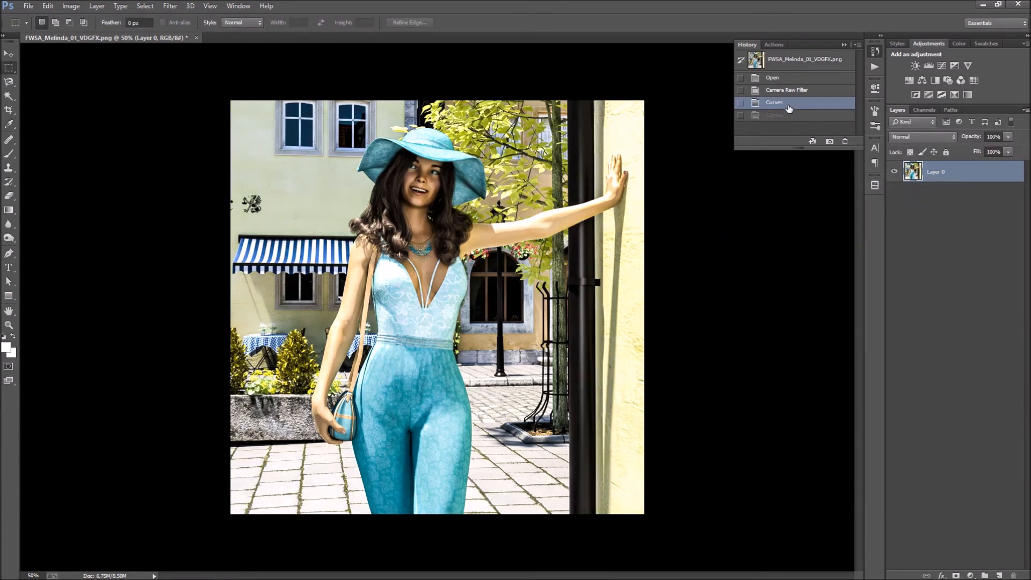
{"action": "left_click", "coordinate": [788, 116]}
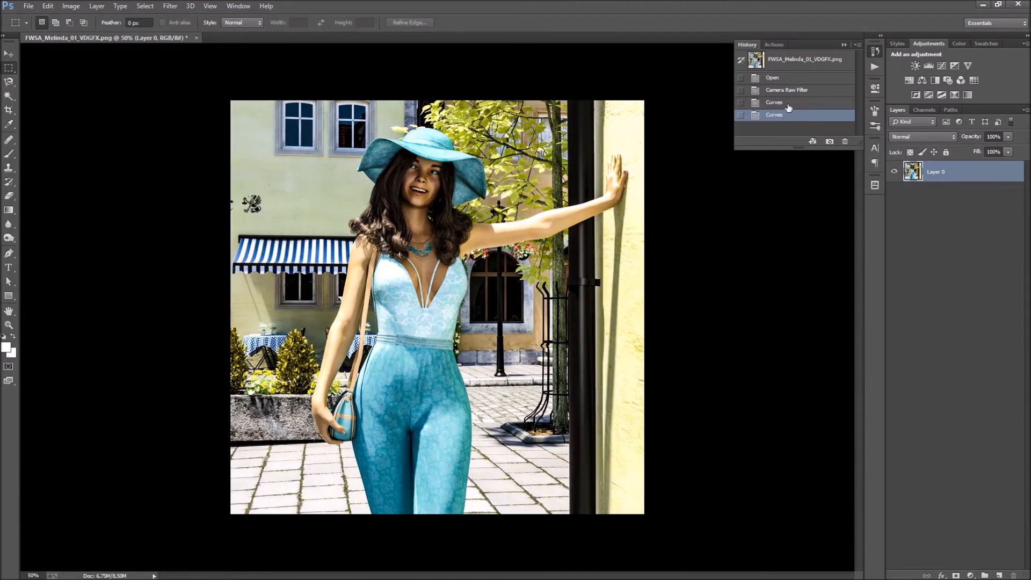
{"action": "left_click", "coordinate": [789, 105]}
{"action": "left_click", "coordinate": [787, 119]}
{"action": "left_click", "coordinate": [786, 106]}
{"action": "left_click", "coordinate": [785, 116]}
{"action": "left_click", "coordinate": [775, 103]}
{"action": "left_click", "coordinate": [780, 116]}
- Fill the see-through gap in the hair curl above the bag-side shoulder with nearby hair using the Clone Stamp
{"action": "scroll", "coordinate": [326, 211], "scroll_direction": "up", "scroll_amount": 14, "text": "alt"}
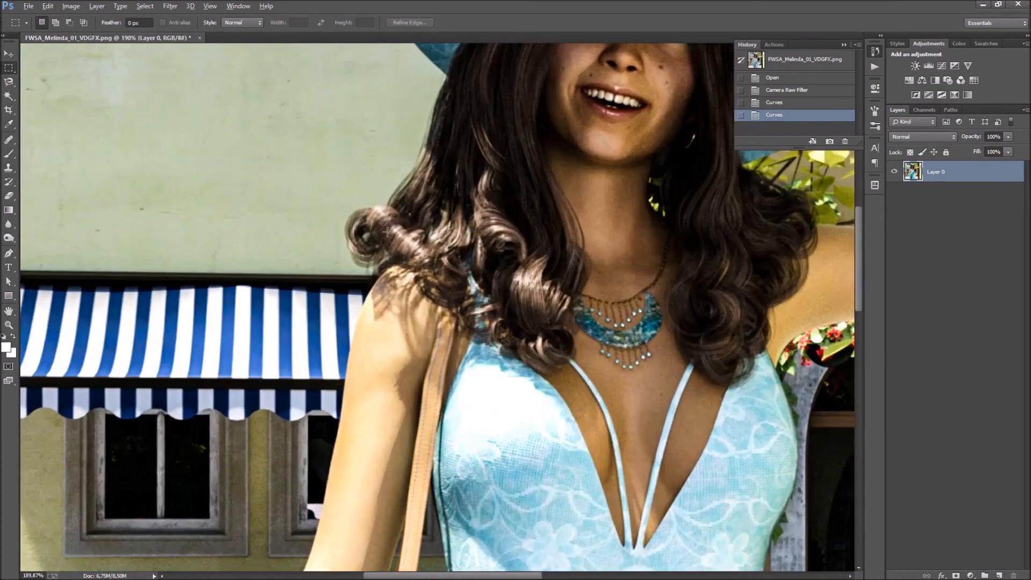
{"action": "scroll", "coordinate": [387, 232], "scroll_direction": "up", "scroll_amount": 6, "text": "alt"}
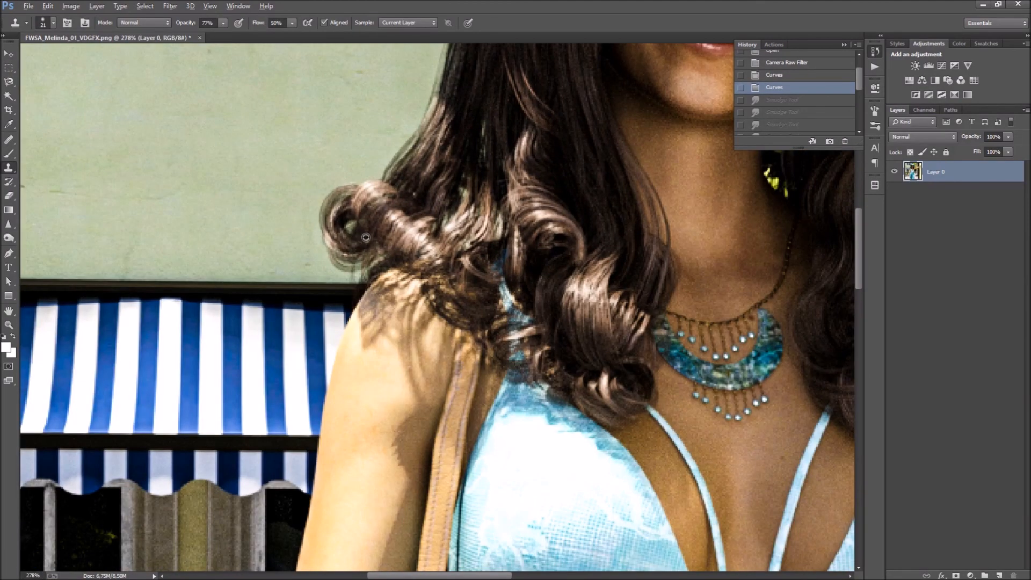
{"action": "left_click", "coordinate": [365, 237], "text": "alt"}
{"action": "left_click_drag", "start_coordinate": [352, 256], "coordinate": [368, 261]}
{"action": "mouse_move", "coordinate": [349, 265]}
{"action": "left_mouse_down"}
{"action": "mouse_move", "coordinate": [386, 262]}
{"action": "mouse_move", "coordinate": [339, 265]}
{"action": "mouse_move", "coordinate": [351, 272]}
{"action": "left_mouse_up"}
{"action": "mouse_move", "coordinate": [351, 272]}
{"action": "left_mouse_down"}
{"action": "mouse_move", "coordinate": [340, 270]}
{"action": "mouse_move", "coordinate": [371, 270]}
{"action": "mouse_move", "coordinate": [348, 237]}
{"action": "left_mouse_up"}
- Clone dark hair over the bright foliage spots showing between the neck and the hair below the earring
{"action": "scroll", "coordinate": [262, 219], "scroll_direction": "down", "scroll_amount": 4, "text": "alt"}
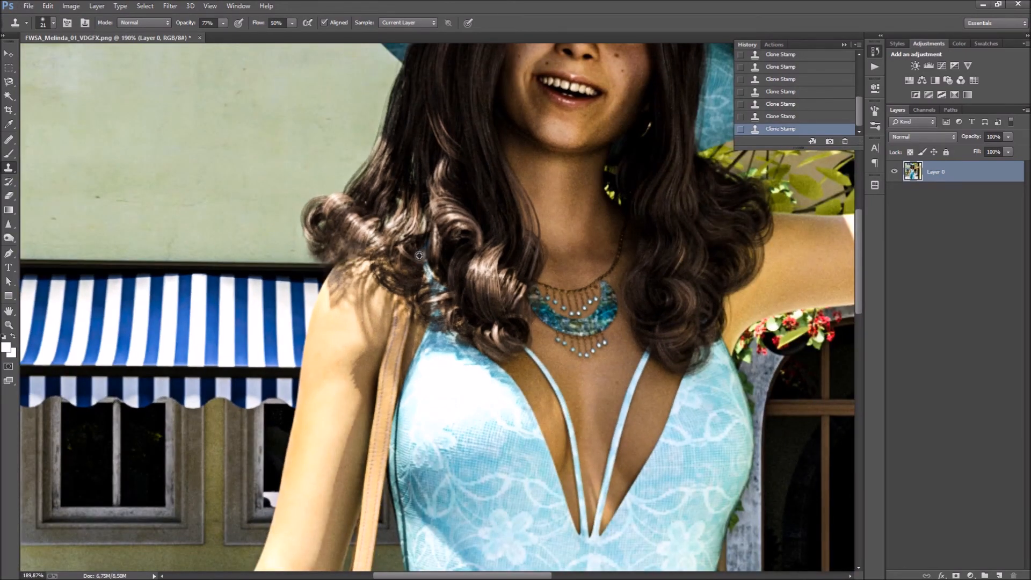
{"action": "scroll", "coordinate": [425, 257], "scroll_direction": "down", "scroll_amount": 4, "text": "alt"}
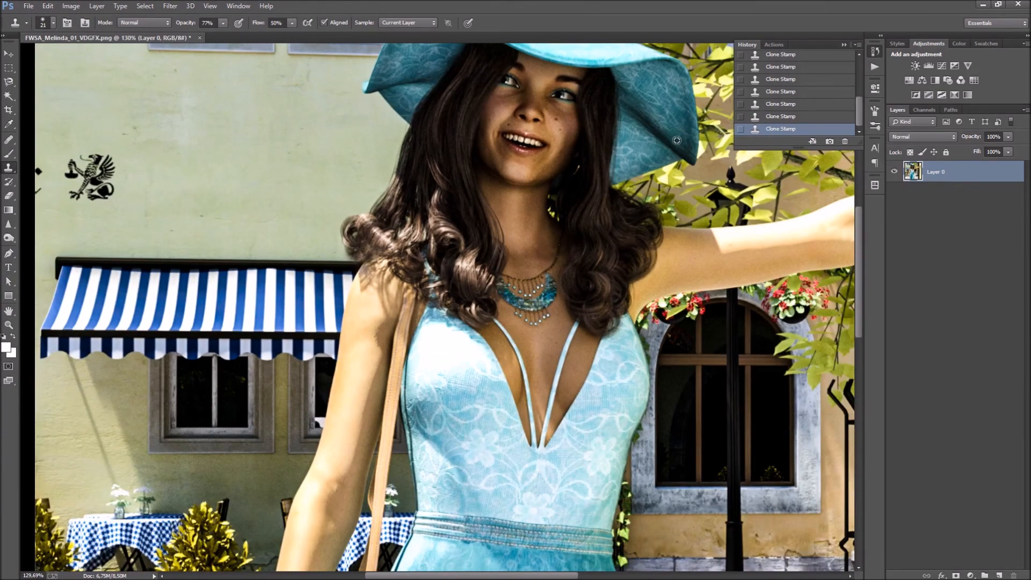
{"action": "scroll", "coordinate": [675, 138], "scroll_direction": "up", "scroll_amount": 5, "text": "alt"}
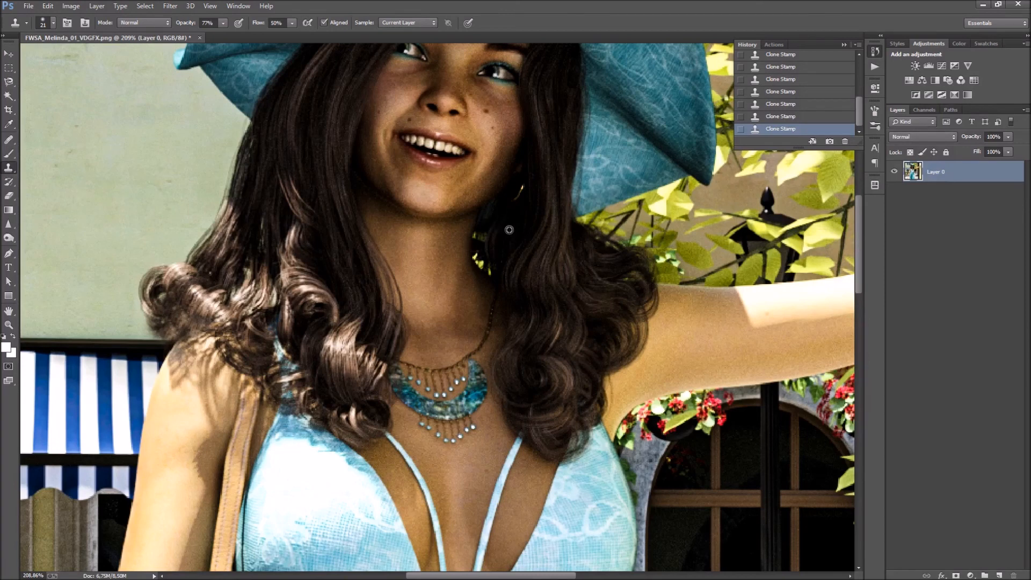
{"action": "left_click", "coordinate": [488, 229]}
{"action": "left_click", "coordinate": [495, 244], "text": "alt"}
{"action": "left_click_drag", "start_coordinate": [485, 240], "coordinate": [483, 243]}
{"action": "left_click", "coordinate": [498, 242], "text": "alt"}
{"action": "left_click", "coordinate": [488, 240]}
{"action": "mouse_move", "coordinate": [498, 253]}
{"action": "left_mouse_down"}
{"action": "mouse_move", "coordinate": [489, 262]}
{"action": "mouse_move", "coordinate": [476, 247]}
{"action": "mouse_move", "coordinate": [510, 253]}
{"action": "mouse_move", "coordinate": [538, 234]}
{"action": "left_mouse_up"}
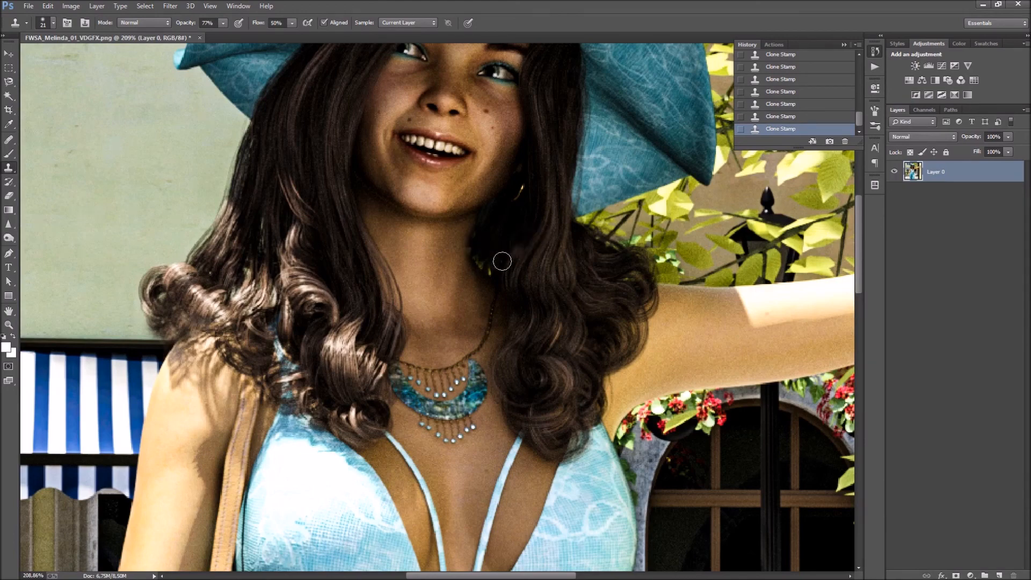
- Retouch the neck beside the hair above the necklace with cloned skin, and check the whole image
{"action": "mouse_move", "coordinate": [463, 234]}
{"action": "left_mouse_down"}
{"action": "mouse_move", "coordinate": [460, 258]}
{"action": "mouse_move", "coordinate": [467, 233]}
{"action": "mouse_move", "coordinate": [470, 260]}
{"action": "mouse_move", "coordinate": [461, 260]}
{"action": "mouse_move", "coordinate": [461, 280]}
{"action": "left_mouse_up"}
{"action": "left_click", "coordinate": [455, 286], "text": "alt"}
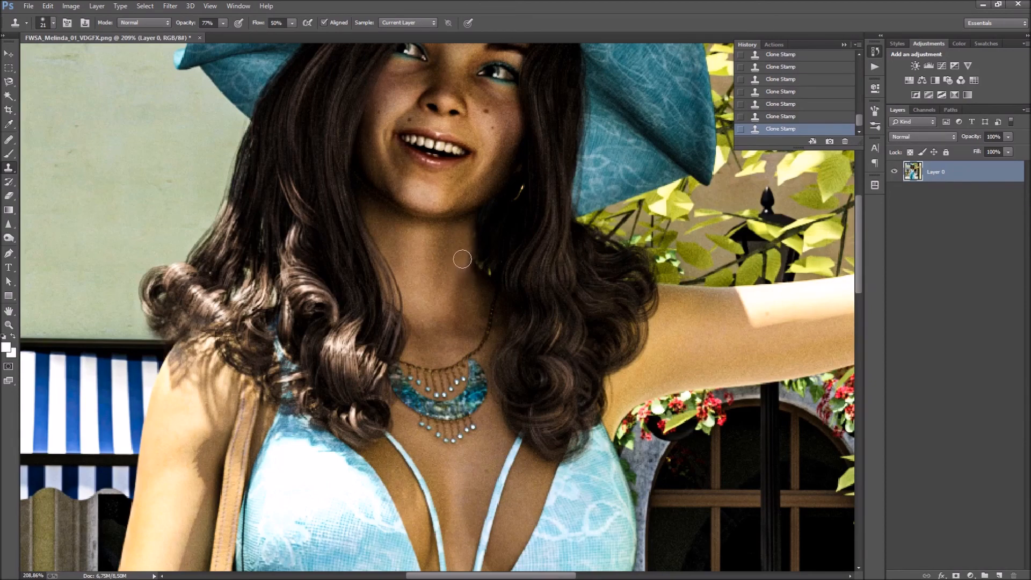
{"action": "scroll", "coordinate": [298, 266], "scroll_direction": "down", "scroll_amount": 2, "text": "alt"}
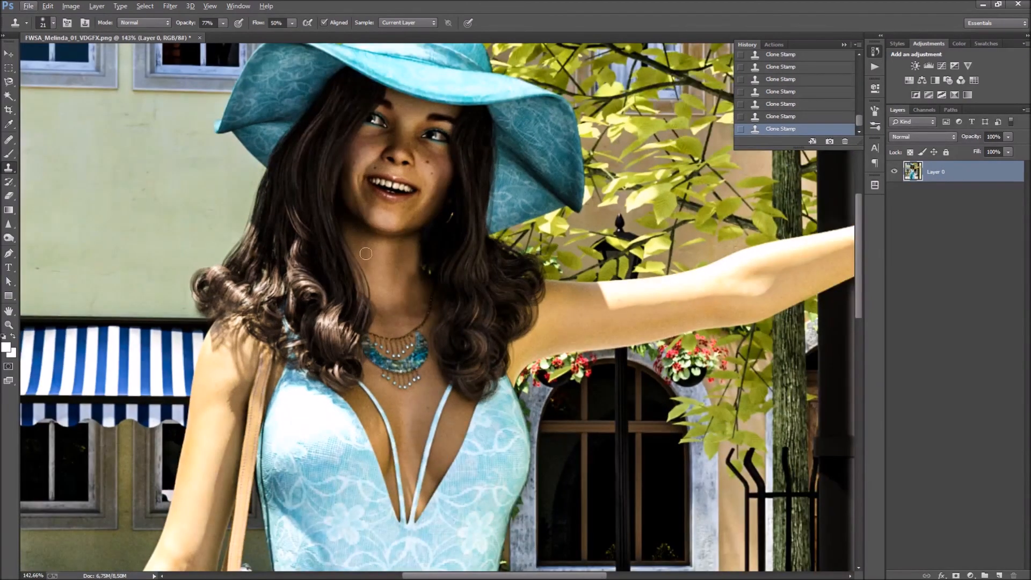
{"action": "scroll", "coordinate": [629, 227], "scroll_direction": "down", "scroll_amount": 1, "text": "alt"}
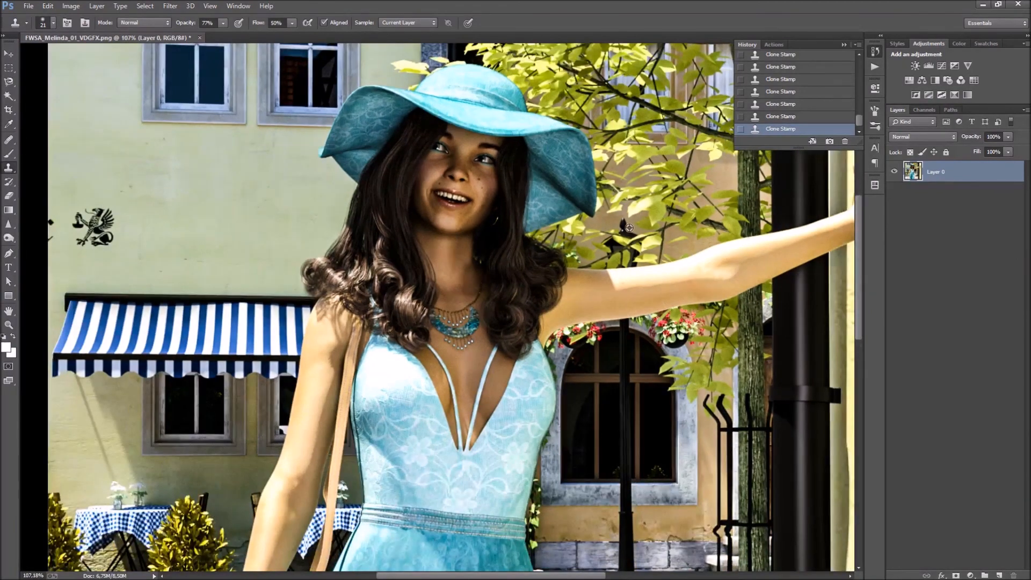
{"action": "scroll", "coordinate": [628, 227], "scroll_direction": "down", "scroll_amount": 1, "text": "alt"}
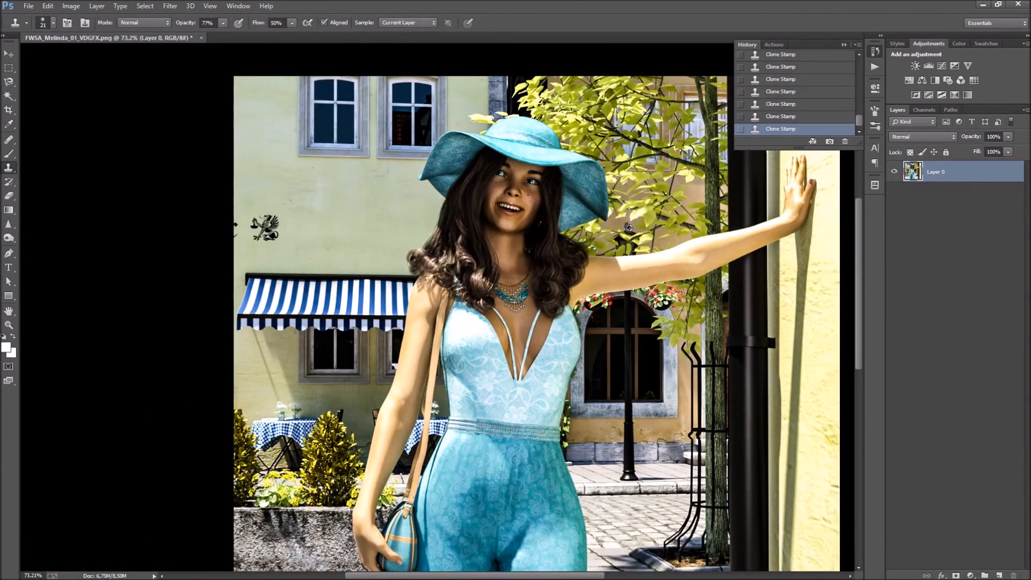
{"action": "scroll", "coordinate": [629, 227], "scroll_direction": "down", "scroll_amount": 1, "text": "alt"}
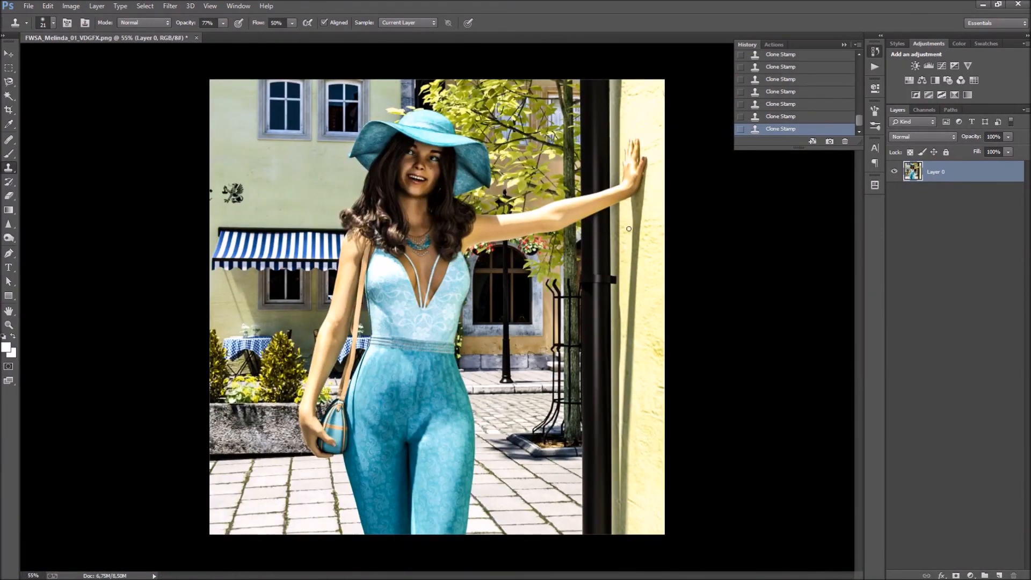